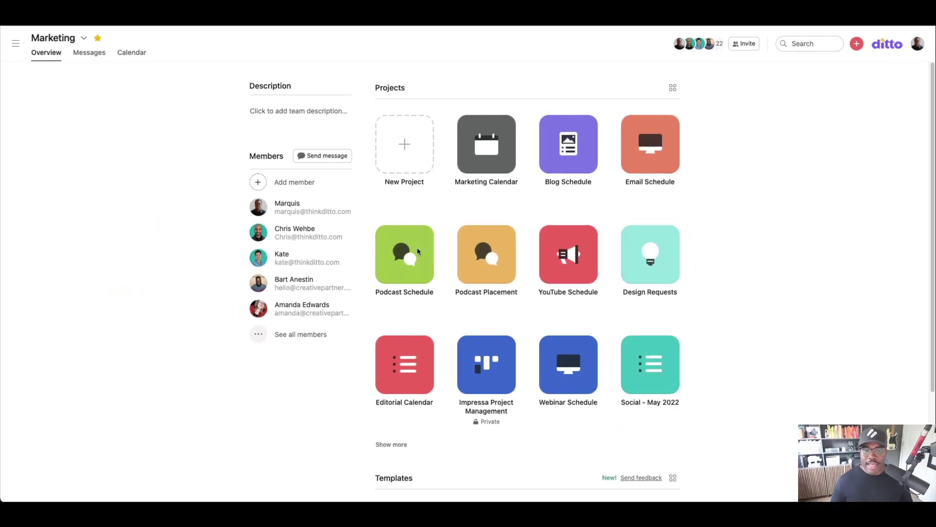
- Open the Podcast Schedule project and the Podcast submissions rule attached to its On Deck section
{"action": "left_click", "coordinate": [408, 257]}
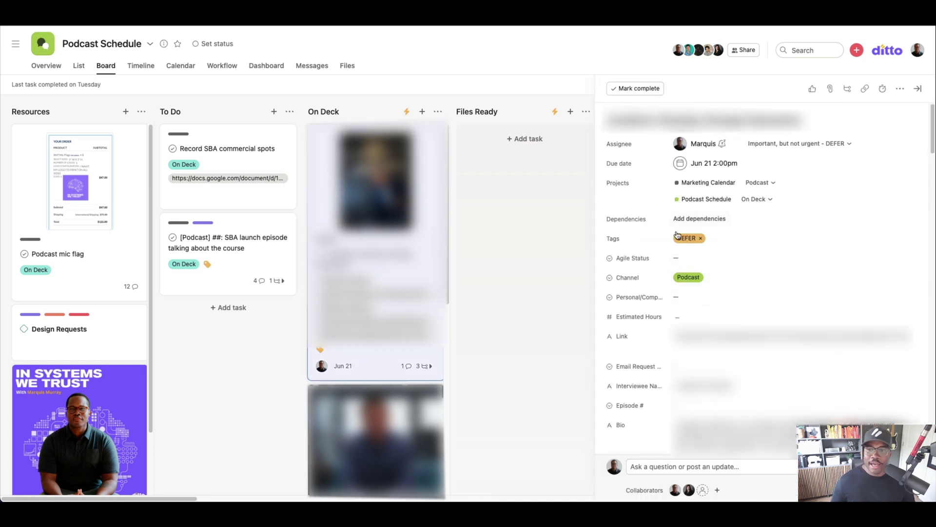
{"action": "left_click", "coordinate": [407, 116]}
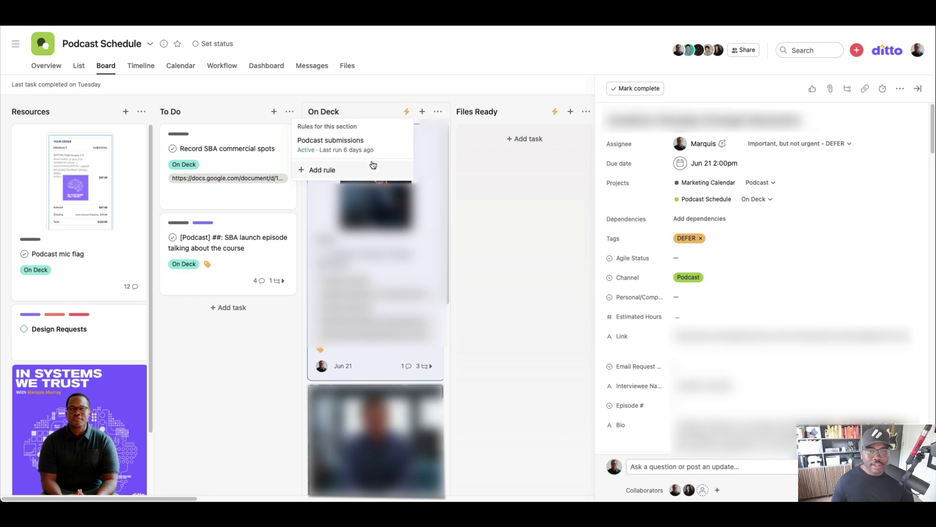
{"action": "left_click", "coordinate": [369, 145]}
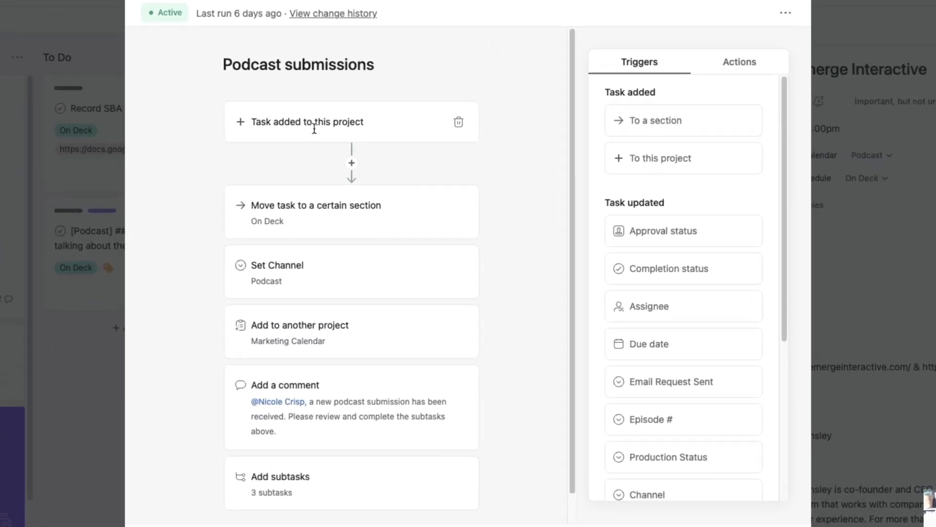
- Examine the rule's Channel and additional-project actions, including the available channel options, and leave the rule without saving
{"action": "left_click", "coordinate": [316, 263]}
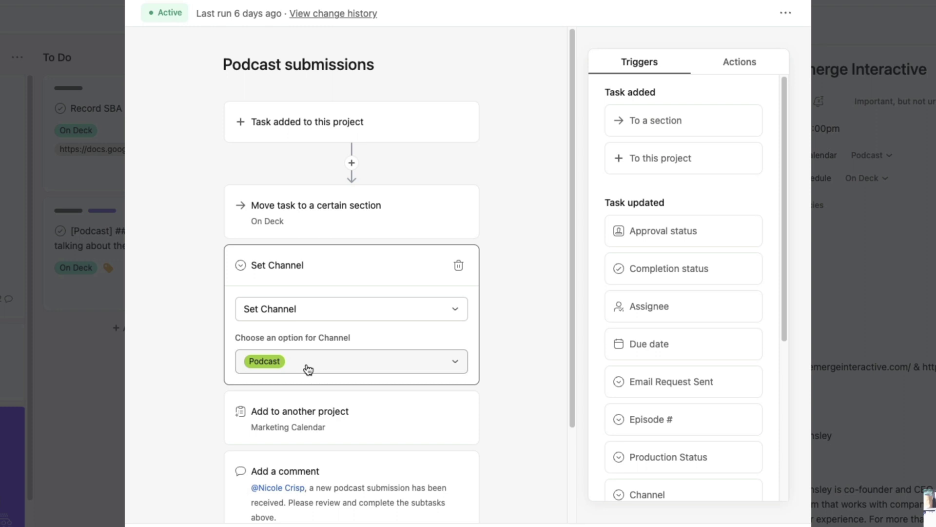
{"action": "left_click", "coordinate": [373, 362]}
{"action": "scroll", "coordinate": [335, 301], "scroll_direction": "up", "scroll_amount": 2}
{"action": "scroll", "coordinate": [336, 301], "scroll_direction": "down", "scroll_amount": 2}
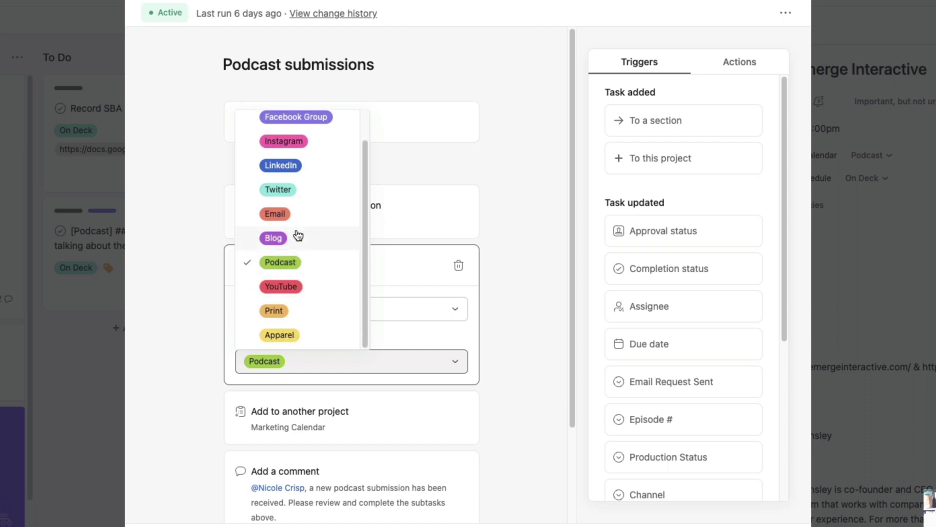
{"action": "left_click", "coordinate": [421, 340]}
{"action": "left_click", "coordinate": [398, 418]}
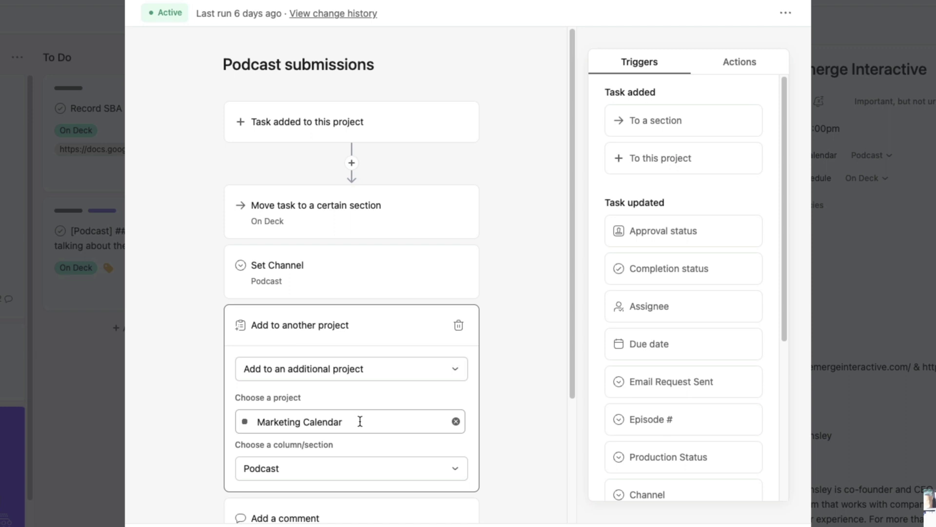
{"action": "scroll", "coordinate": [345, 470], "scroll_direction": "down", "scroll_amount": 3}
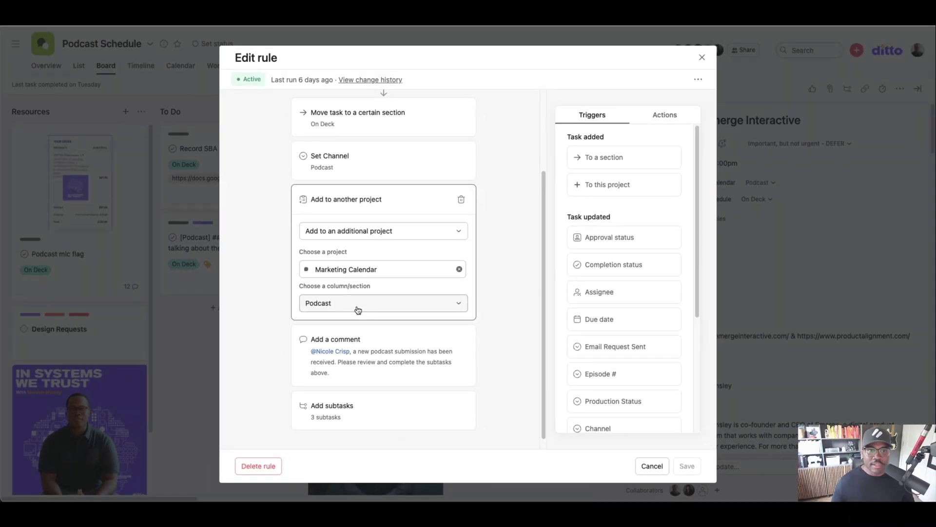
{"action": "left_click", "coordinate": [652, 470]}
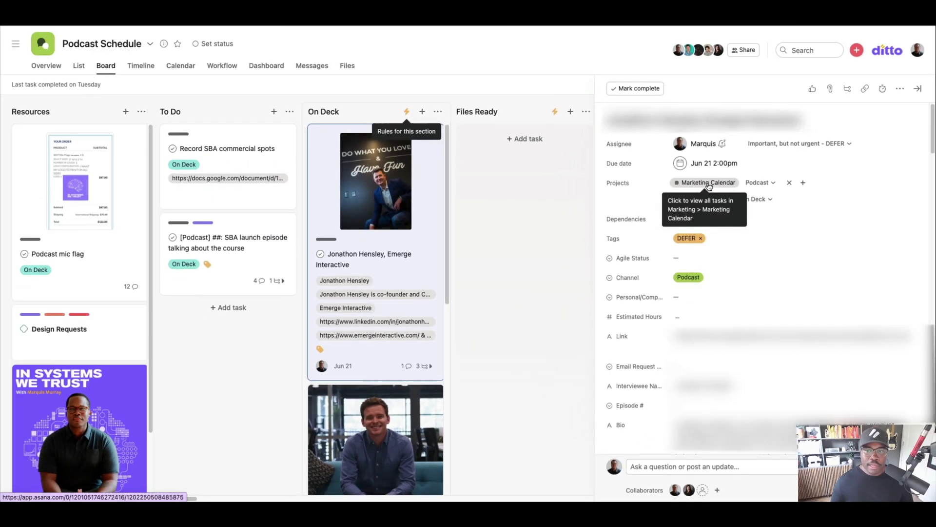
- Open the Marketing Calendar from the podcast task's projects and review the scheduled content across the months, returning to today's date
{"action": "left_click", "coordinate": [544, 161]}
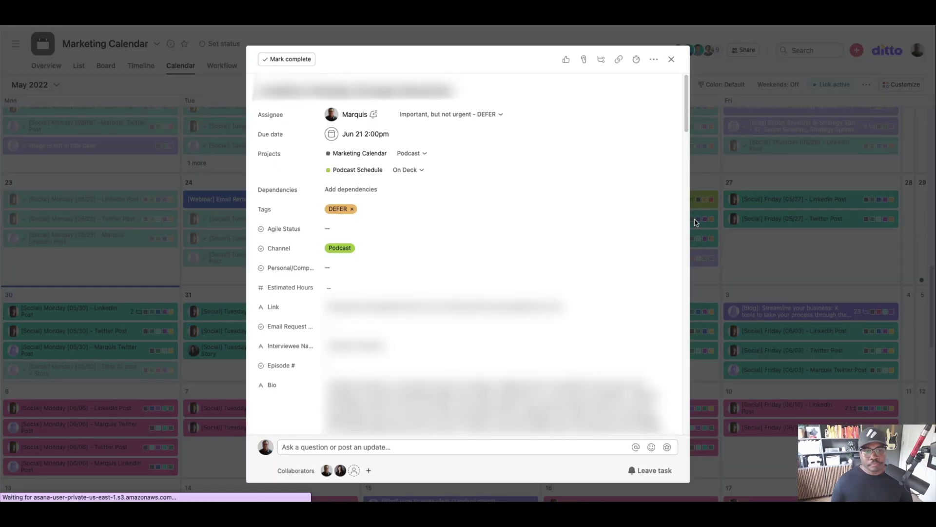
{"action": "left_click", "coordinate": [672, 59]}
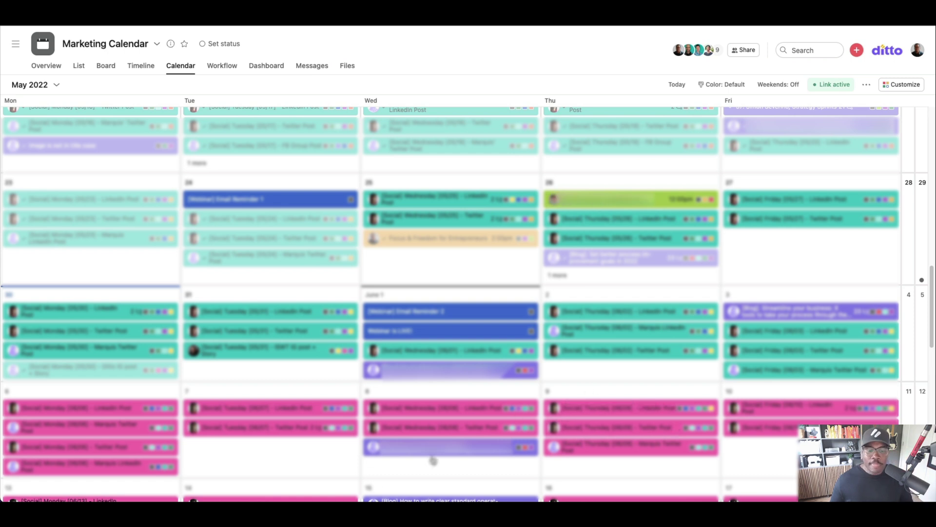
{"action": "scroll", "coordinate": [518, 415], "scroll_direction": "down", "scroll_amount": 3}
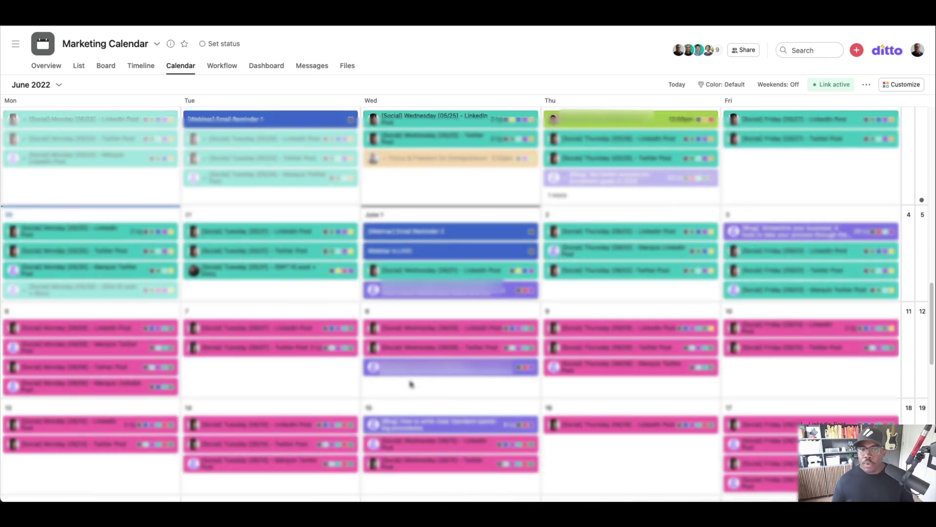
{"action": "scroll", "coordinate": [409, 386], "scroll_direction": "down", "scroll_amount": 6}
{"action": "scroll", "coordinate": [412, 404], "scroll_direction": "up", "scroll_amount": 14}
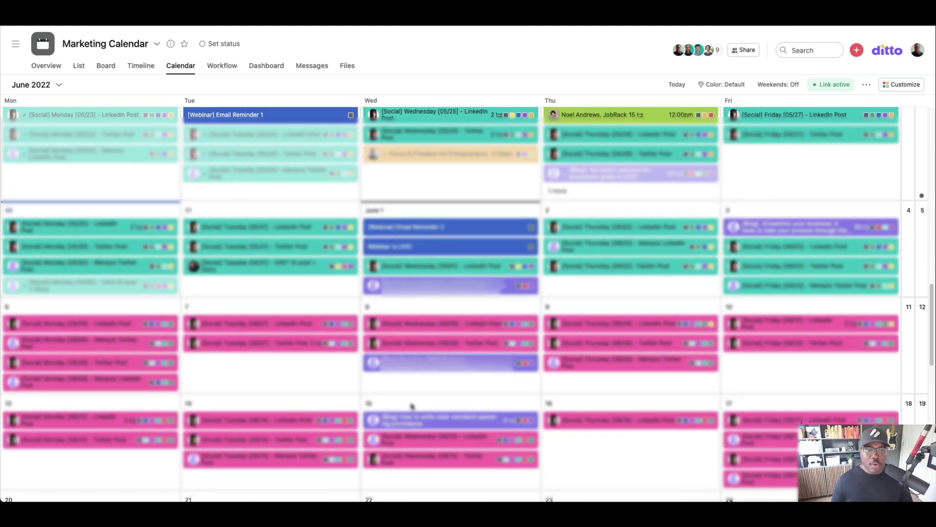
{"action": "scroll", "coordinate": [411, 411], "scroll_direction": "up", "scroll_amount": 20}
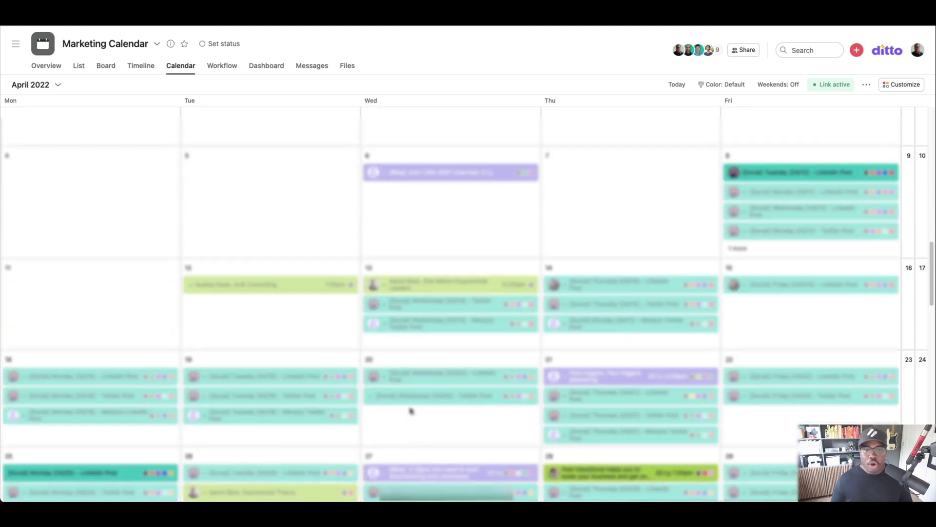
{"action": "scroll", "coordinate": [411, 411], "scroll_direction": "up", "scroll_amount": 15}
{"action": "scroll", "coordinate": [411, 411], "scroll_direction": "down", "scroll_amount": 20}
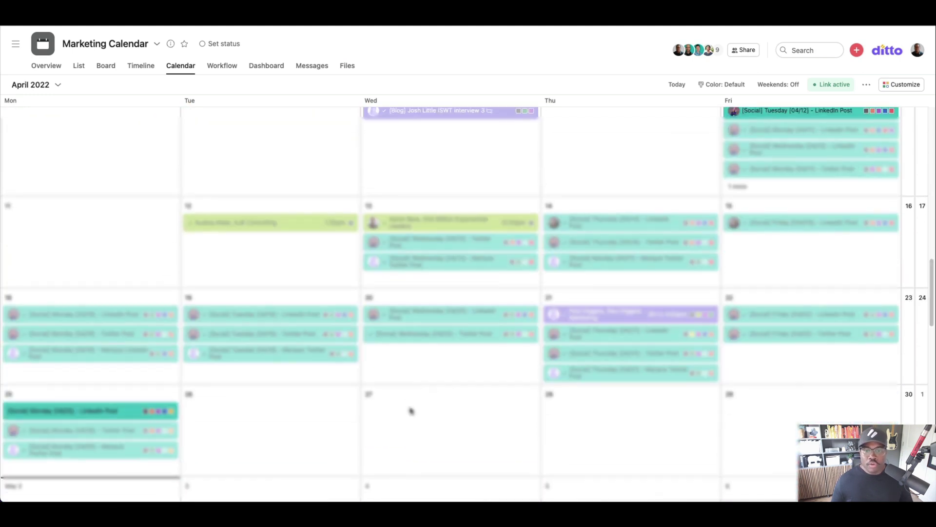
{"action": "scroll", "coordinate": [411, 411], "scroll_direction": "down", "scroll_amount": 4}
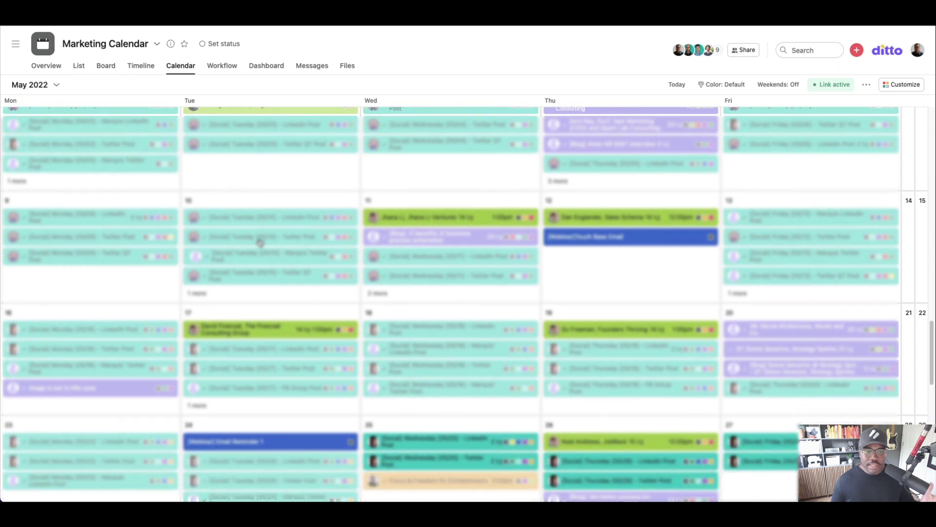
{"action": "scroll", "coordinate": [480, 279], "scroll_direction": "down", "scroll_amount": 4}
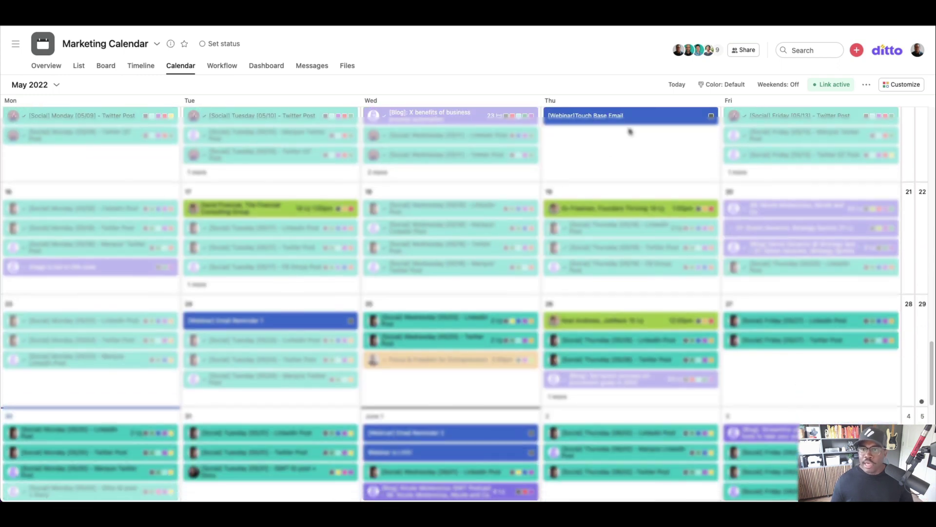
{"action": "left_click", "coordinate": [676, 84]}
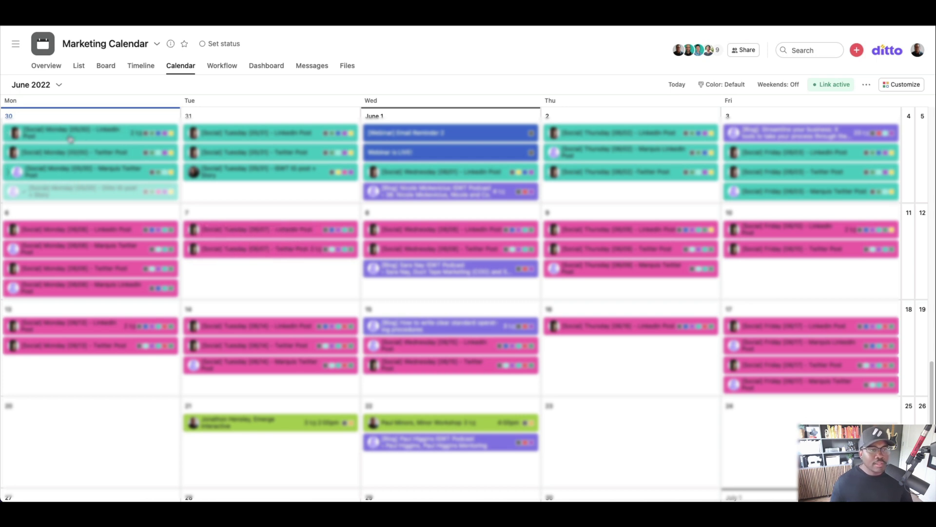
- Review the details of the two Monday [05/30] Twitter post tasks in the calendar, including the company post's description
{"action": "left_click", "coordinate": [76, 175]}
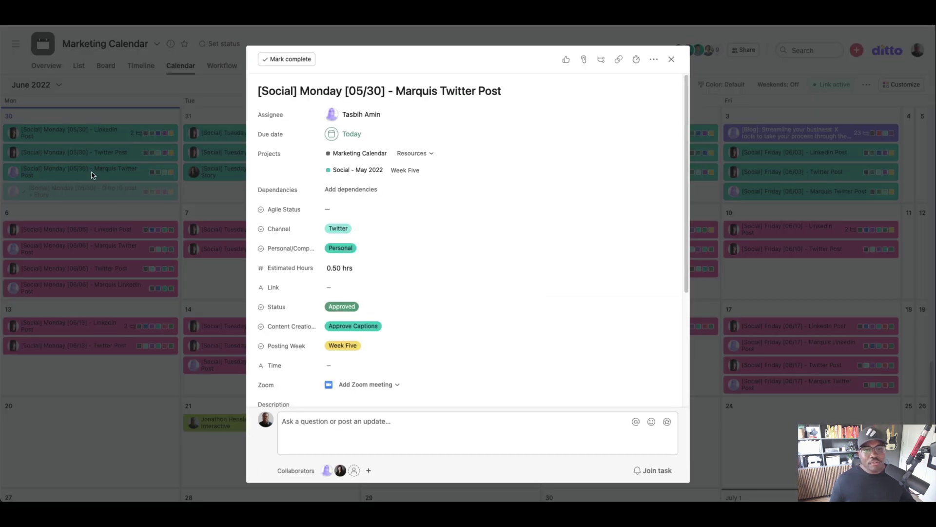
{"action": "scroll", "coordinate": [493, 275], "scroll_direction": "down", "scroll_amount": 4}
{"action": "scroll", "coordinate": [499, 272], "scroll_direction": "up", "scroll_amount": 4}
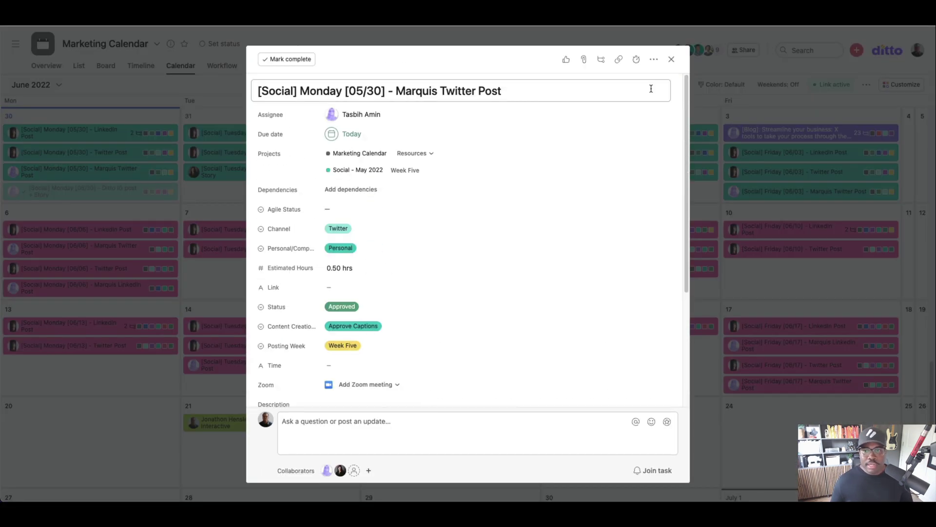
{"action": "left_click", "coordinate": [672, 59]}
{"action": "left_click", "coordinate": [85, 156]}
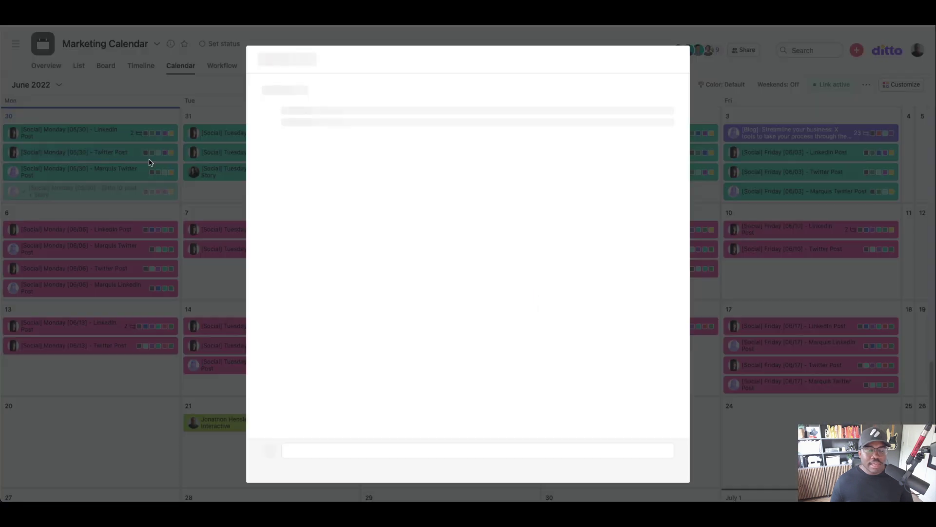
{"action": "scroll", "coordinate": [493, 254], "scroll_direction": "down", "scroll_amount": 4}
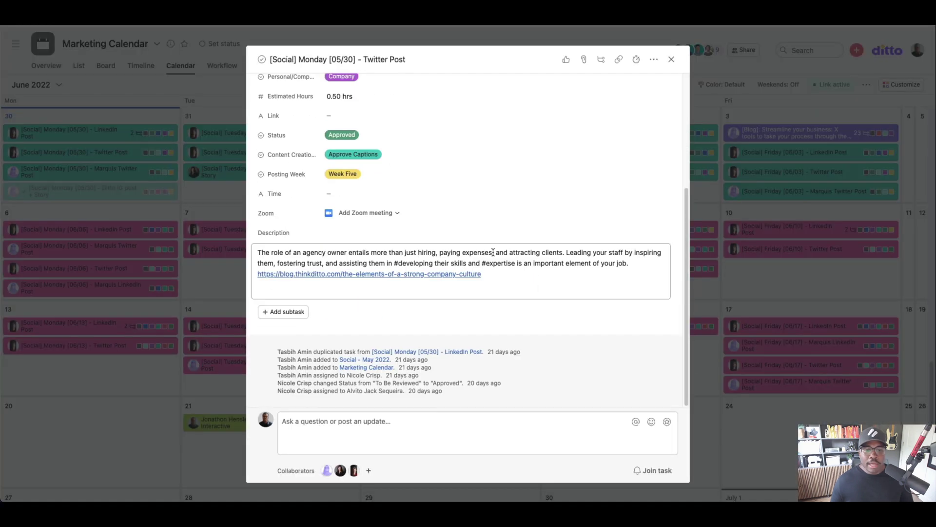
{"action": "left_click", "coordinate": [672, 61]}
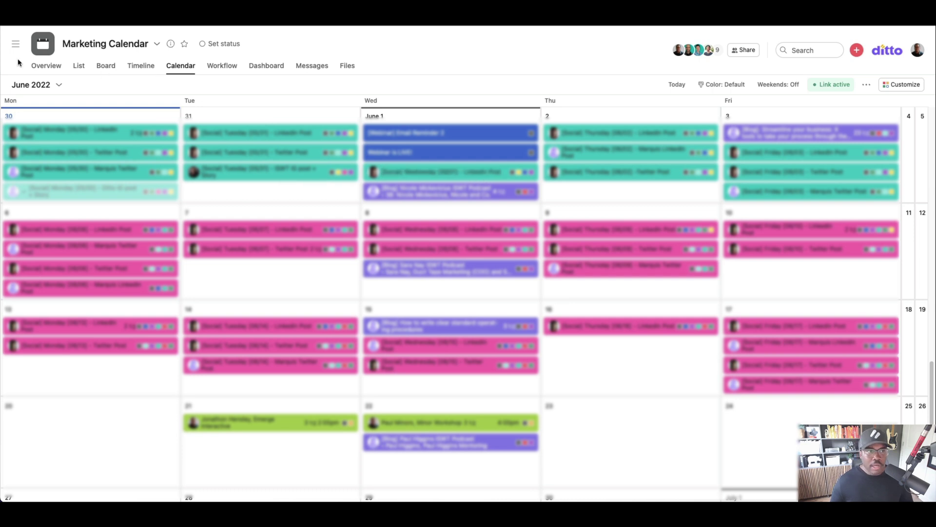
- Show the Marketing Calendar as a list and look through the tasks in the Resources section
{"action": "left_click", "coordinate": [78, 66]}
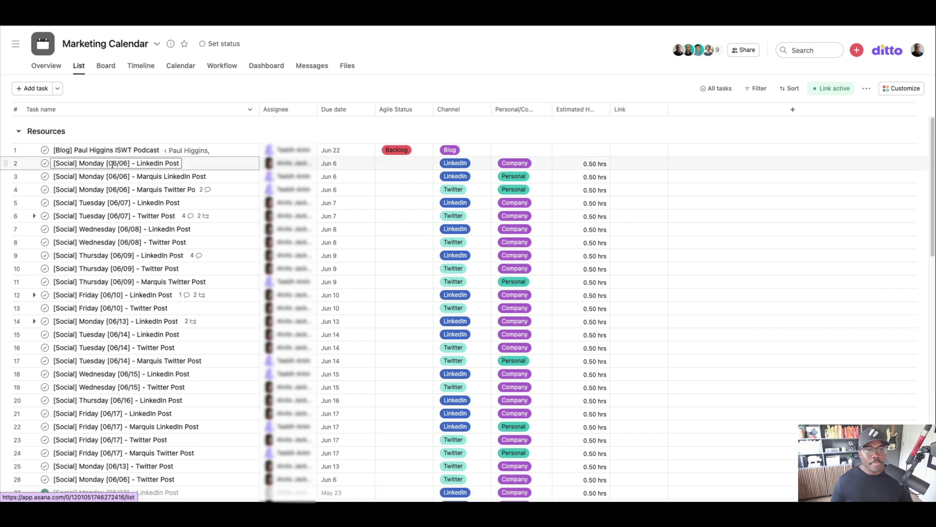
{"action": "scroll", "coordinate": [99, 189], "scroll_direction": "down", "scroll_amount": 15}
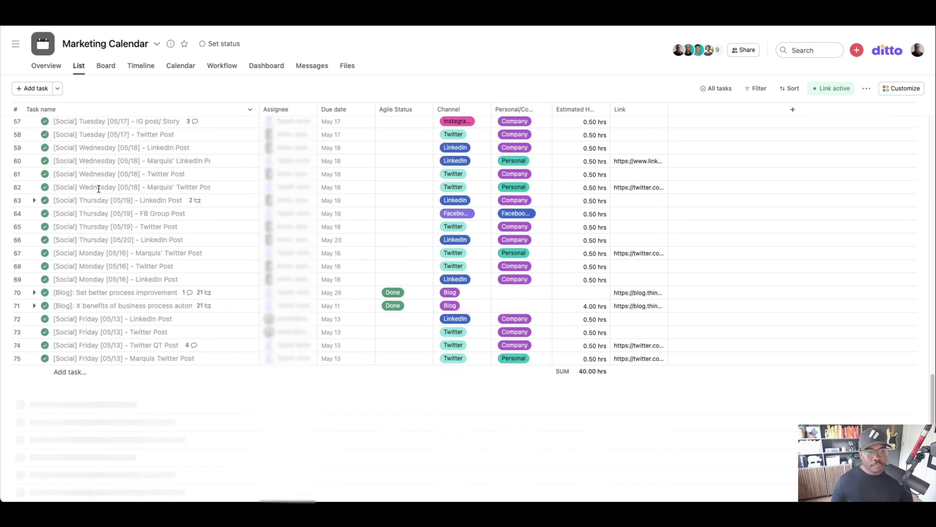
{"action": "scroll", "coordinate": [98, 189], "scroll_direction": "up", "scroll_amount": 15}
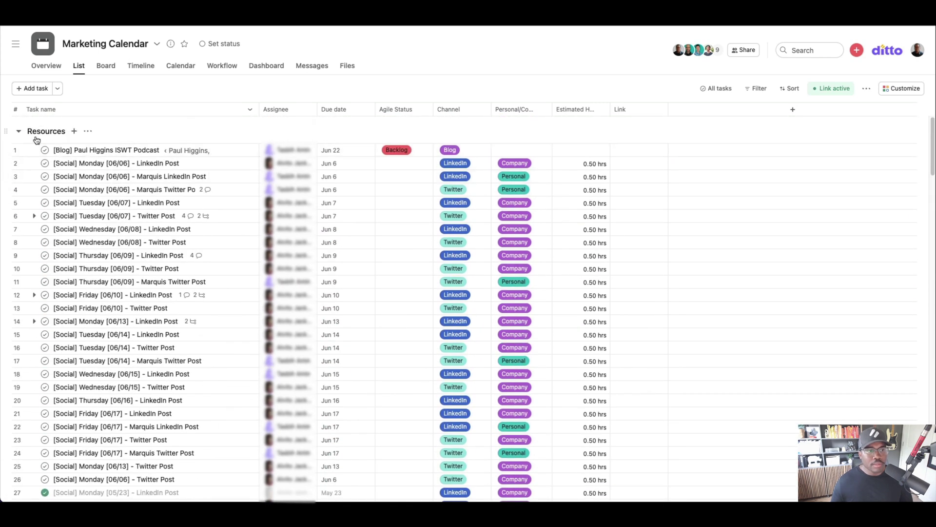
- Collapse the Resources, Social, Blogs and Email sections and review the Podcast and YouTube tasks before returning to the calendar view
{"action": "left_click", "coordinate": [19, 132]}
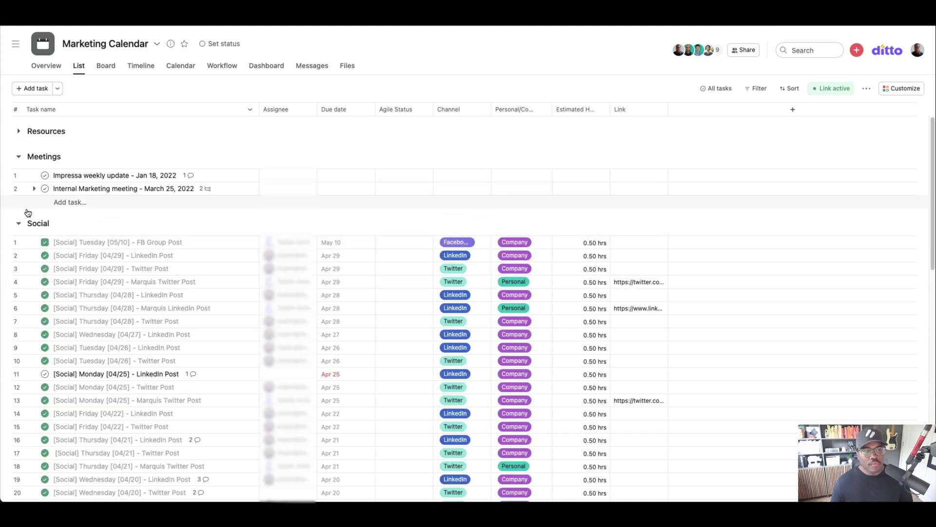
{"action": "left_click", "coordinate": [18, 223]}
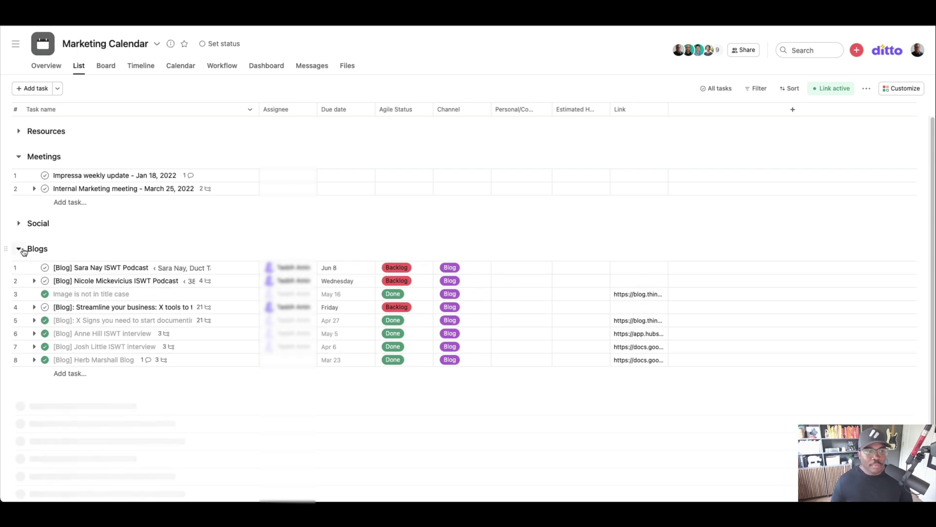
{"action": "left_click", "coordinate": [23, 250]}
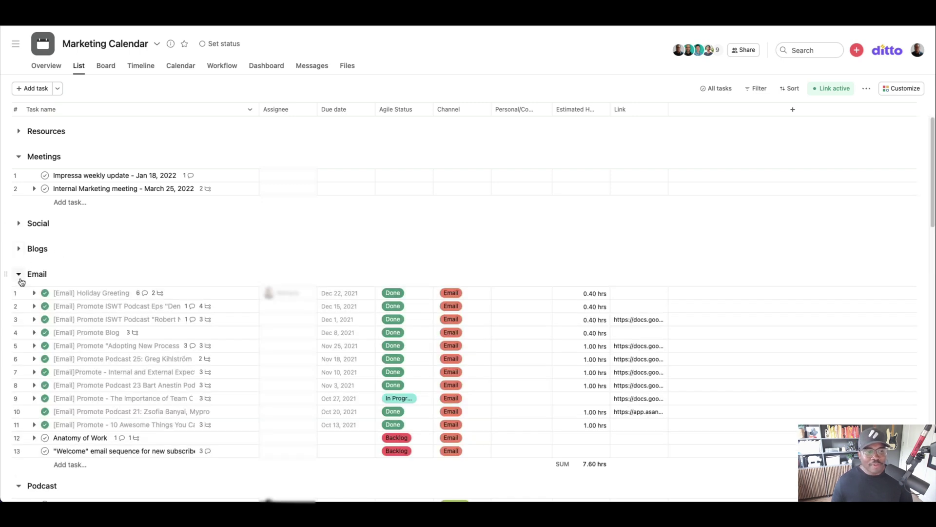
{"action": "left_click", "coordinate": [19, 275]}
{"action": "scroll", "coordinate": [21, 275], "scroll_direction": "down", "scroll_amount": 5}
{"action": "scroll", "coordinate": [59, 256], "scroll_direction": "down", "scroll_amount": 10}
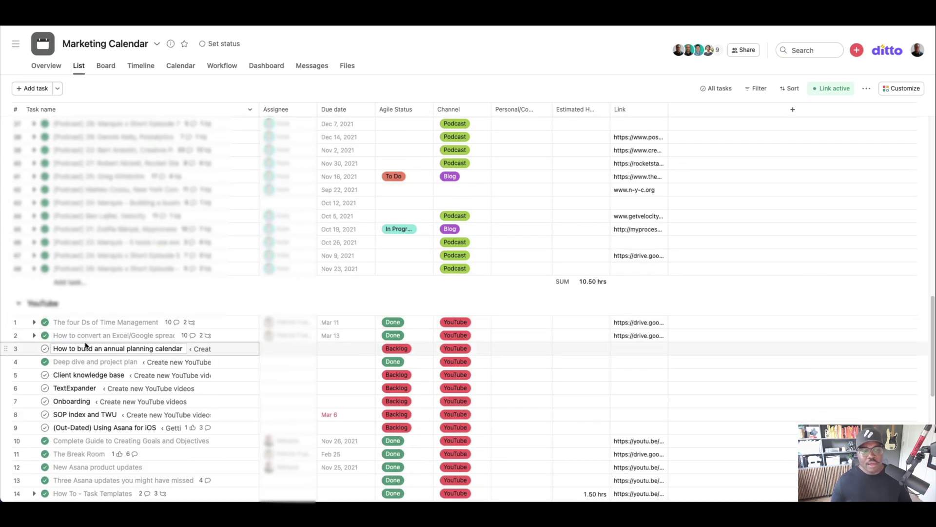
{"action": "scroll", "coordinate": [85, 346], "scroll_direction": "up", "scroll_amount": 15}
{"action": "left_click", "coordinate": [185, 71]}
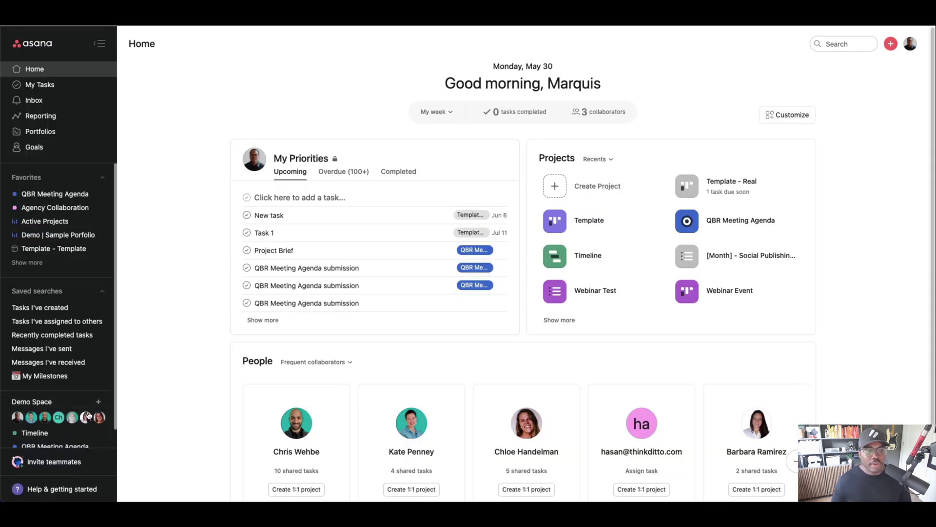
{"action": "mouse_move", "coordinate": [88, 410]}
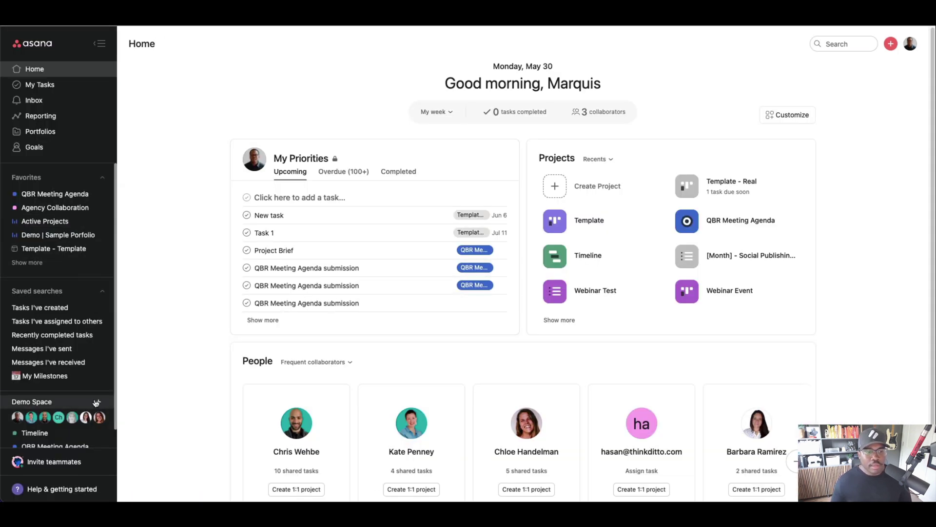
{"action": "left_click", "coordinate": [98, 401]}
{"action": "left_click", "coordinate": [132, 434]}
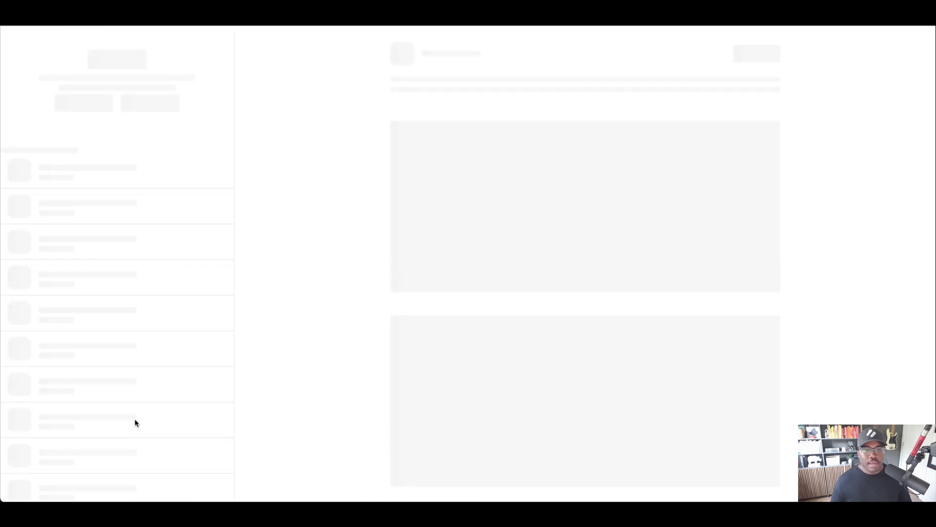
{"action": "left_click", "coordinate": [18, 41]}
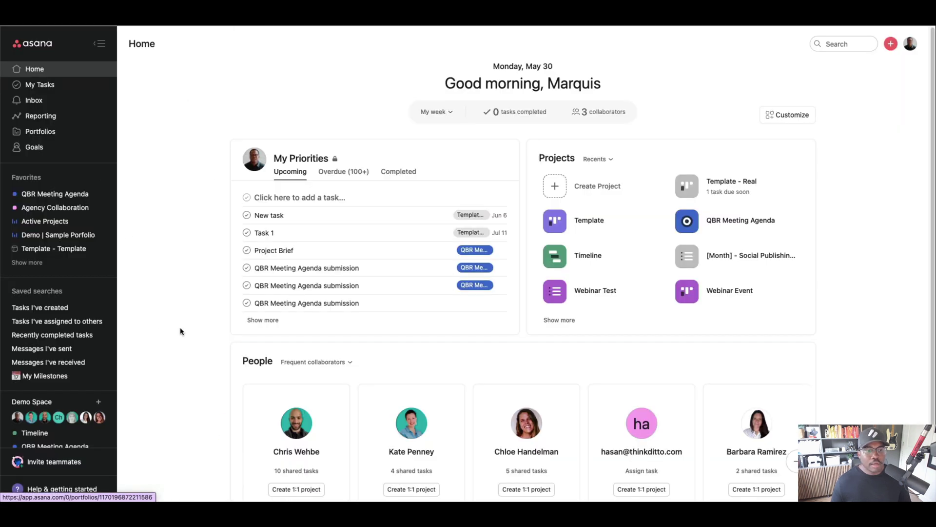
- Create a blank Demo Space project named Master Calendar with Calendar as its default view, ready for adding tasks
{"action": "left_click", "coordinate": [98, 402]}
{"action": "left_click", "coordinate": [131, 468]}
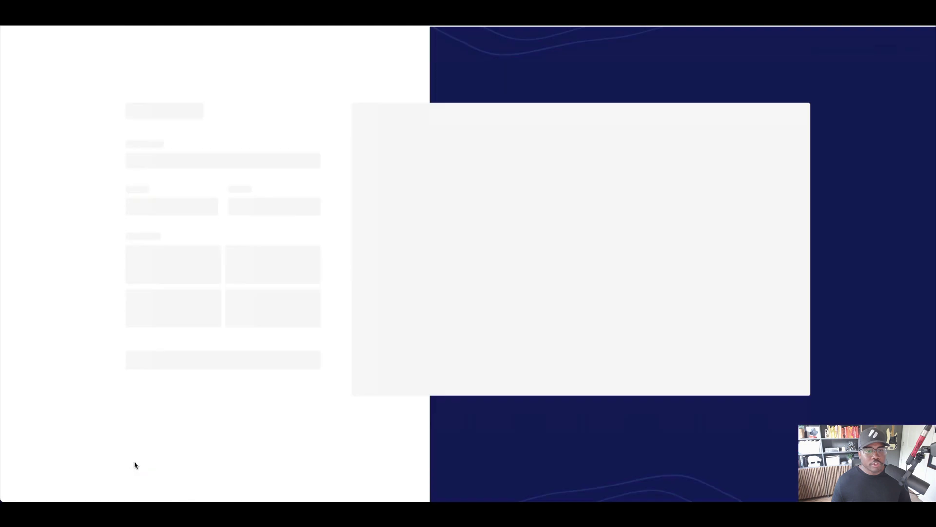
{"action": "type", "text": "Master Calendar"}
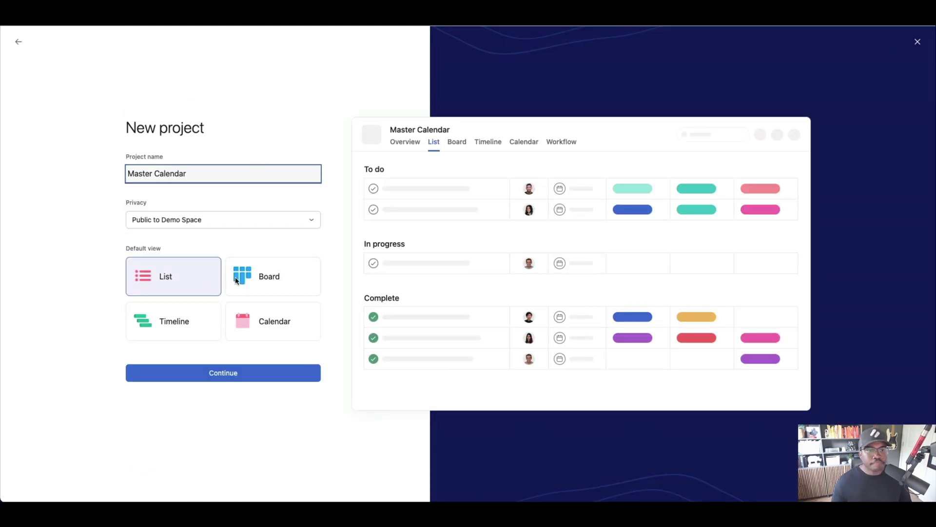
{"action": "left_click", "coordinate": [269, 327]}
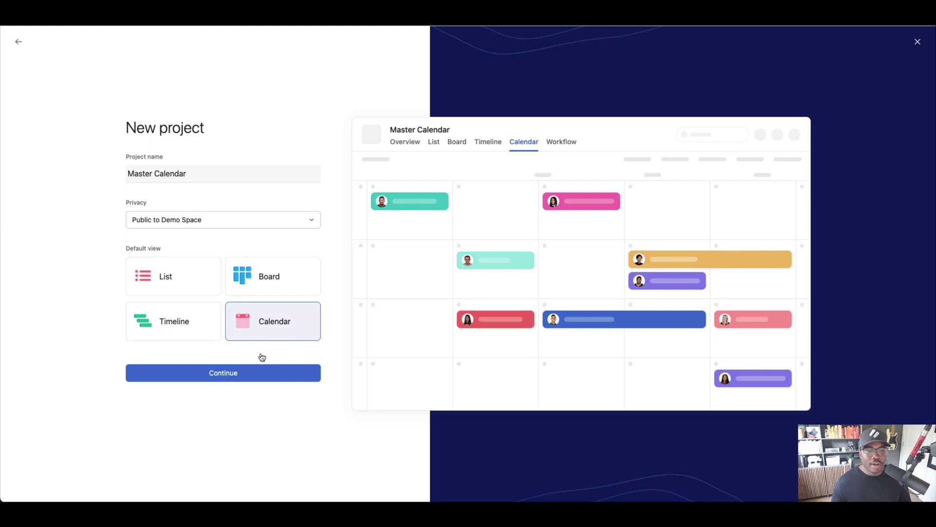
{"action": "left_click", "coordinate": [266, 375]}
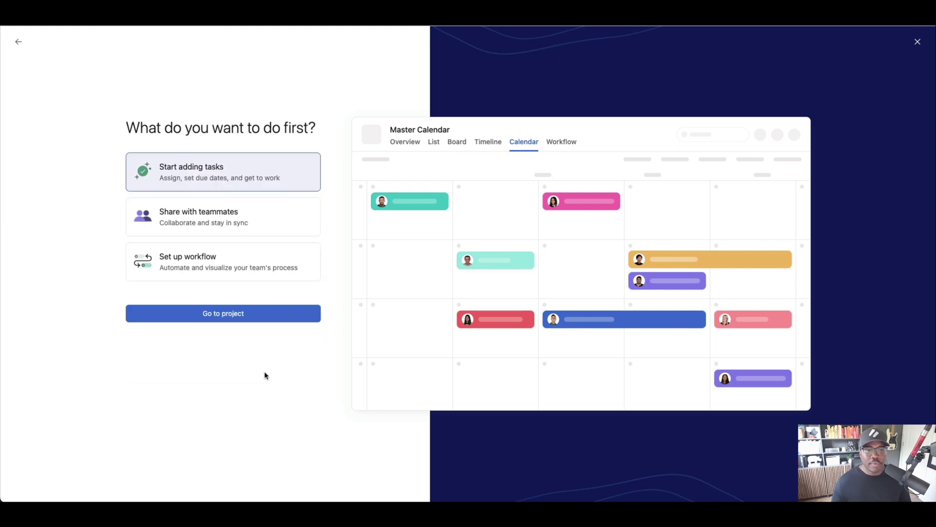
{"action": "left_click", "coordinate": [251, 318]}
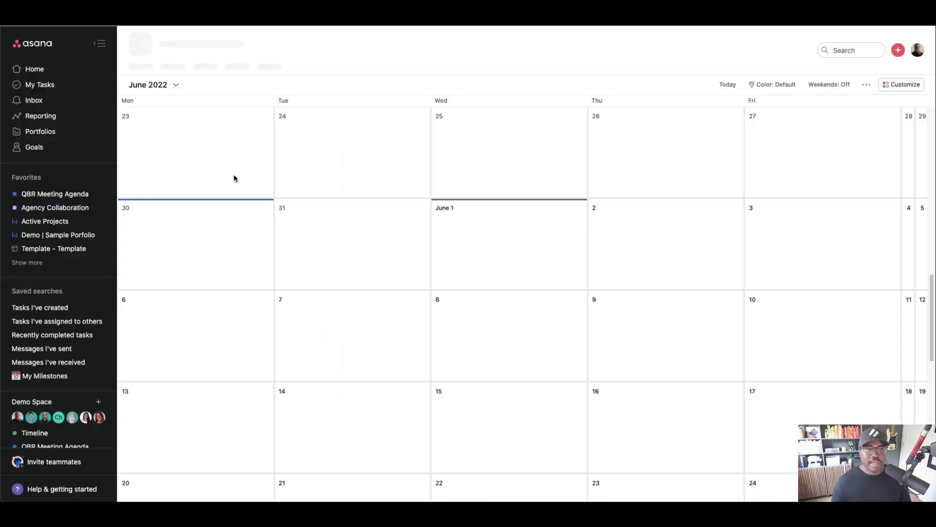
- Show the Master Calendar as a list and add the sections Instagram and Facebook
{"action": "left_click", "coordinate": [176, 68]}
{"action": "left_click", "coordinate": [175, 165]}
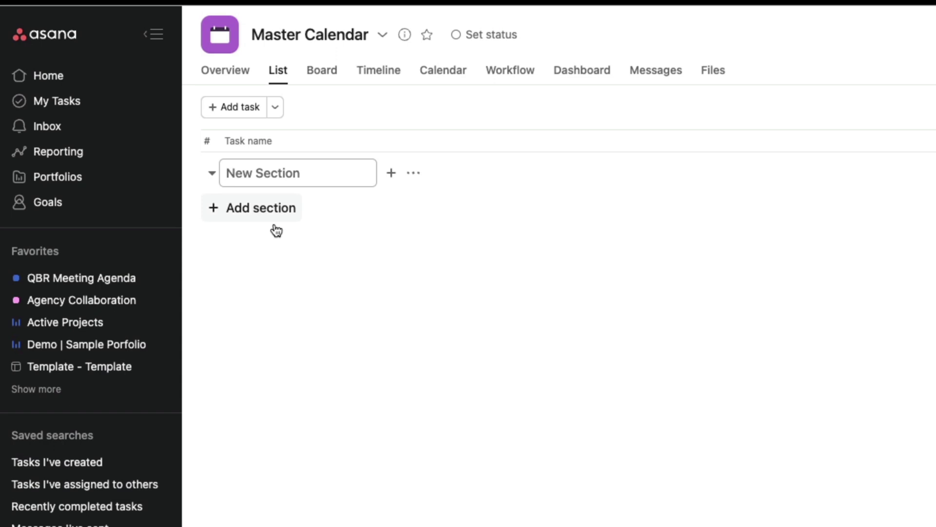
{"action": "type", "text": "Instagram"}
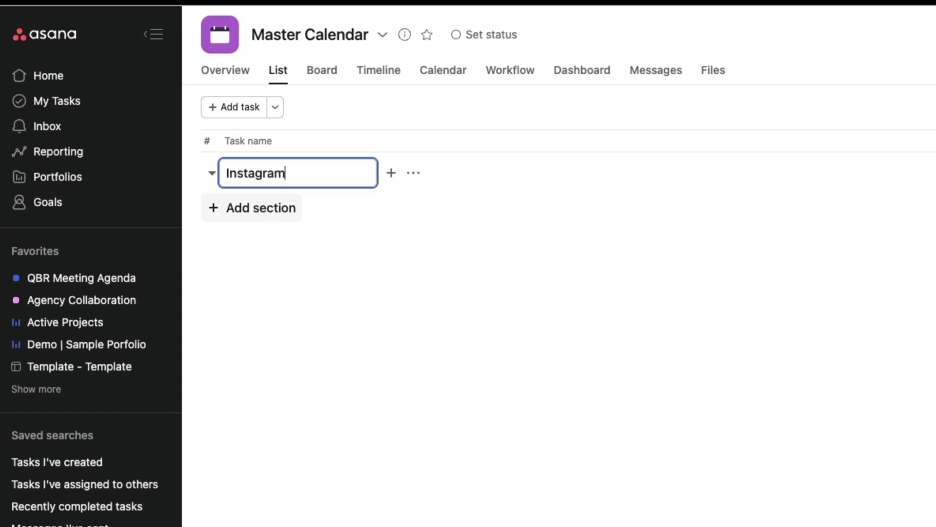
{"action": "key", "text": "Return"}
{"action": "type", "text": "Facebook"}
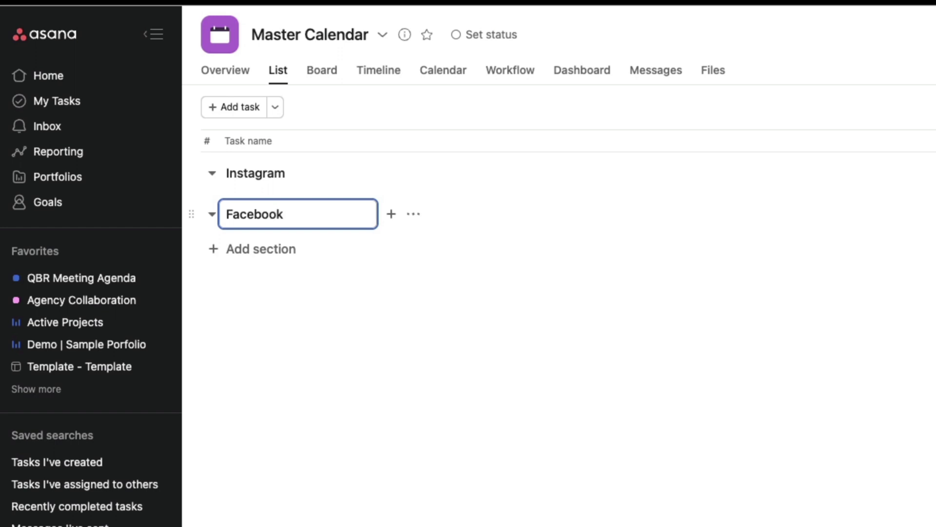
- Rename the Facebook section as Social and the Instagram section as Podcast, and add a Print section between them
{"action": "key", "text": "ctrl+a"}
{"action": "type", "text": "S"}
{"action": "left_click", "coordinate": [261, 177]}
{"action": "type", "text": "P"}
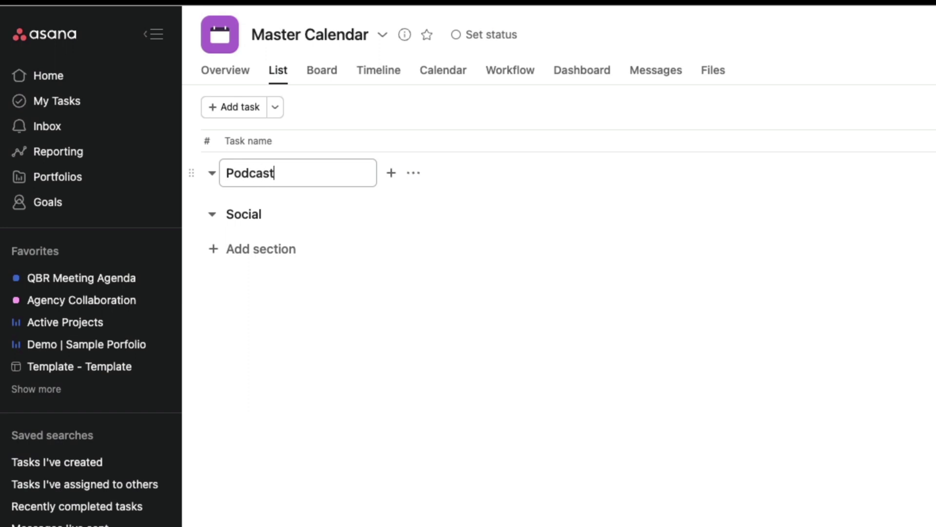
{"action": "key", "text": "Return"}
{"action": "type", "text": "Print"}
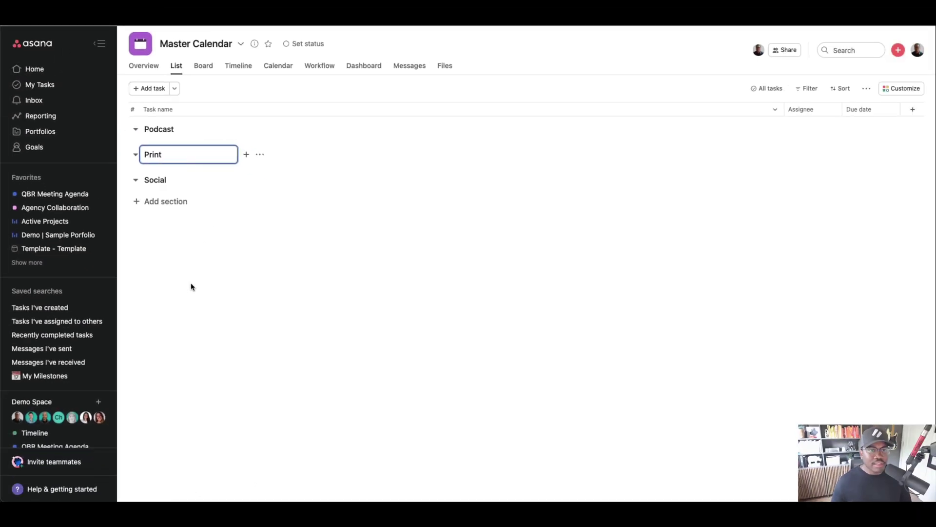
{"action": "left_click", "coordinate": [191, 283]}
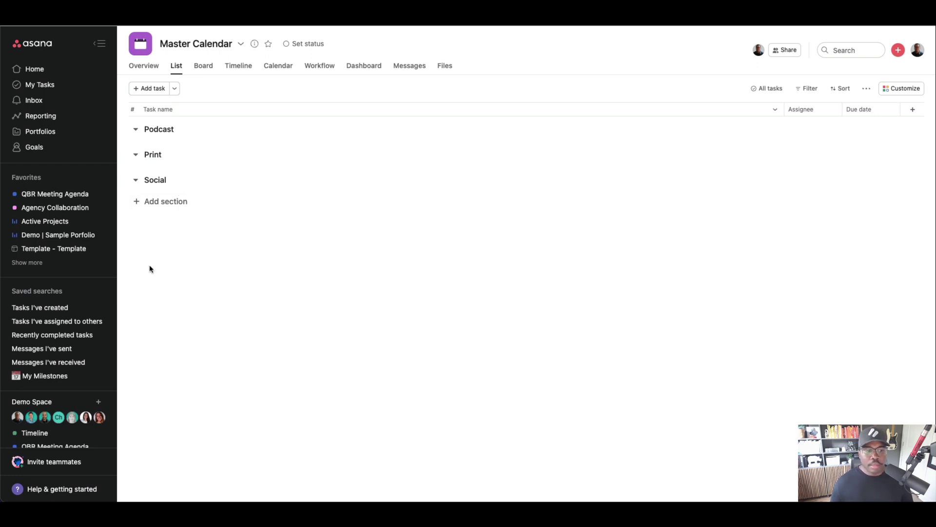
- Look through Demo Space's full project list for the Master Calendar and neighbouring projects
{"action": "scroll", "coordinate": [60, 397], "scroll_direction": "down", "scroll_amount": 5}
{"action": "left_click", "coordinate": [58, 383]}
{"action": "scroll", "coordinate": [58, 386], "scroll_direction": "down", "scroll_amount": 10}
{"action": "scroll", "coordinate": [58, 386], "scroll_direction": "down", "scroll_amount": 15}
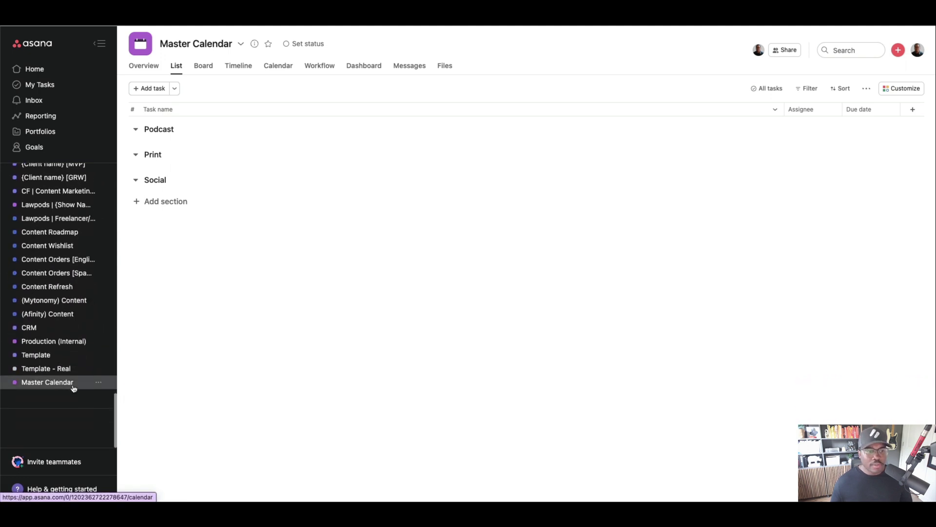
{"action": "scroll", "coordinate": [58, 336], "scroll_direction": "up", "scroll_amount": 10}
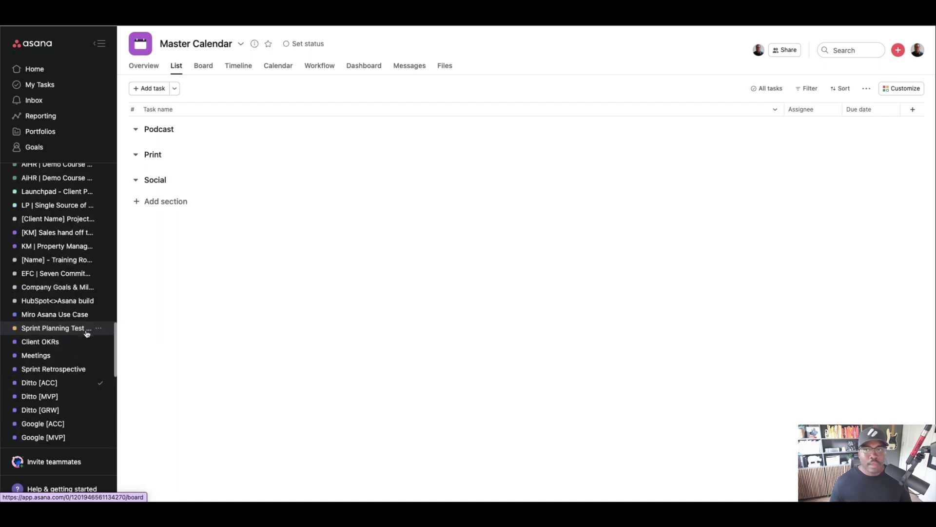
- Create a blank project named Print with List as its default view
{"action": "left_click", "coordinate": [898, 52]}
{"action": "left_click", "coordinate": [895, 95]}
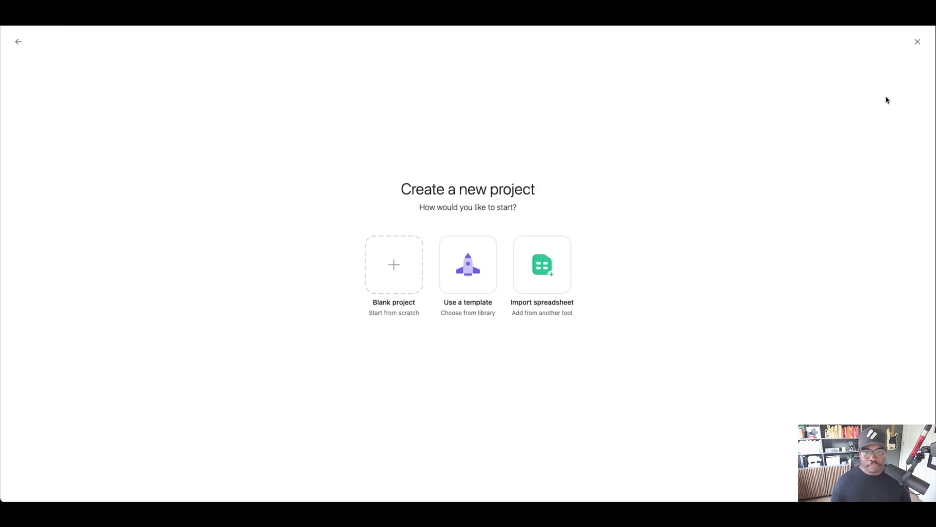
{"action": "left_click", "coordinate": [408, 264]}
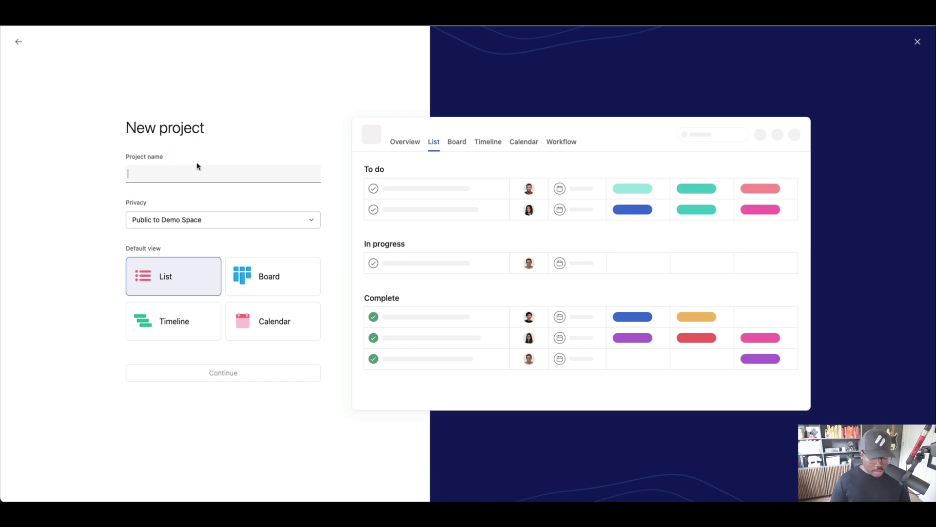
{"action": "type", "text": "Print"}
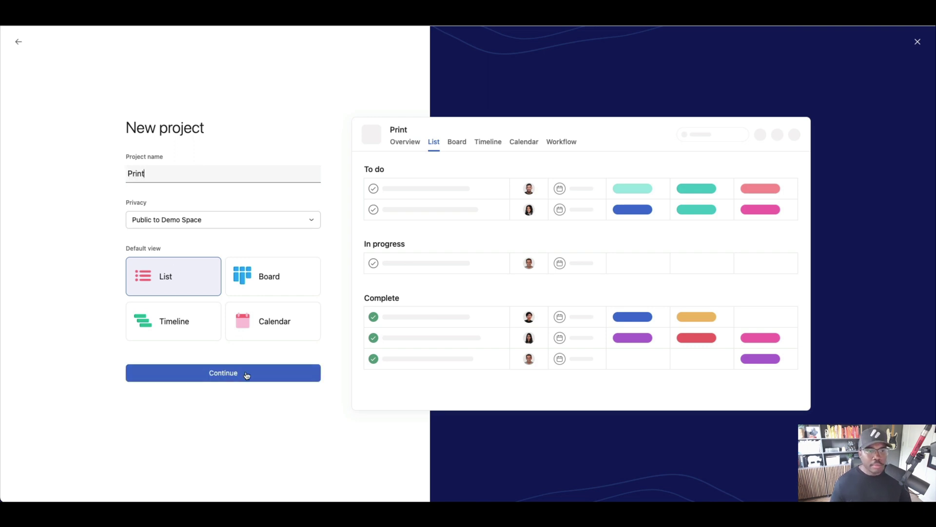
{"action": "left_click", "coordinate": [237, 373]}
{"action": "left_click", "coordinate": [251, 317]}
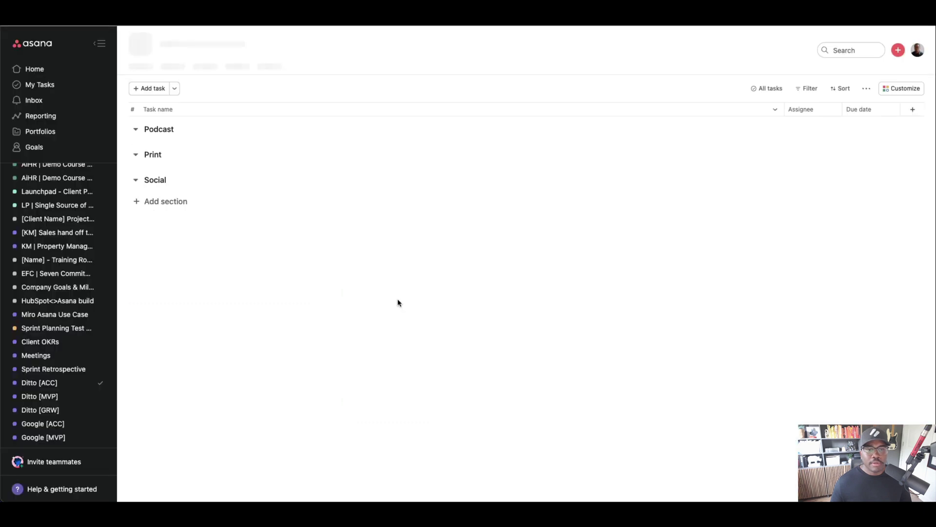
- Create a blank project named Podcast with List as its default view
{"action": "left_click", "coordinate": [899, 51]}
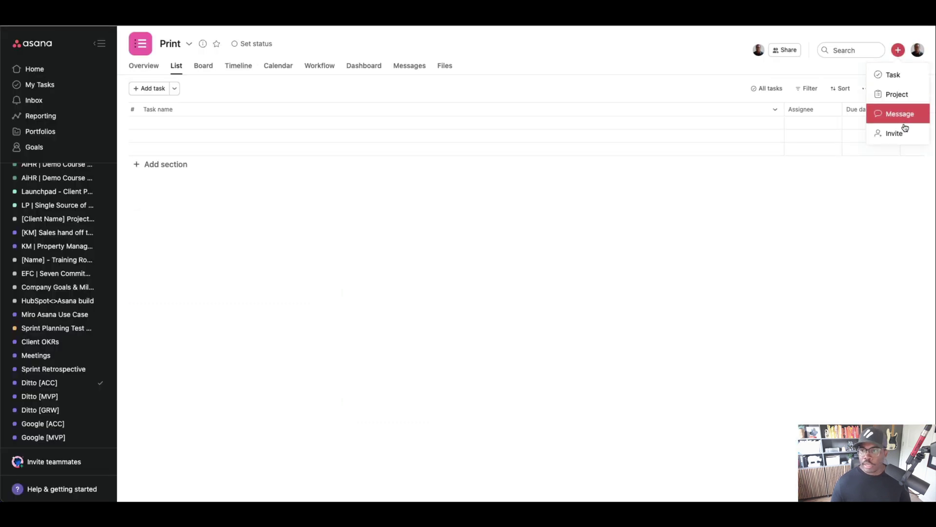
{"action": "left_click", "coordinate": [902, 96]}
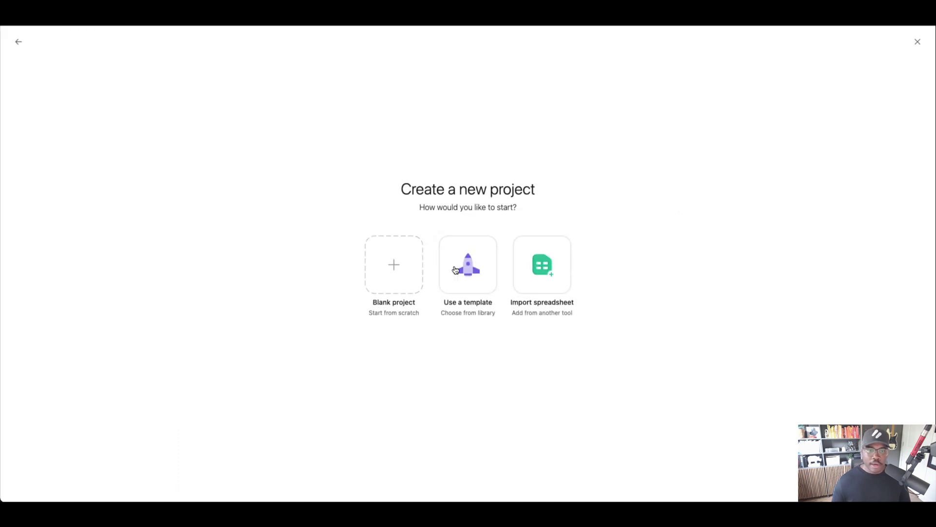
{"action": "left_click", "coordinate": [416, 268]}
{"action": "type", "text": "Podcast"}
{"action": "left_click", "coordinate": [243, 372]}
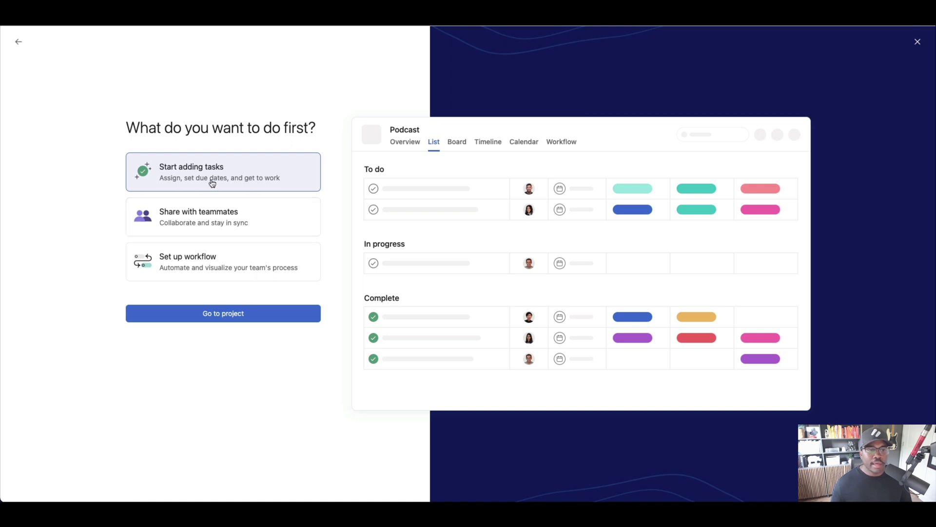
{"action": "left_click", "coordinate": [220, 319]}
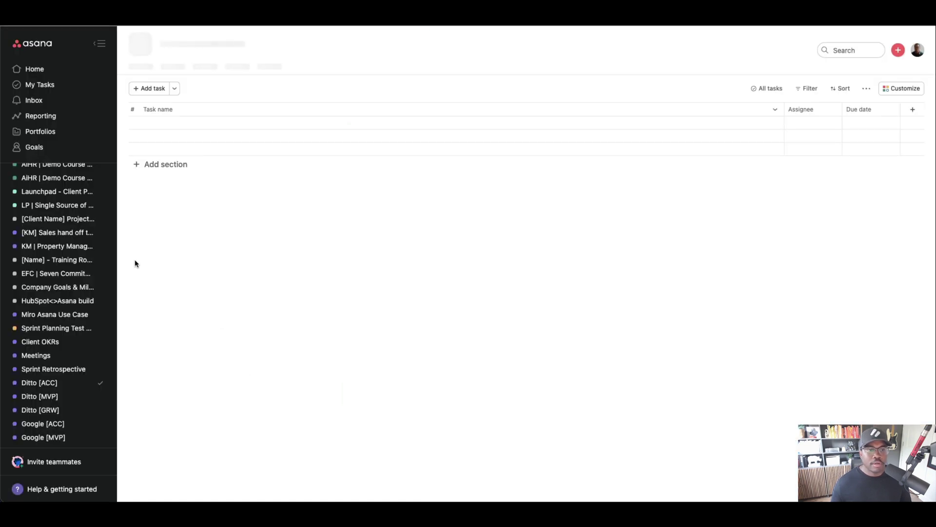
- Open the Master Calendar project and set its colour to light green
{"action": "scroll", "coordinate": [55, 331], "scroll_direction": "down", "scroll_amount": 10}
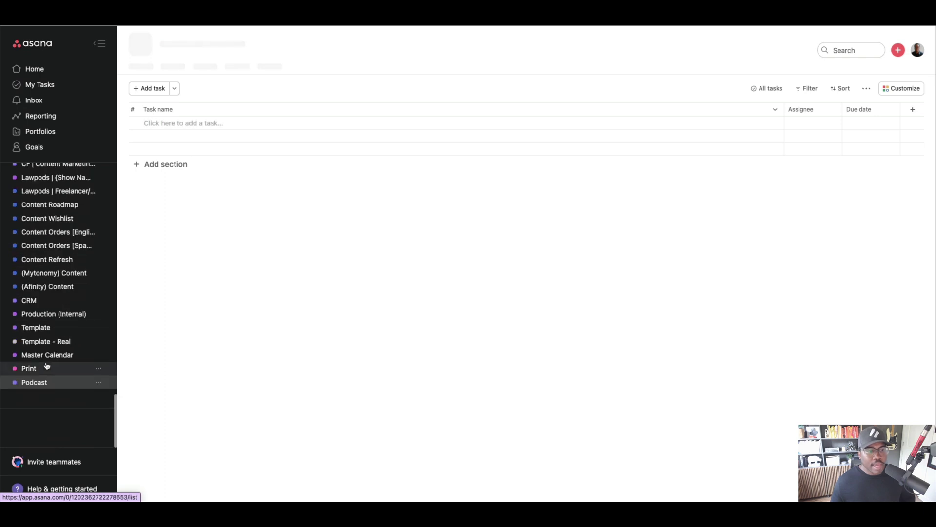
{"action": "left_click", "coordinate": [49, 359]}
{"action": "left_click", "coordinate": [98, 355]}
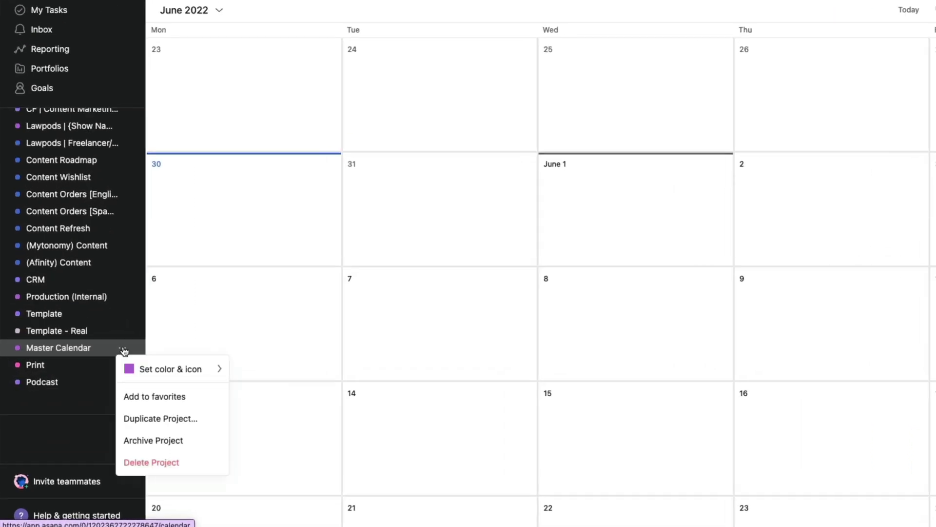
{"action": "mouse_move", "coordinate": [149, 373]}
{"action": "left_click", "coordinate": [477, 72]}
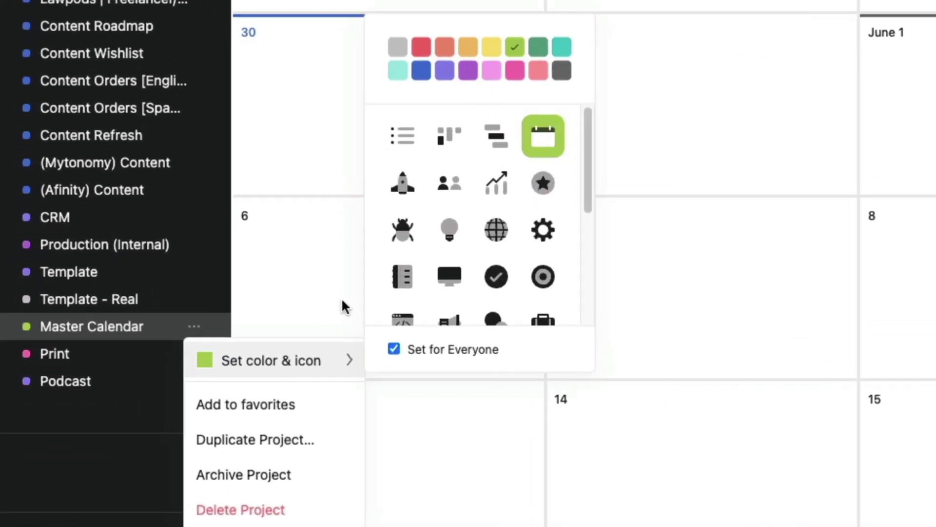
- Open the Print project and set its colour to light green
{"action": "left_click", "coordinate": [119, 366]}
{"action": "left_click", "coordinate": [188, 364]}
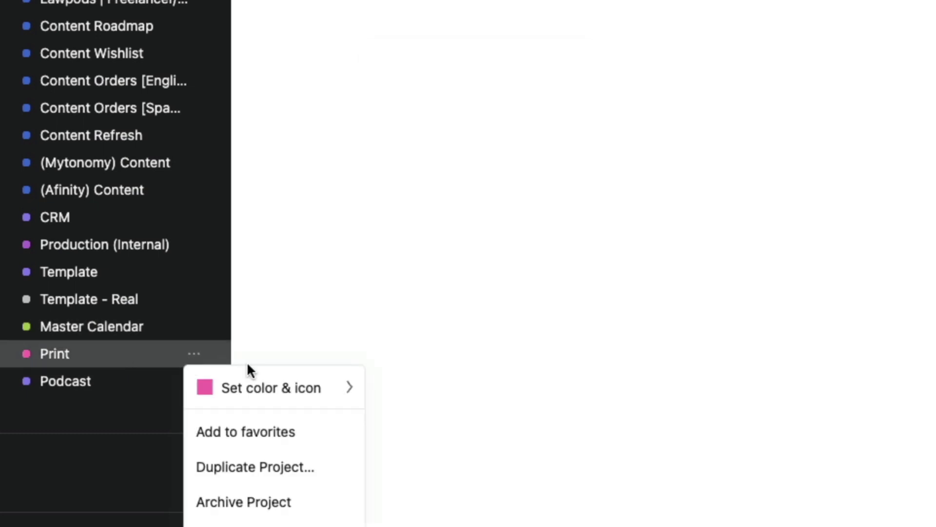
{"action": "mouse_move", "coordinate": [273, 387]}
{"action": "left_click", "coordinate": [515, 77]}
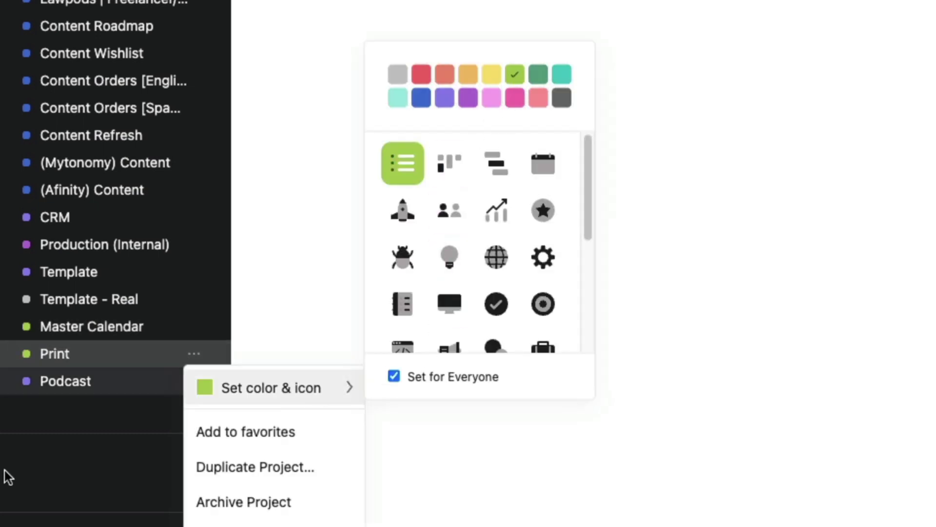
- Open the Podcast project and set its colour to light orange
{"action": "left_click", "coordinate": [92, 388]}
{"action": "left_click", "coordinate": [196, 383]}
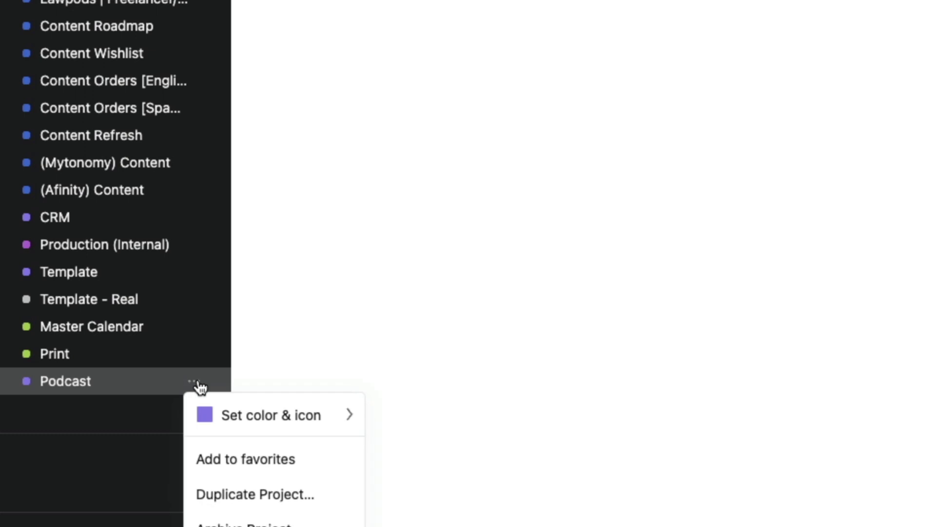
{"action": "mouse_move", "coordinate": [326, 417]}
{"action": "left_click", "coordinate": [469, 103]}
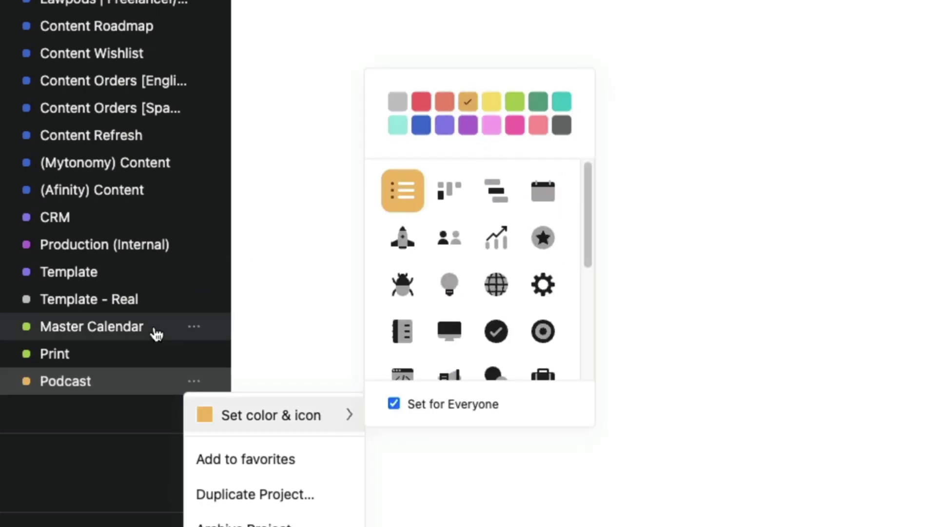
- Set the Master Calendar project's colour to dark pink
{"action": "left_click", "coordinate": [194, 328]}
{"action": "mouse_move", "coordinate": [360, 357]}
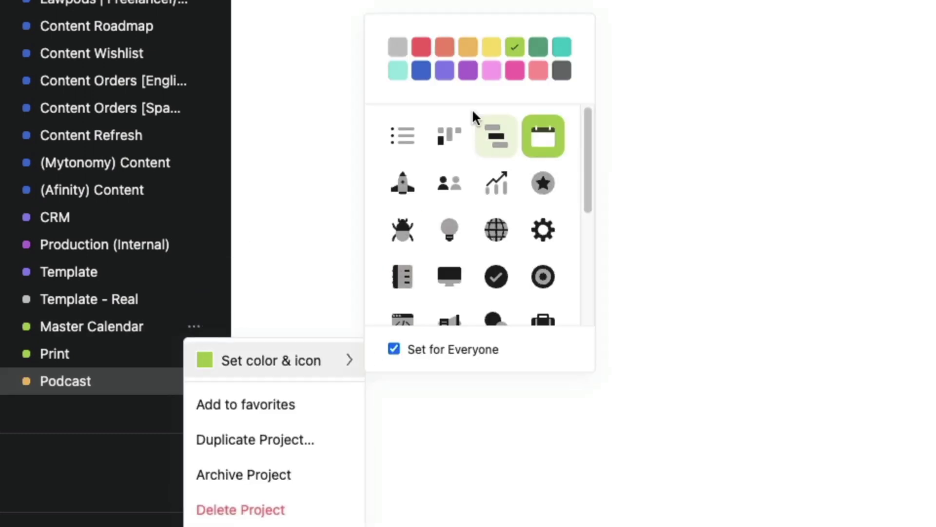
{"action": "left_click", "coordinate": [514, 71]}
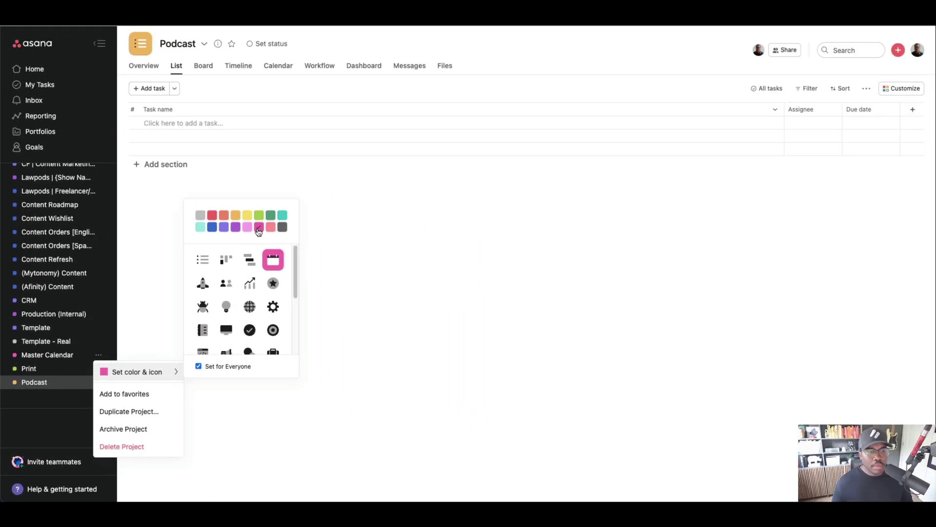
{"action": "left_click", "coordinate": [42, 406]}
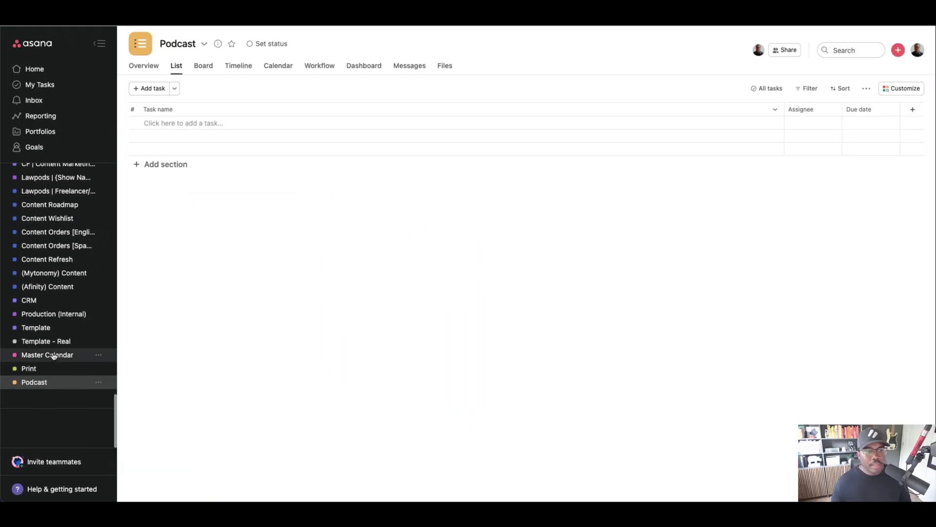
- Open the Print project and add four sections named Backlog, Todo, In progress and Done
{"action": "left_click", "coordinate": [54, 356]}
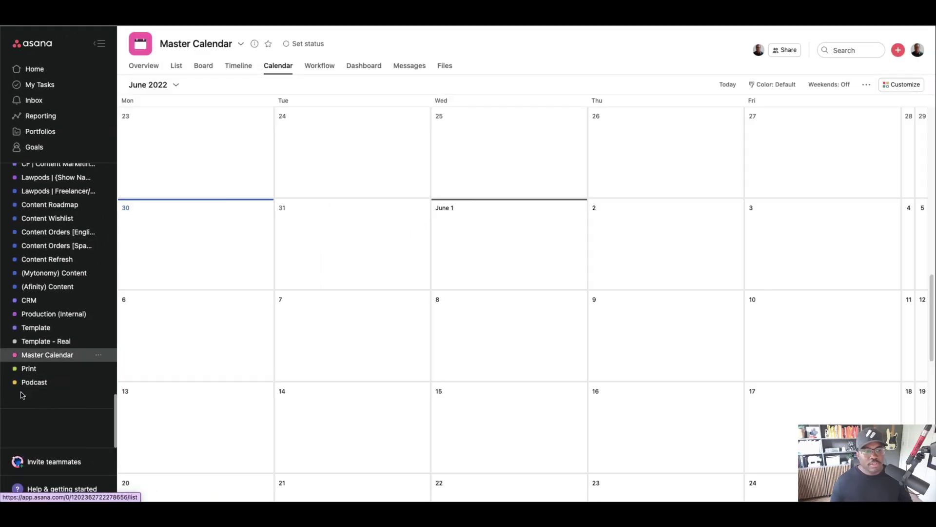
{"action": "left_click", "coordinate": [32, 370]}
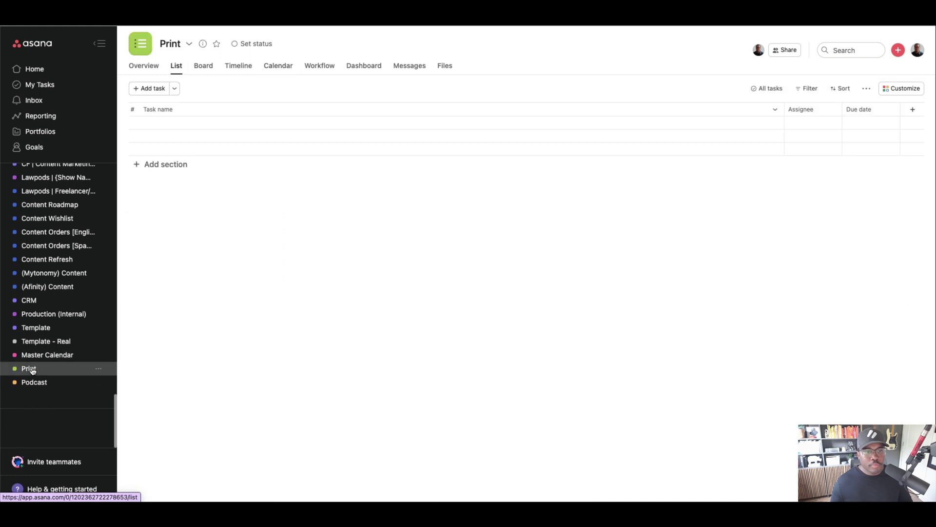
{"action": "left_click", "coordinate": [165, 166]}
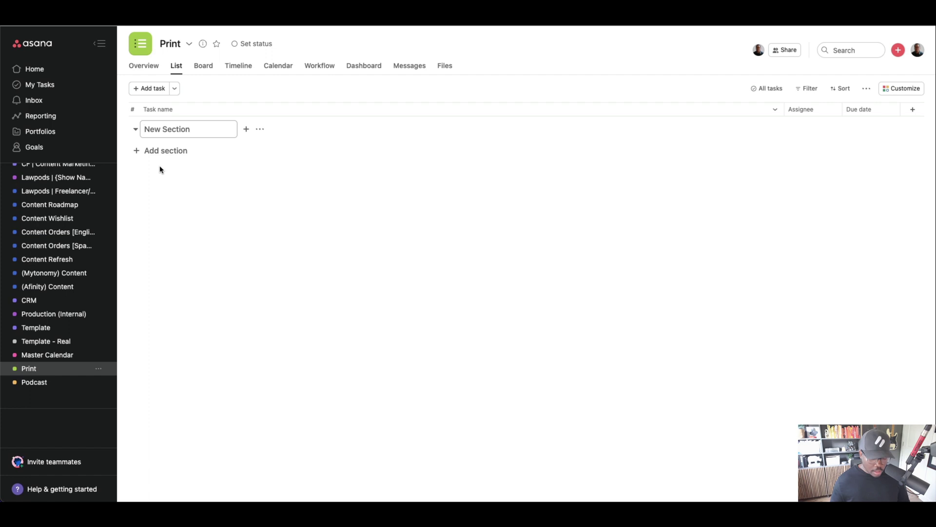
{"action": "type", "text": "Backlog"}
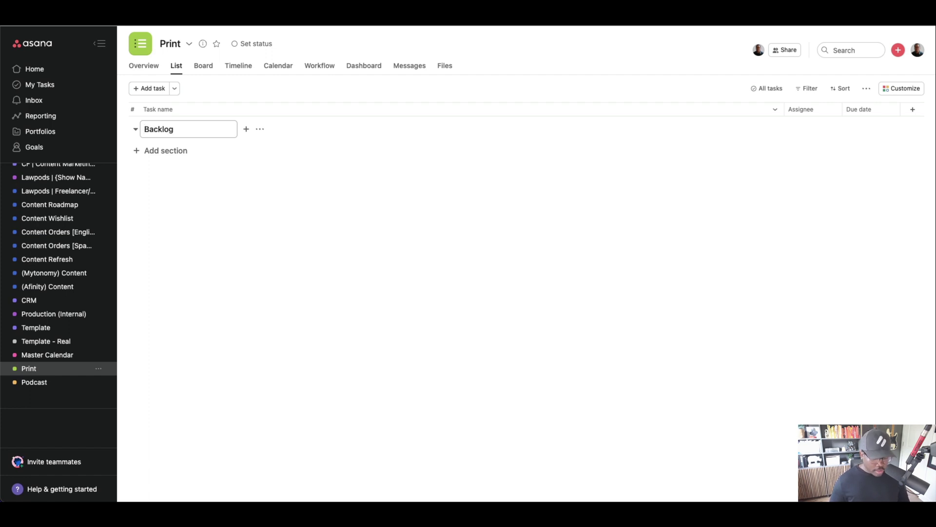
{"action": "key", "text": "Return"}
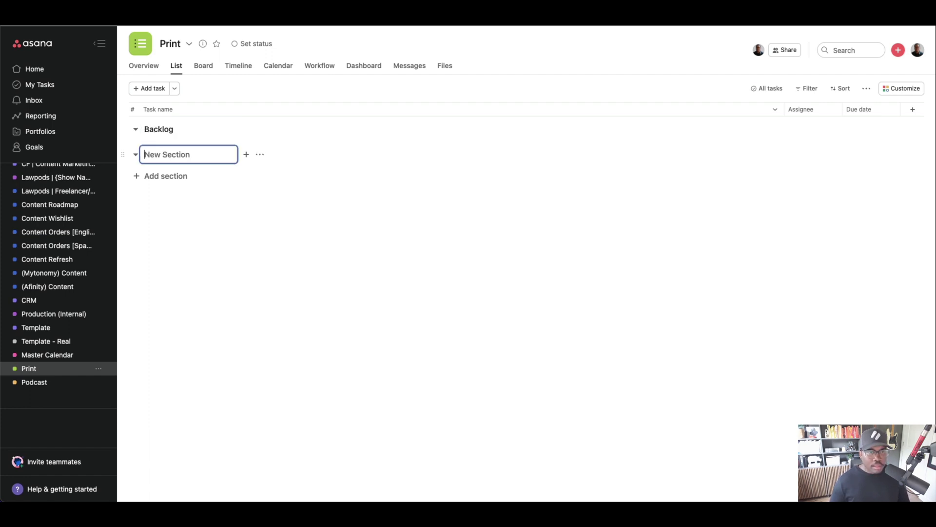
{"action": "type", "text": "Todo"}
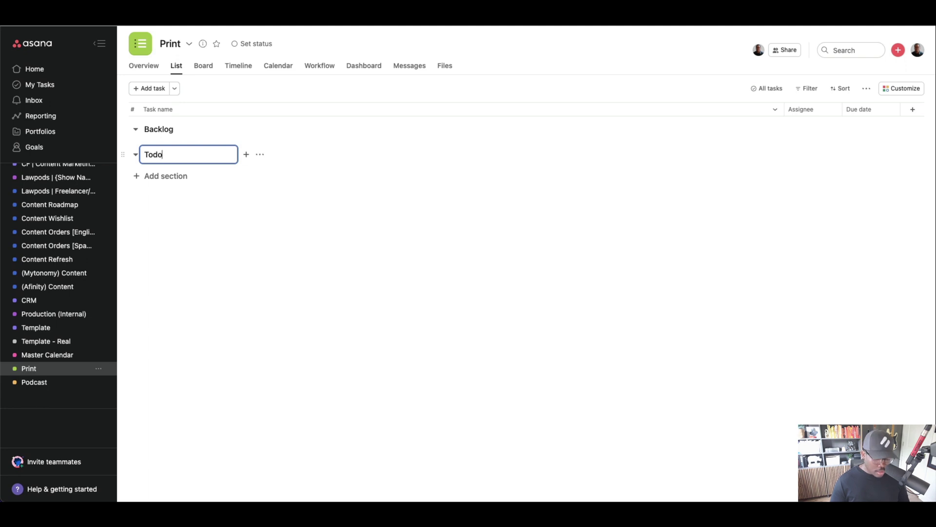
{"action": "key", "text": "Return"}
{"action": "type", "text": "In progress"}
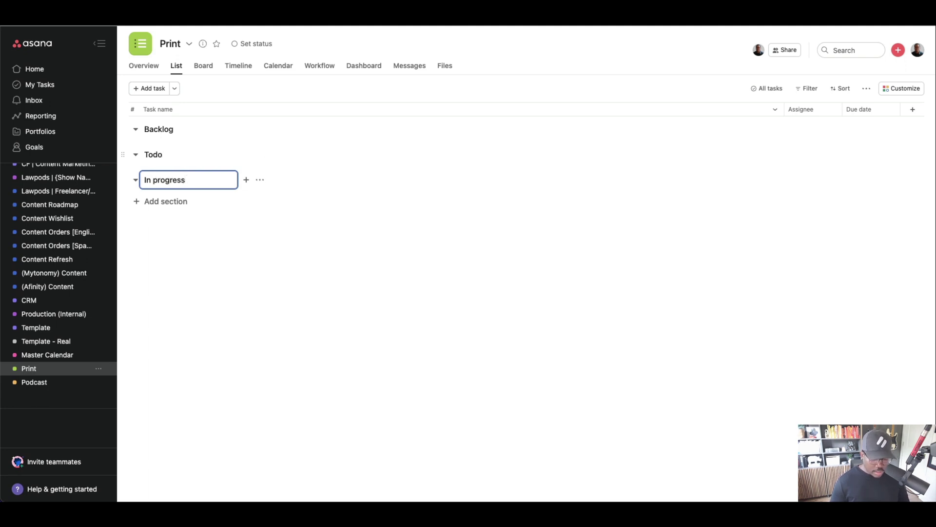
{"action": "key", "text": "Return"}
{"action": "type", "text": "Done"}
{"action": "left_click", "coordinate": [437, 264]}
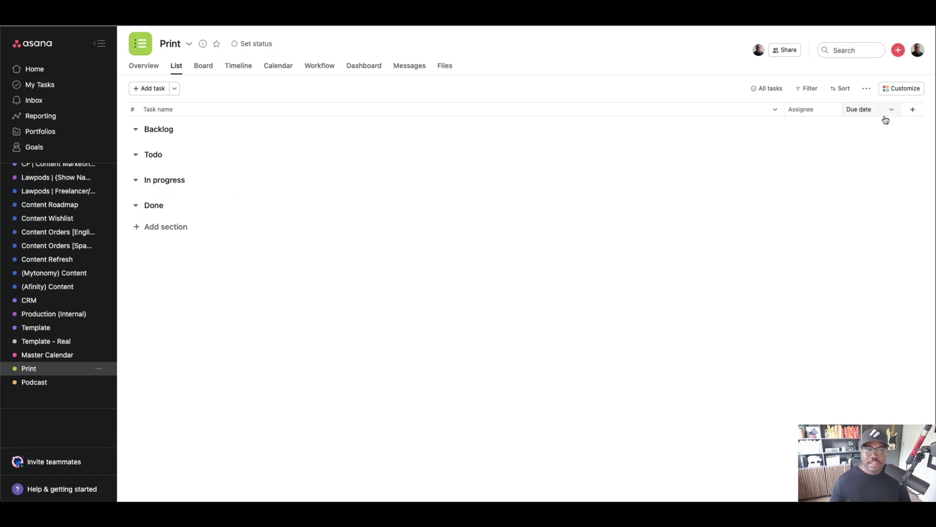
- Add the existing Channel custom field from the field library to the Print project
{"action": "left_click", "coordinate": [899, 93]}
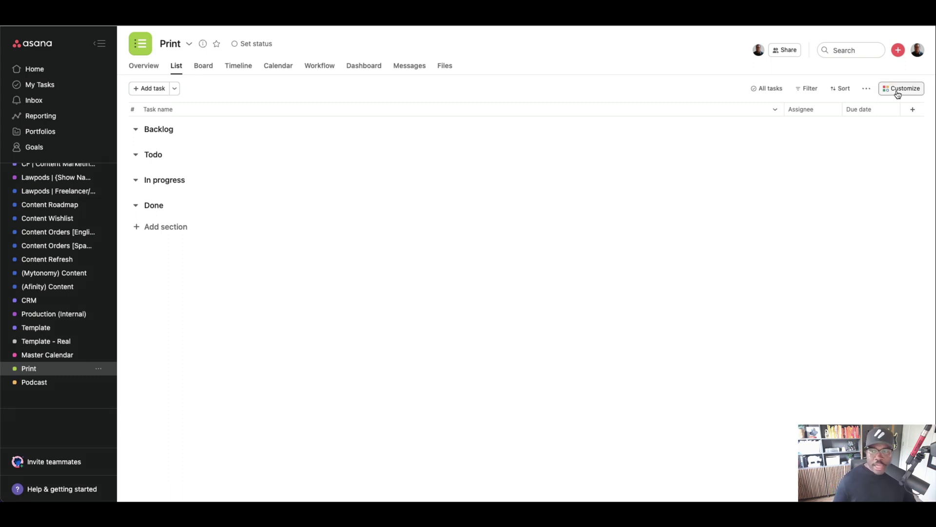
{"action": "left_click", "coordinate": [857, 195]}
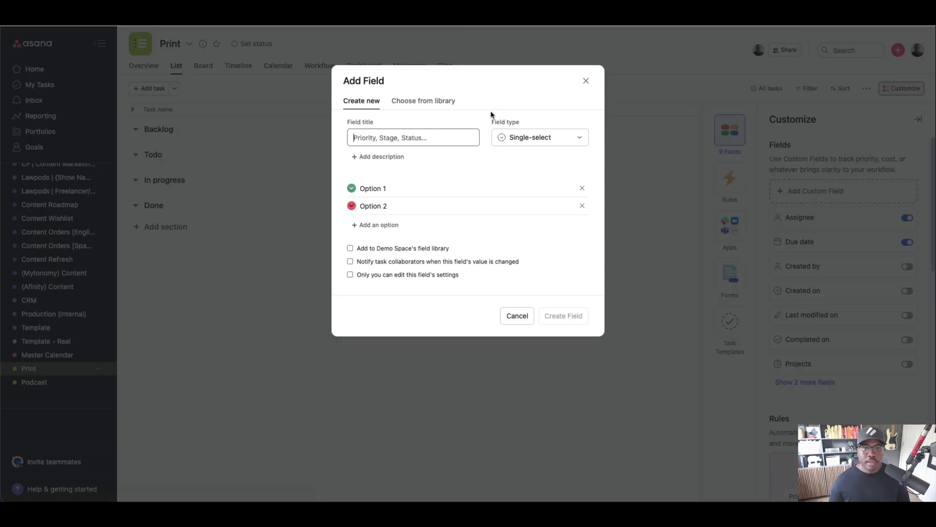
{"action": "left_click", "coordinate": [449, 101]}
{"action": "type", "text": "chan"}
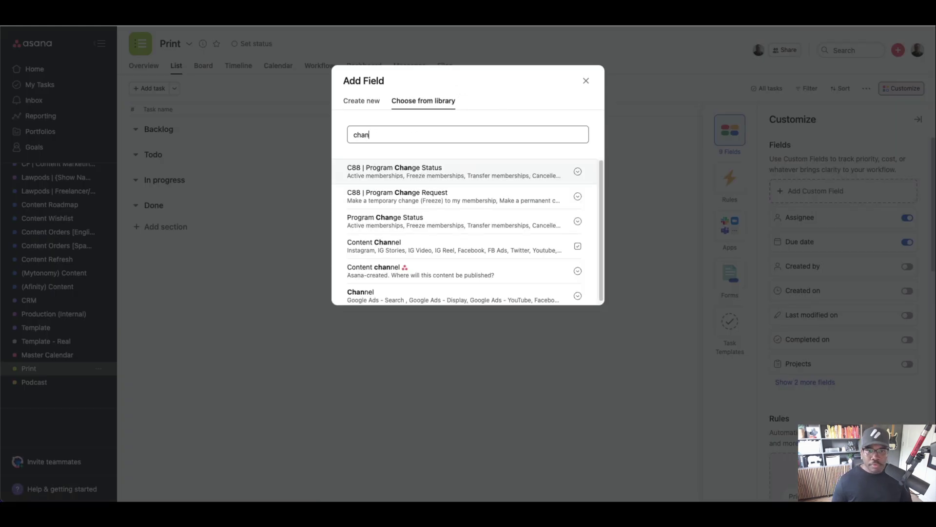
{"action": "left_click", "coordinate": [425, 299]}
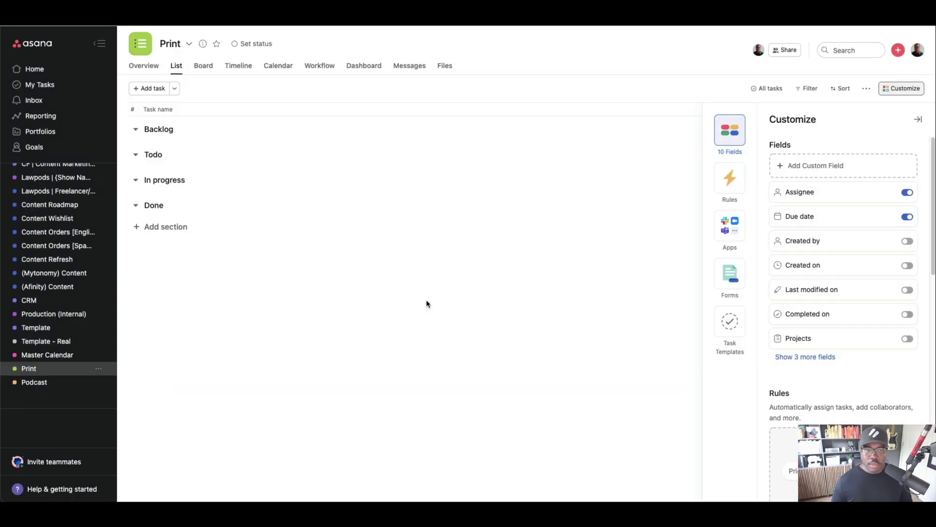
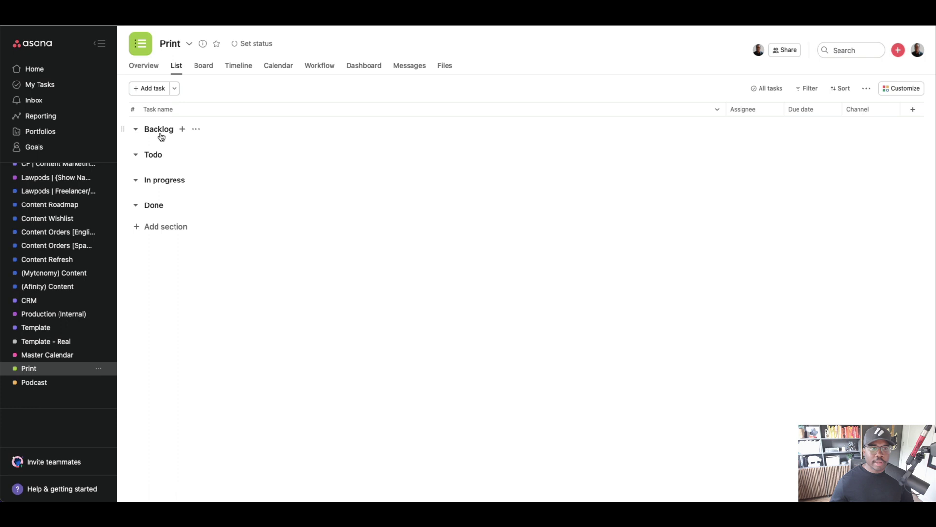
- Add three tasks named Task 1, Task 2 and Task 3 to the Backlog section
{"action": "key", "text": "Return"}
{"action": "type", "text": "Task "}
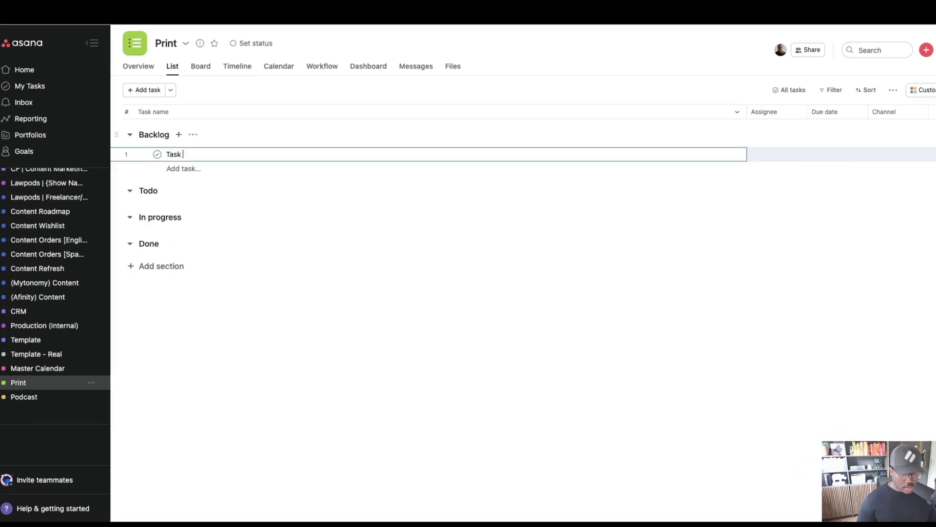
{"action": "type", "text": "1"}
{"action": "key", "text": "Return"}
{"action": "type", "text": "Task 2"}
{"action": "key", "text": "Return"}
{"action": "type", "text": "Task 3"}
{"action": "key", "text": "Escape"}
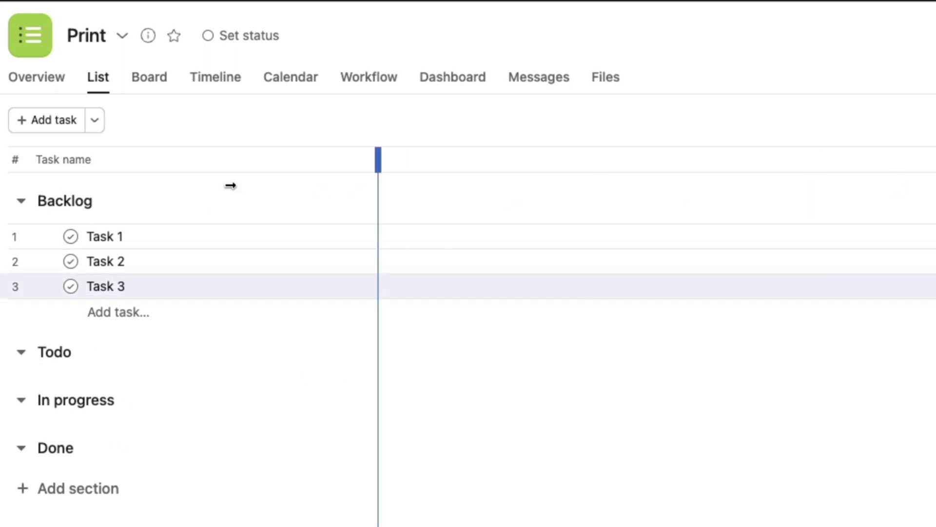
- Set the due dates to Wednesday for Task 1, Friday for Task 2 and Sunday for Task 3
{"action": "left_click", "coordinate": [518, 240]}
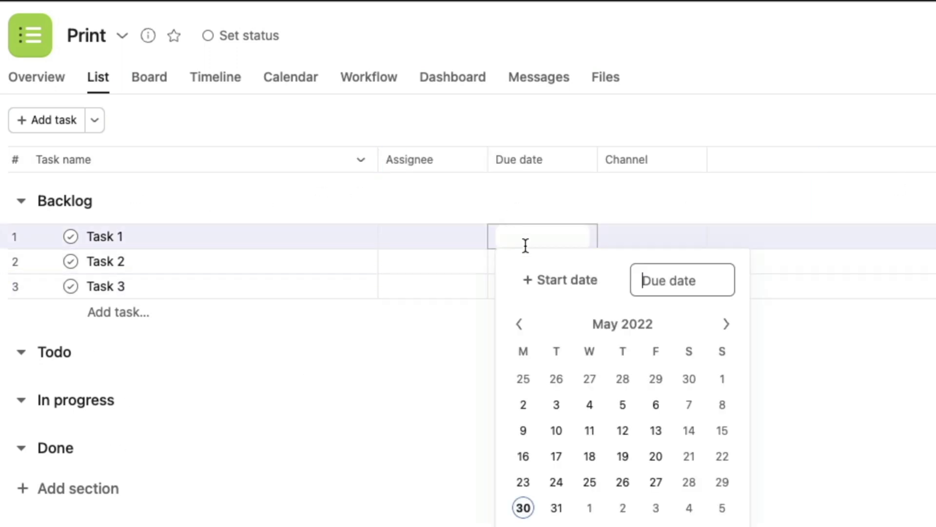
{"action": "left_click", "coordinate": [589, 505]}
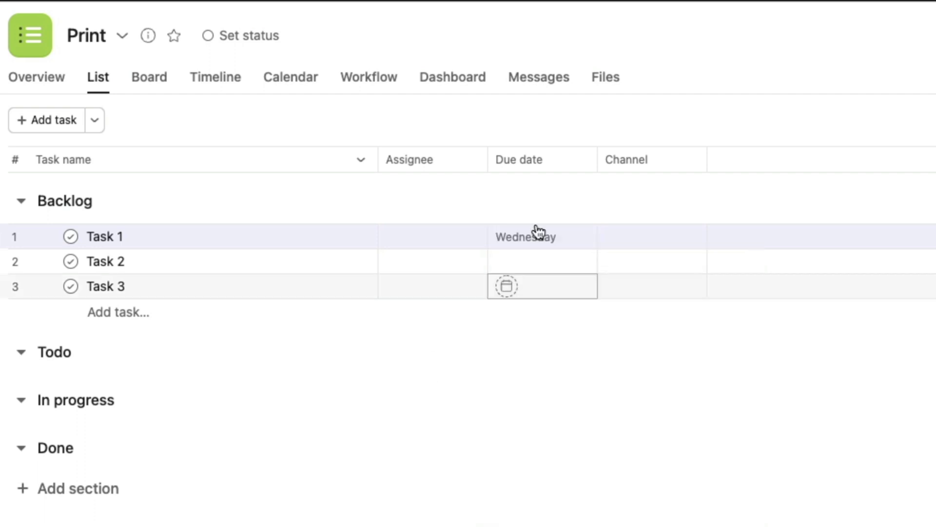
{"action": "left_click", "coordinate": [505, 265]}
{"action": "left_click", "coordinate": [653, 525]}
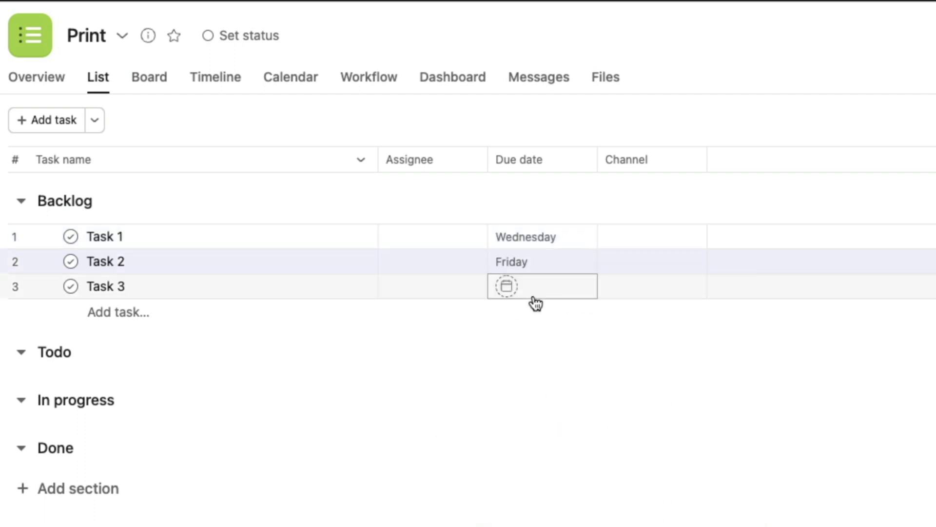
{"action": "left_click", "coordinate": [534, 291]}
{"action": "left_click", "coordinate": [722, 428]}
{"action": "left_click", "coordinate": [914, 314]}
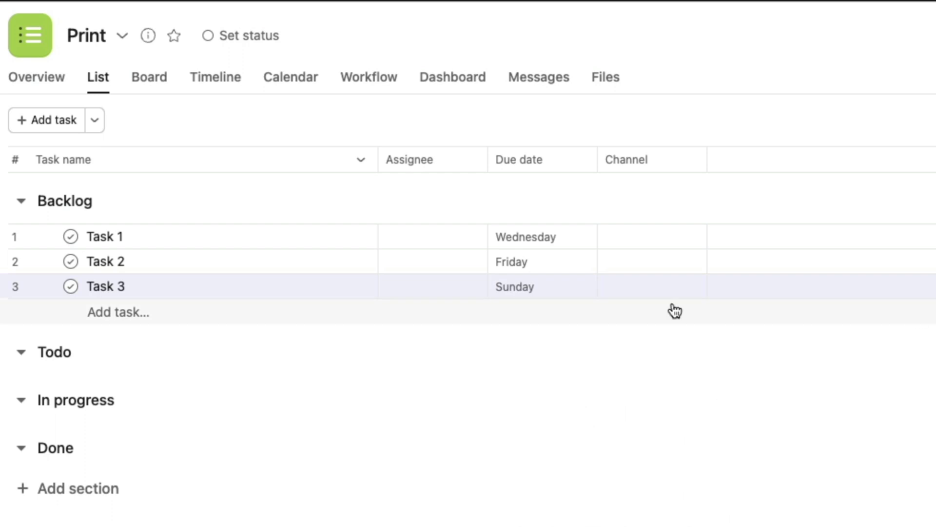
- Set the Channel of Task 1, Task 2 and Task 3 together to Print
{"action": "left_click", "coordinate": [636, 247]}
{"action": "left_click", "coordinate": [146, 240]}
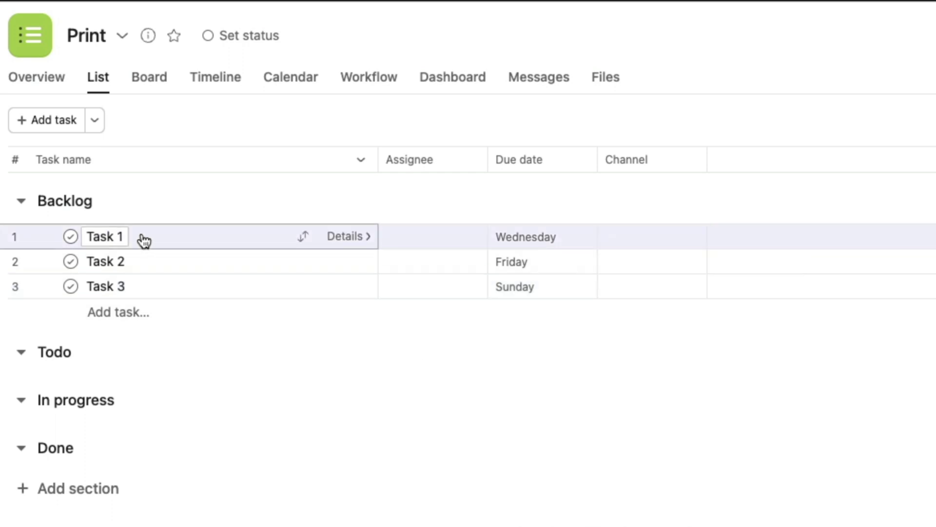
{"action": "left_click", "coordinate": [117, 293], "text": "shift"}
{"action": "left_click", "coordinate": [610, 242]}
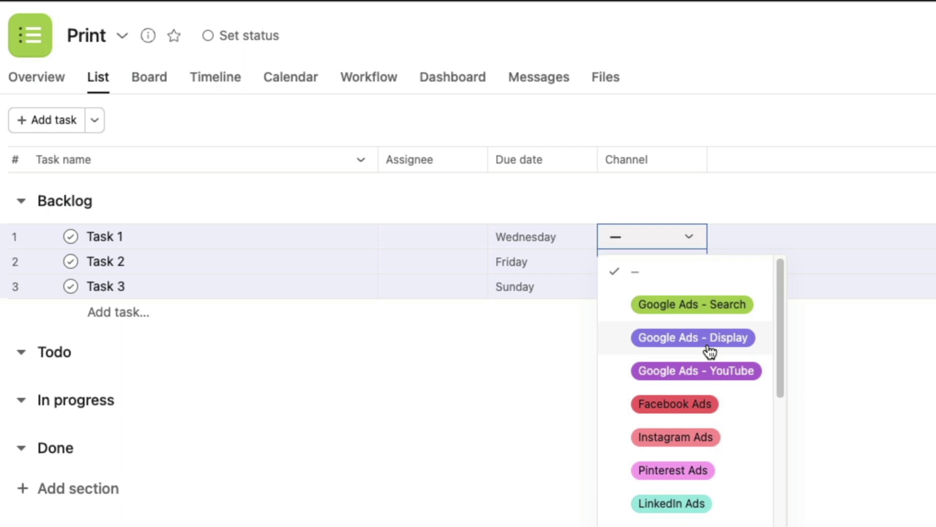
{"action": "scroll", "coordinate": [709, 351], "scroll_direction": "down", "scroll_amount": 8}
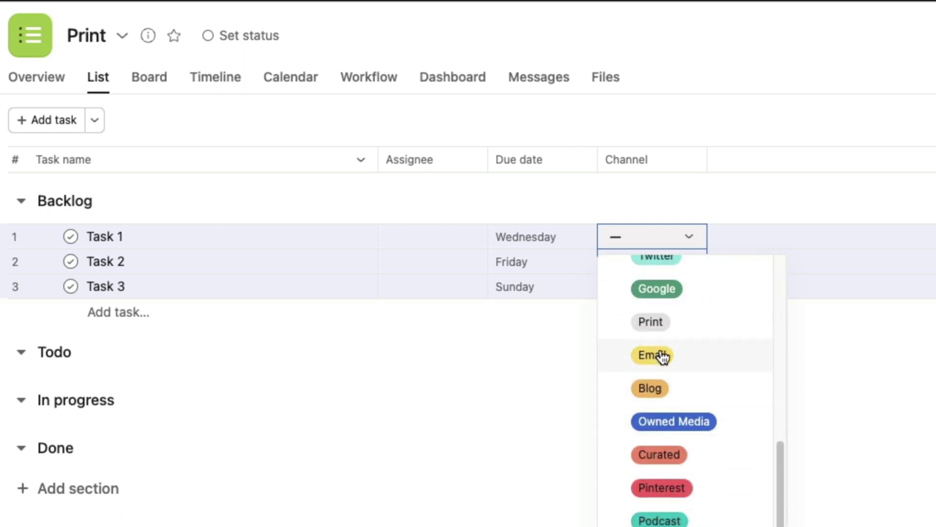
{"action": "left_click", "coordinate": [654, 323]}
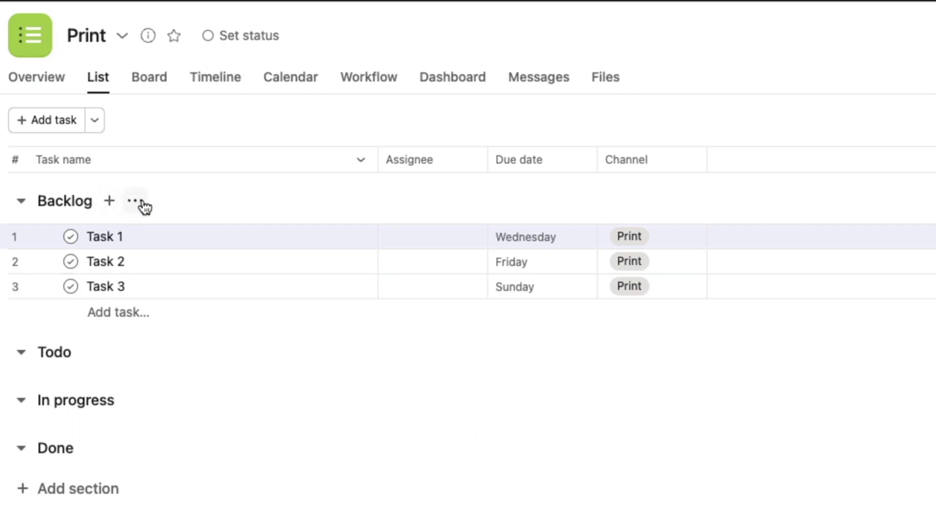
- Start a custom rule on the Backlog section that runs when any trigger happens: task moved to Backlog or task added to this project
{"action": "left_click", "coordinate": [142, 203]}
{"action": "mouse_move", "coordinate": [238, 236]}
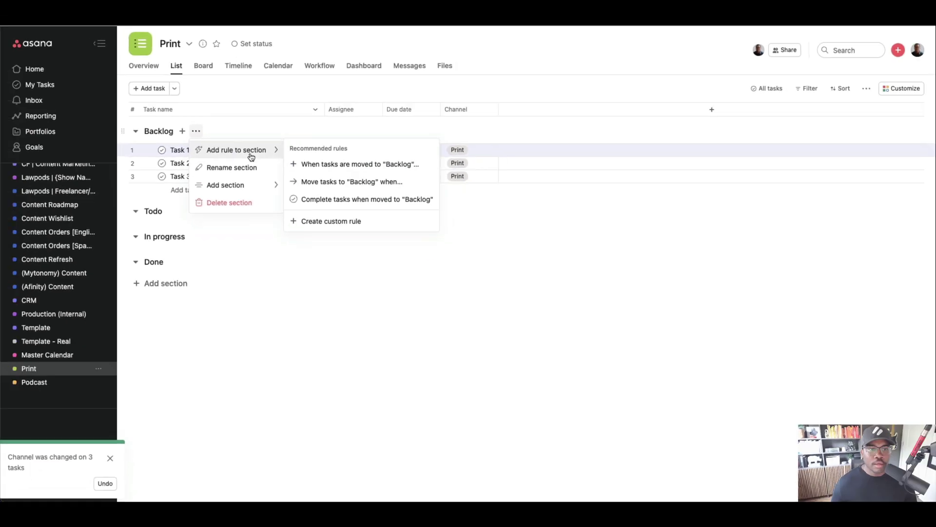
{"action": "left_click", "coordinate": [355, 220]}
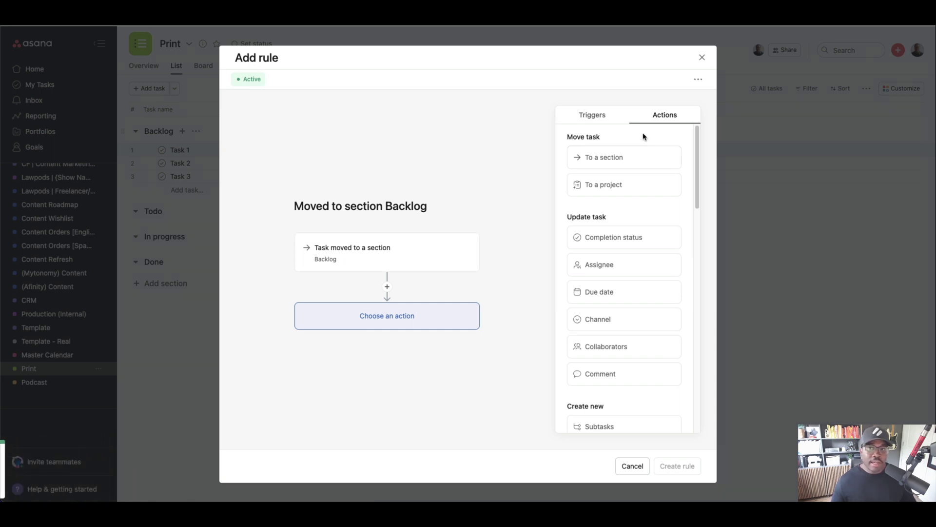
{"action": "left_click", "coordinate": [611, 120]}
{"action": "left_click", "coordinate": [629, 185]}
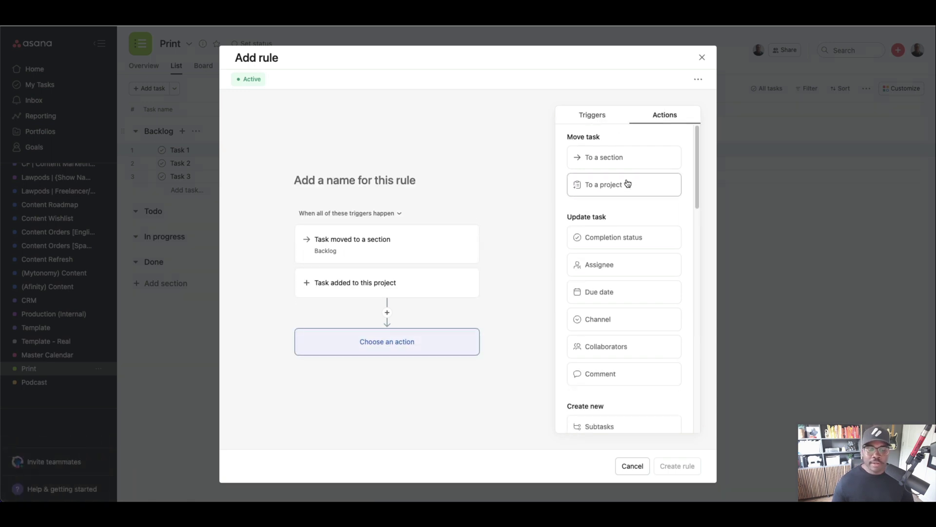
{"action": "left_click", "coordinate": [355, 214]}
{"action": "left_click", "coordinate": [363, 249]}
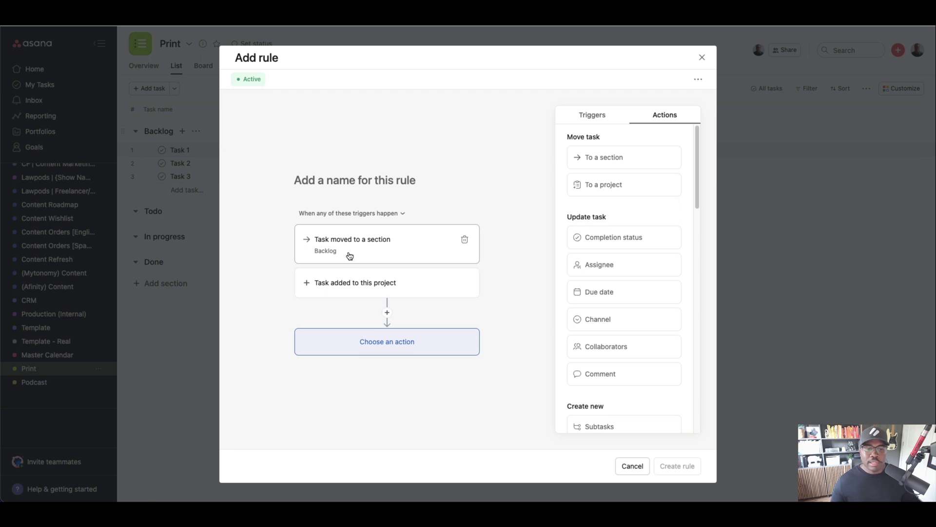
{"action": "mouse_move", "coordinate": [443, 253]}
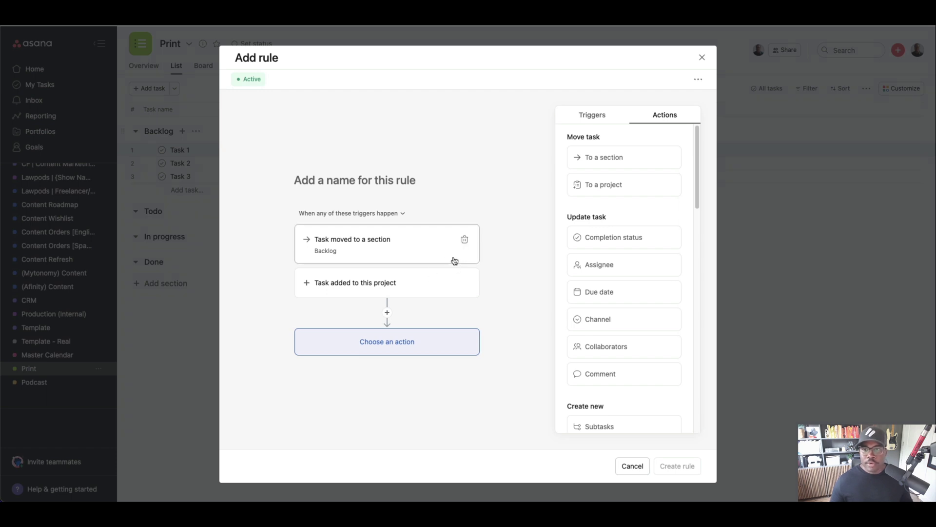
- Add an action to the rule that moves the task to the Backlog section
{"action": "left_click", "coordinate": [629, 167]}
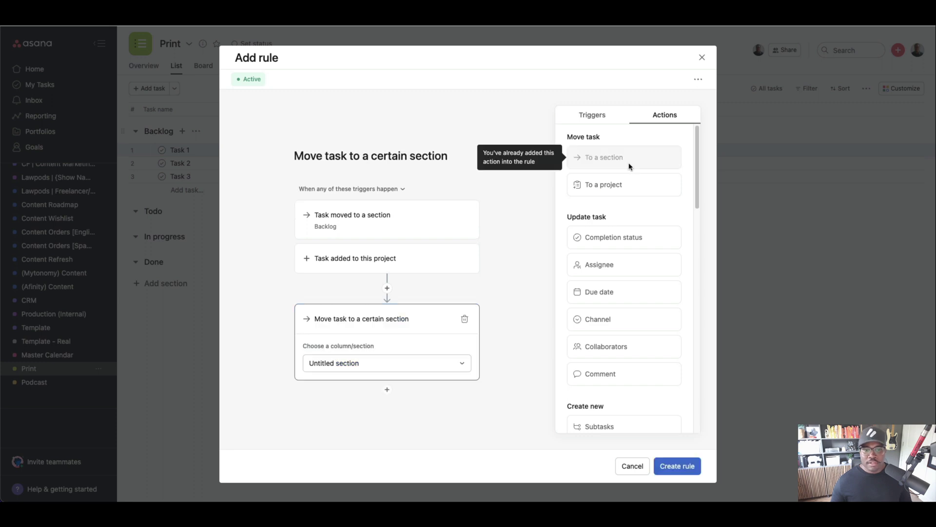
{"action": "left_click", "coordinate": [381, 366]}
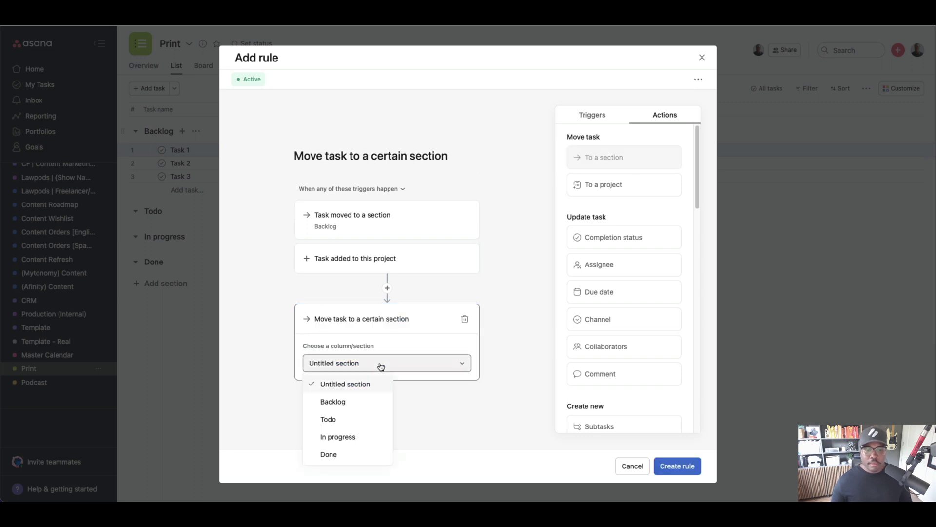
{"action": "left_click", "coordinate": [356, 398]}
- Add an action to the rule that sets the Channel to Print
{"action": "scroll", "coordinate": [656, 238], "scroll_direction": "down", "scroll_amount": 2}
{"action": "left_click", "coordinate": [639, 255]}
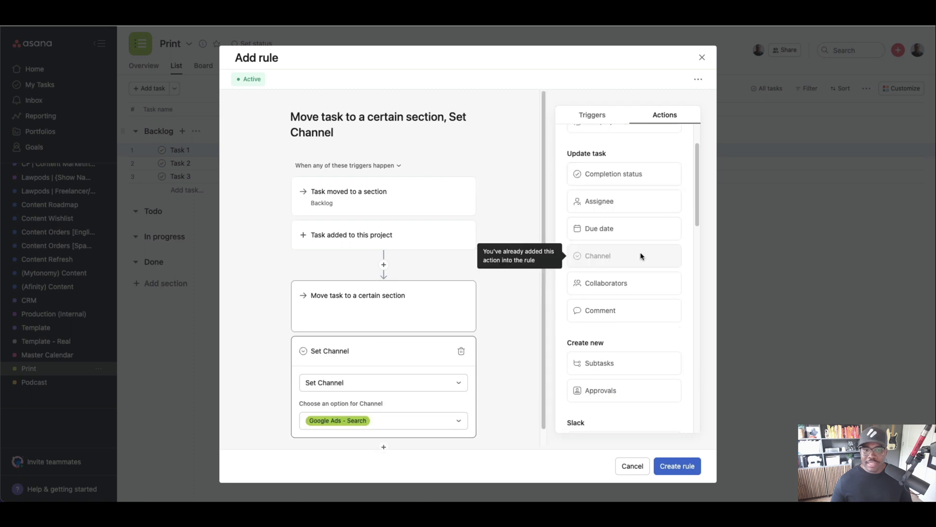
{"action": "left_click", "coordinate": [403, 408]}
{"action": "scroll", "coordinate": [329, 329], "scroll_direction": "down", "scroll_amount": 1}
{"action": "scroll", "coordinate": [330, 330], "scroll_direction": "down", "scroll_amount": 3}
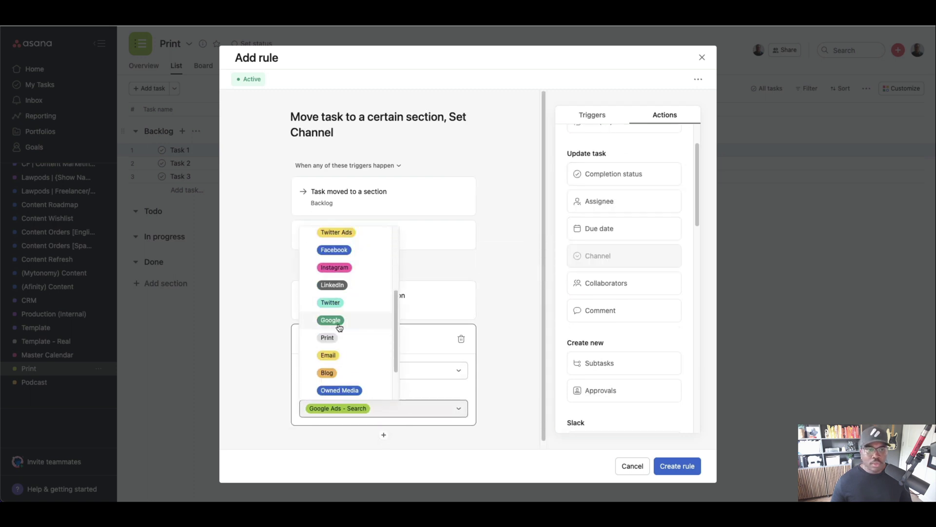
{"action": "left_click", "coordinate": [339, 338]}
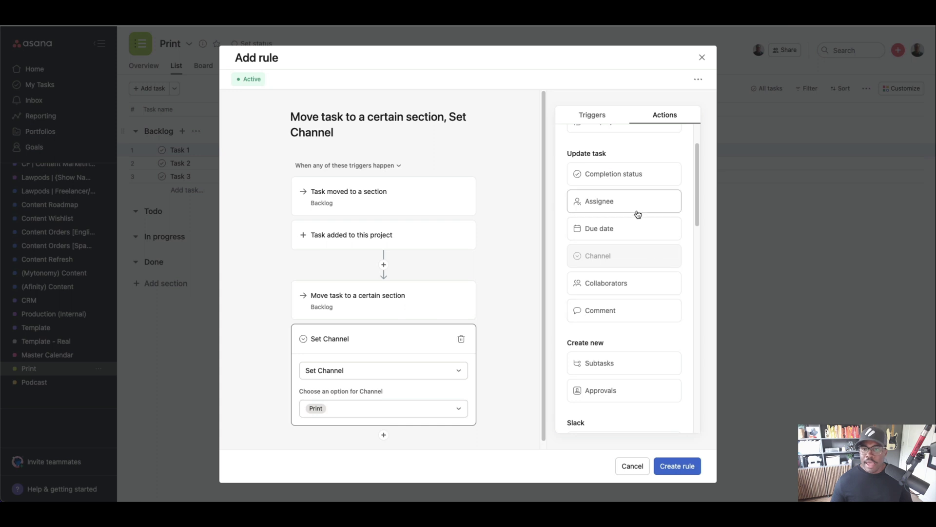
- Add an action to the rule that adds the task to the additional project Master Calendar
{"action": "scroll", "coordinate": [656, 288], "scroll_direction": "up", "scroll_amount": 3}
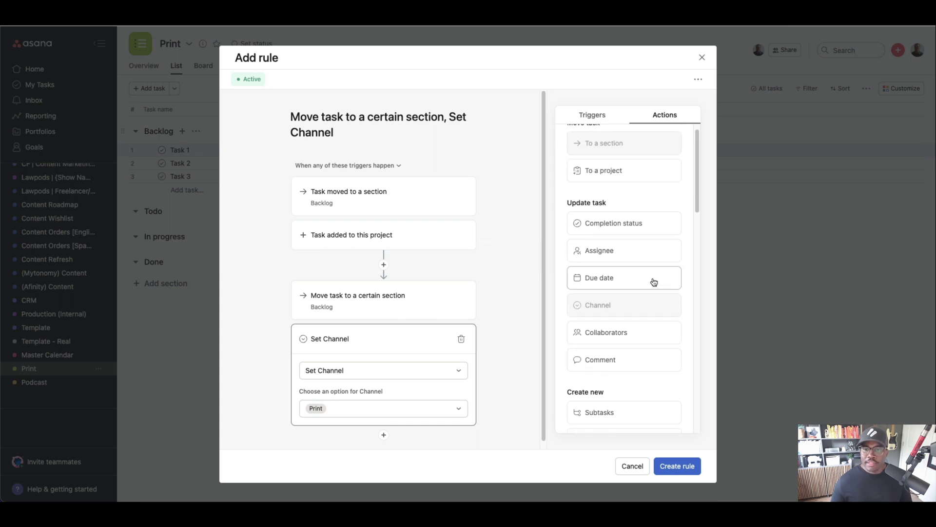
{"action": "left_click", "coordinate": [621, 185]}
{"action": "scroll", "coordinate": [411, 317], "scroll_direction": "down", "scroll_amount": 1}
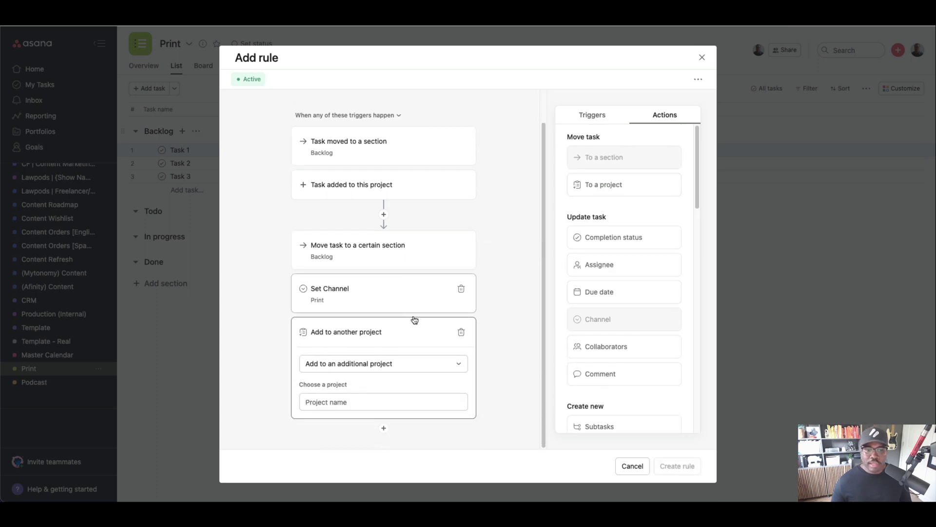
{"action": "left_click", "coordinate": [366, 401]}
{"action": "type", "text": "maste"}
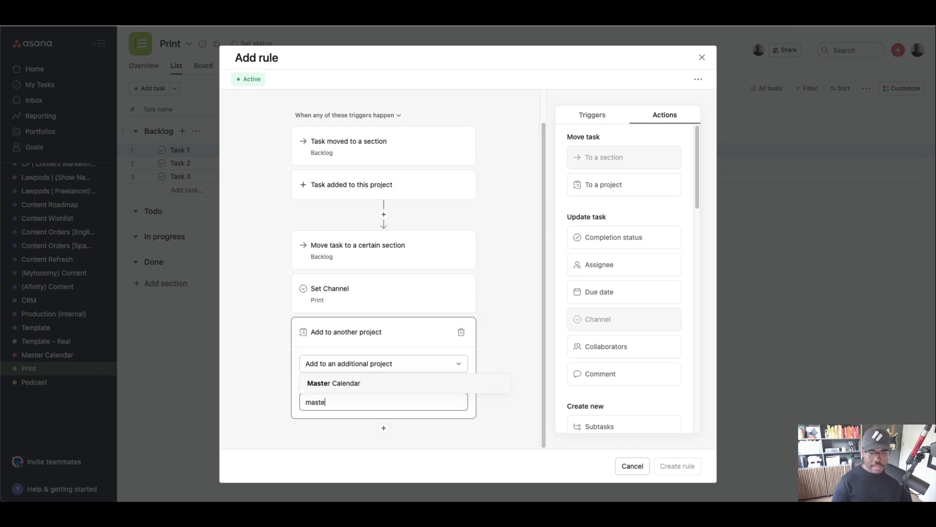
{"action": "type", "text": "r"}
{"action": "left_click", "coordinate": [352, 384]}
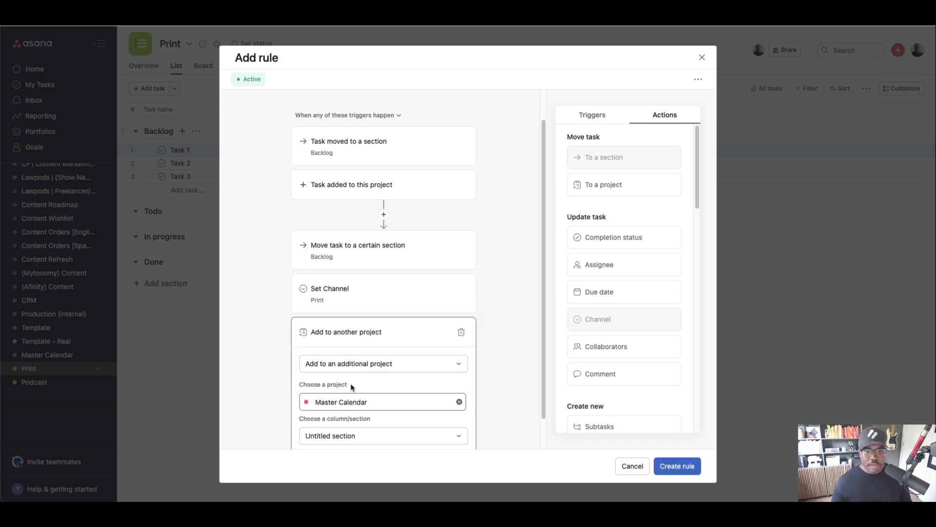
- Choose Print as the Master Calendar section for the rule's project action and create the rule
{"action": "scroll", "coordinate": [366, 404], "scroll_direction": "down", "scroll_amount": 1}
{"action": "left_click", "coordinate": [367, 405]}
{"action": "left_click", "coordinate": [366, 458]}
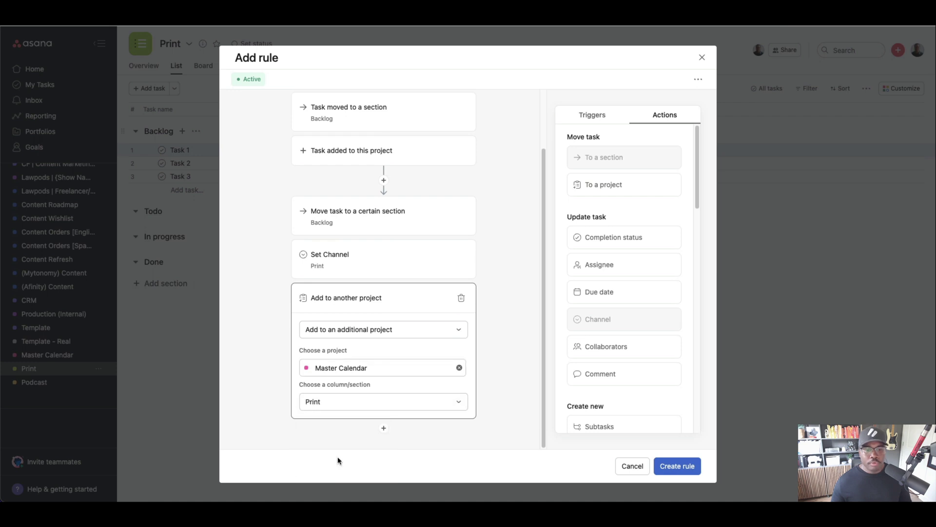
{"action": "scroll", "coordinate": [383, 335], "scroll_direction": "up", "scroll_amount": 3}
{"action": "left_click", "coordinate": [664, 465]}
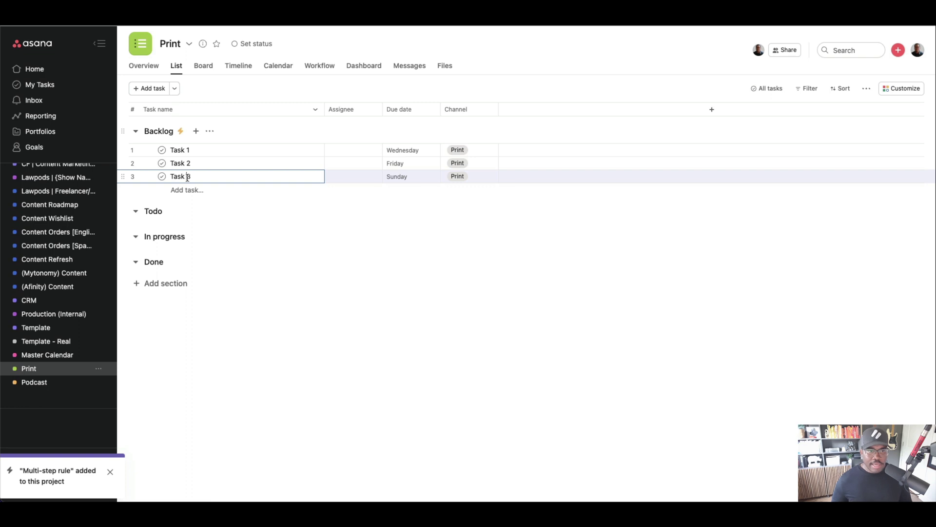
- Add a task named Task 4 below Task 3 in the Backlog section and open its details
{"action": "key", "text": "Return"}
{"action": "type", "text": "Task "}
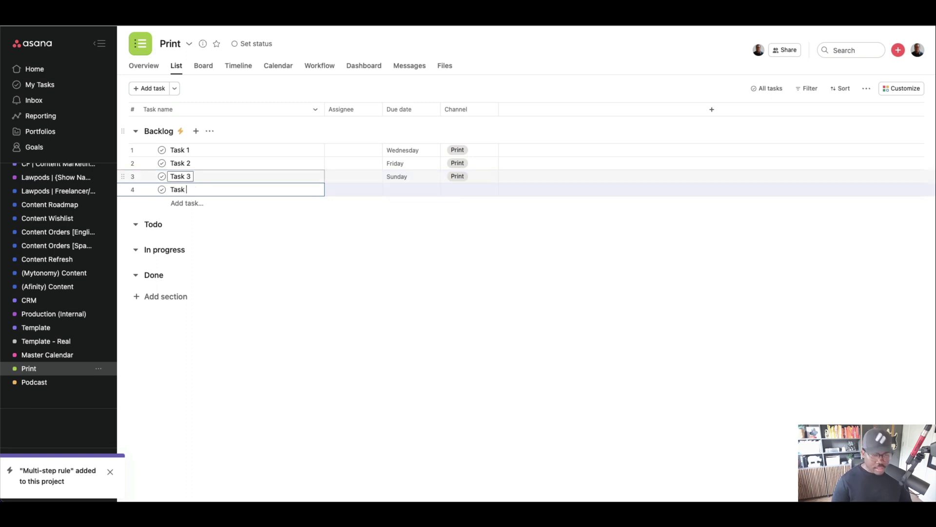
{"action": "type", "text": "4"}
{"action": "left_click", "coordinate": [318, 190]}
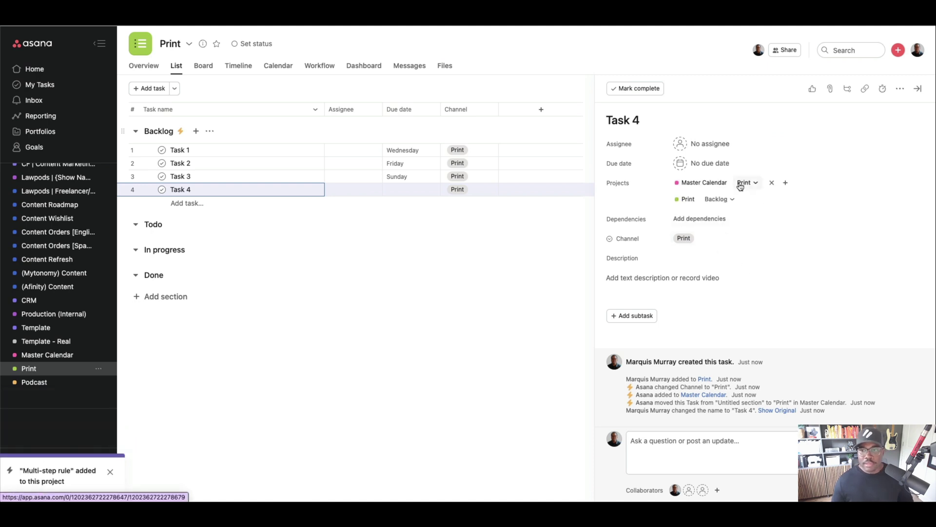
- Look for Task 4 in the Master Calendar project, first in its calendar and then in its list view
{"action": "left_click", "coordinate": [70, 360]}
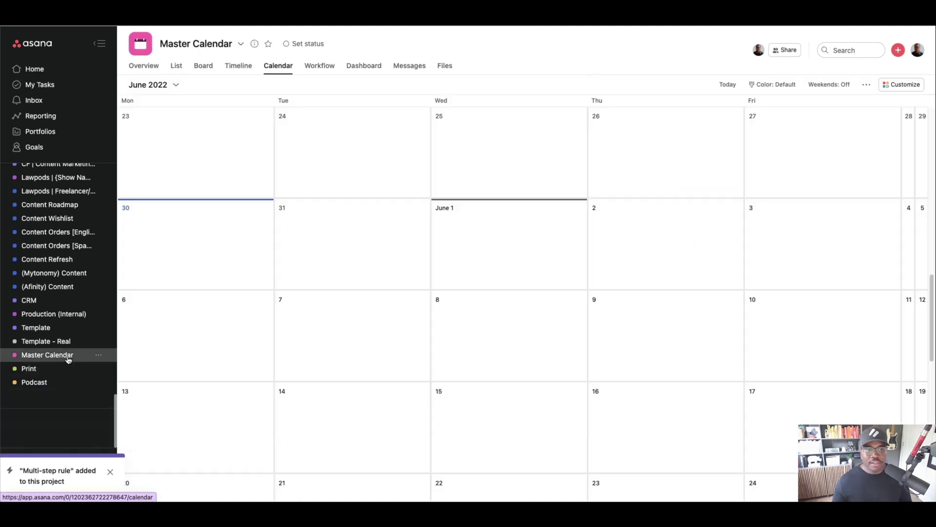
{"action": "scroll", "coordinate": [330, 262], "scroll_direction": "down", "scroll_amount": 7}
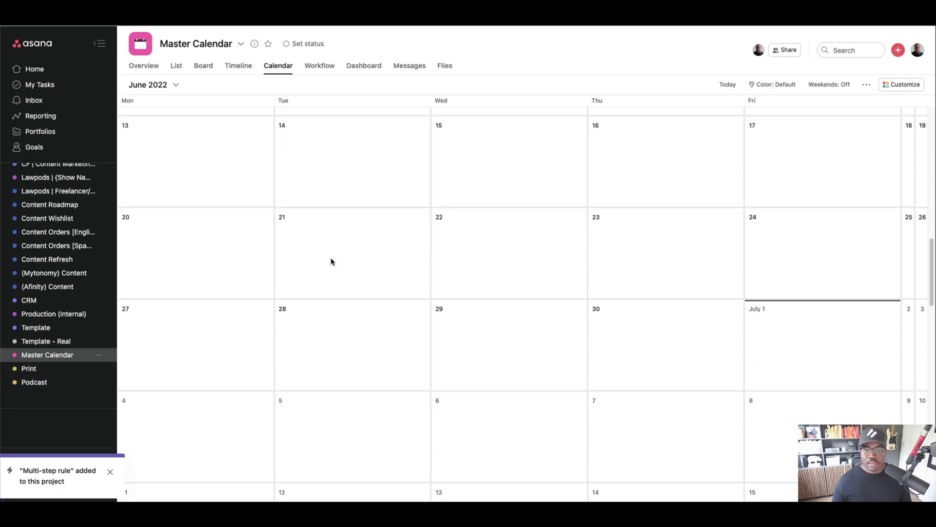
{"action": "scroll", "coordinate": [331, 262], "scroll_direction": "up", "scroll_amount": 14}
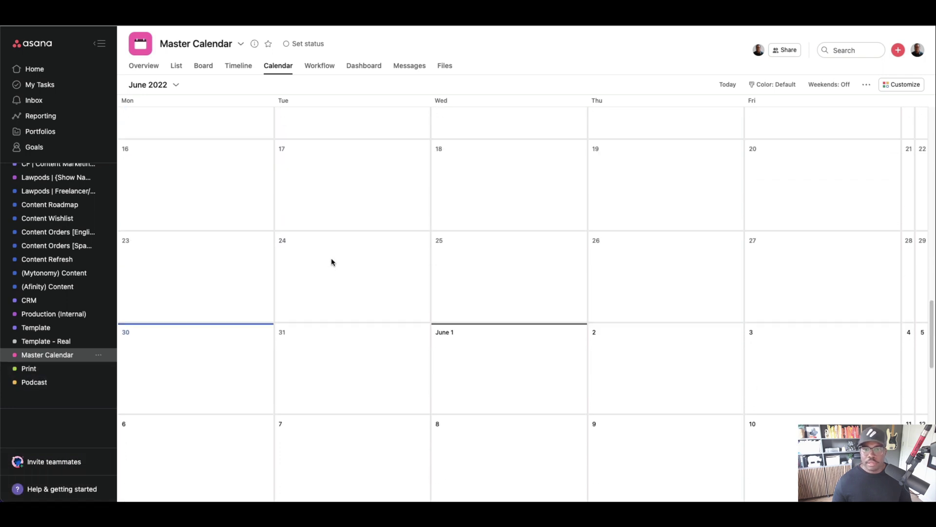
{"action": "scroll", "coordinate": [331, 265], "scroll_direction": "down", "scroll_amount": 7}
{"action": "left_click", "coordinate": [724, 87]}
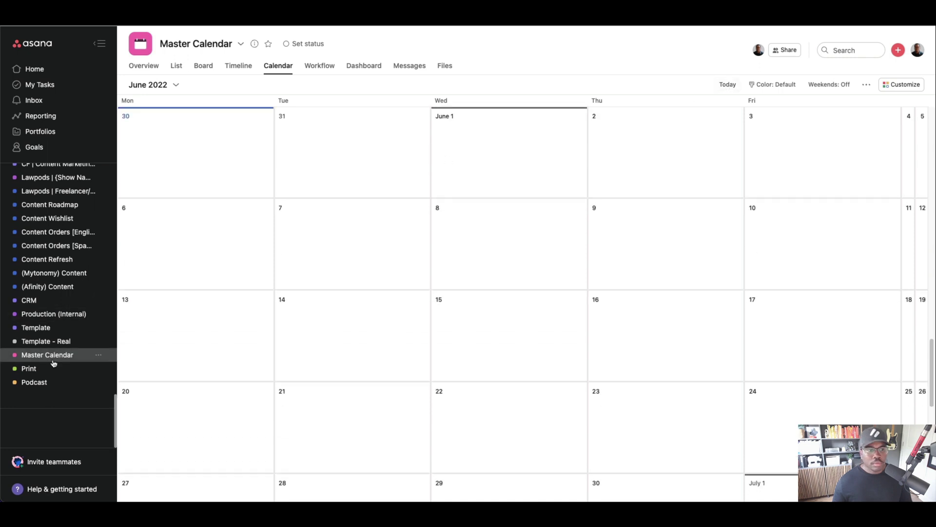
{"action": "left_click", "coordinate": [177, 66]}
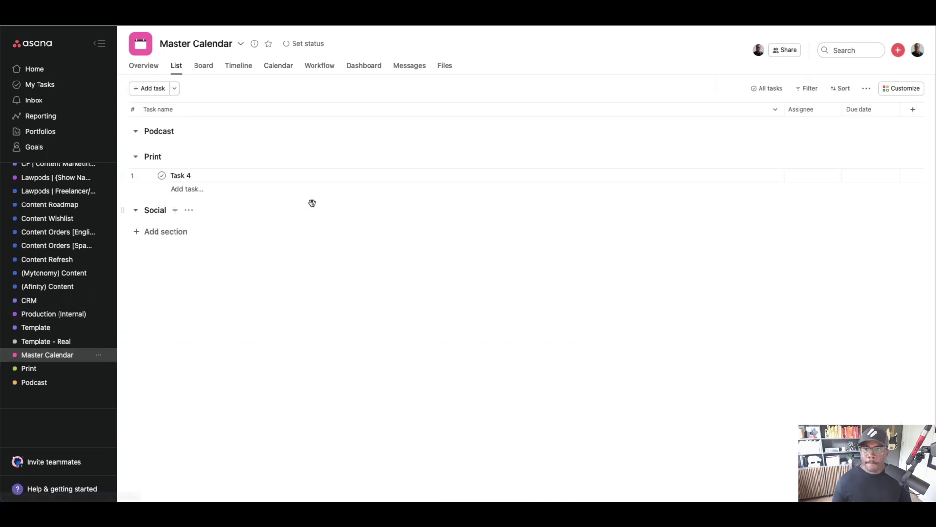
- Set Task 4's due date in the Print project to 06/08/22 and reopen the Master Calendar
{"action": "left_click", "coordinate": [35, 373]}
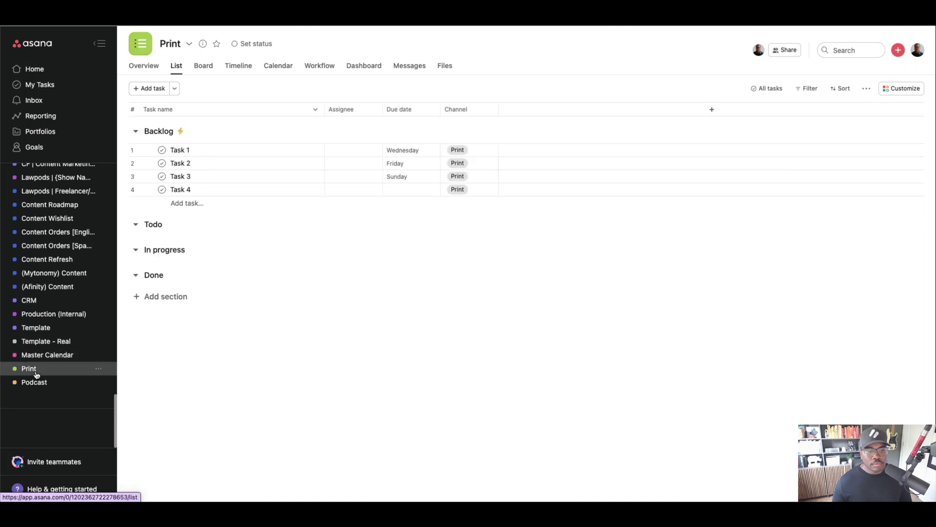
{"action": "left_click", "coordinate": [397, 190]}
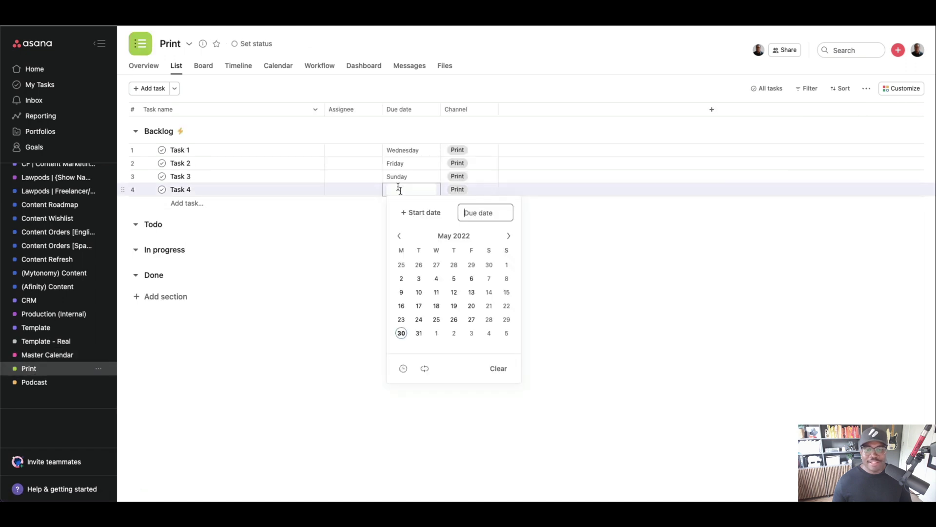
{"action": "left_click", "coordinate": [508, 236]}
{"action": "left_click", "coordinate": [436, 279]}
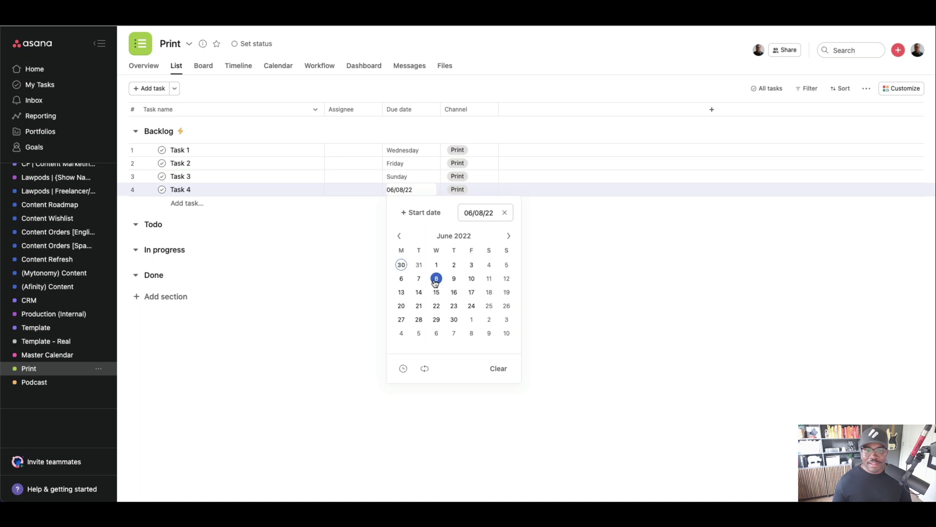
{"action": "left_click", "coordinate": [40, 355]}
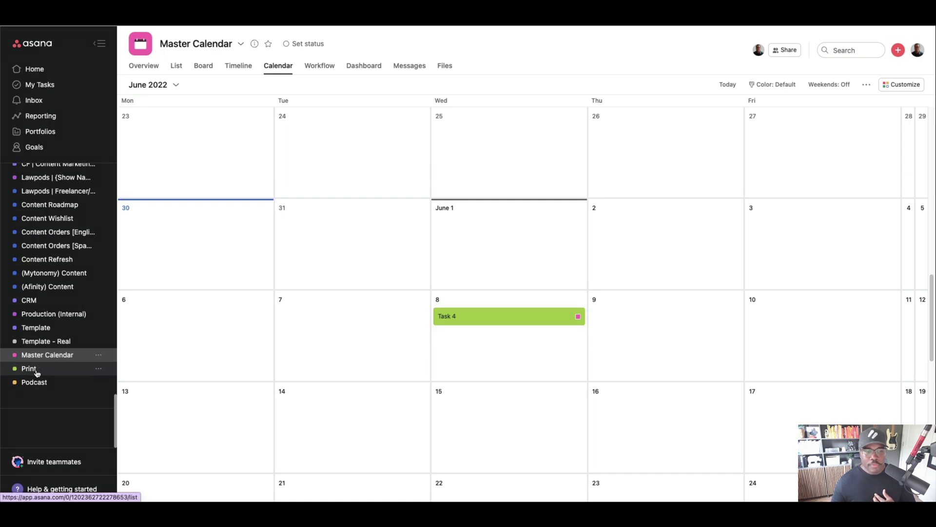
- Check the calendar's color options and add the existing Channel field from the field library to the Master Calendar
{"action": "left_click", "coordinate": [768, 86]}
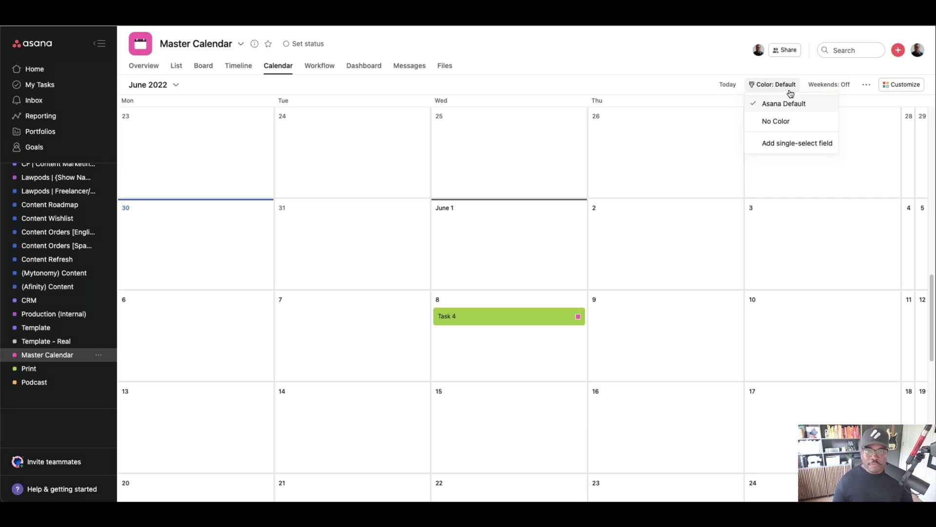
{"action": "left_click", "coordinate": [638, 73]}
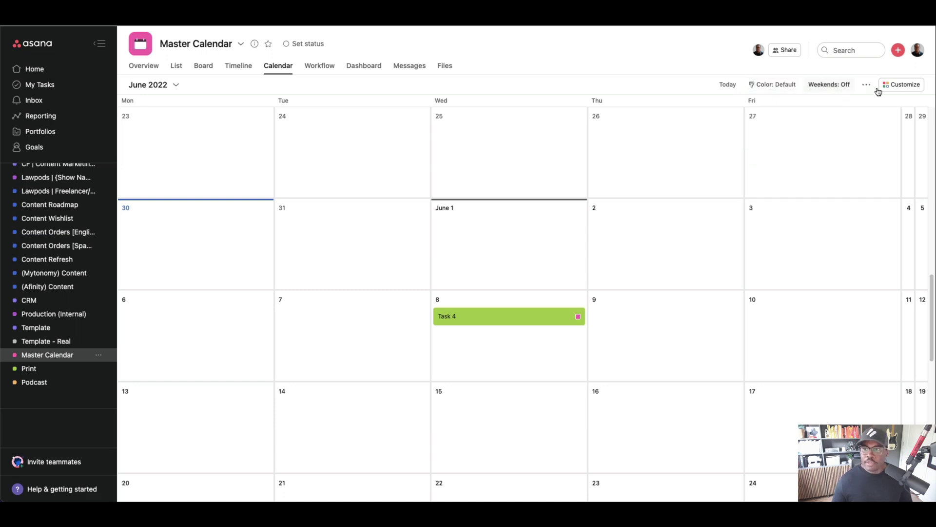
{"action": "left_click", "coordinate": [902, 85]}
{"action": "left_click", "coordinate": [838, 184]}
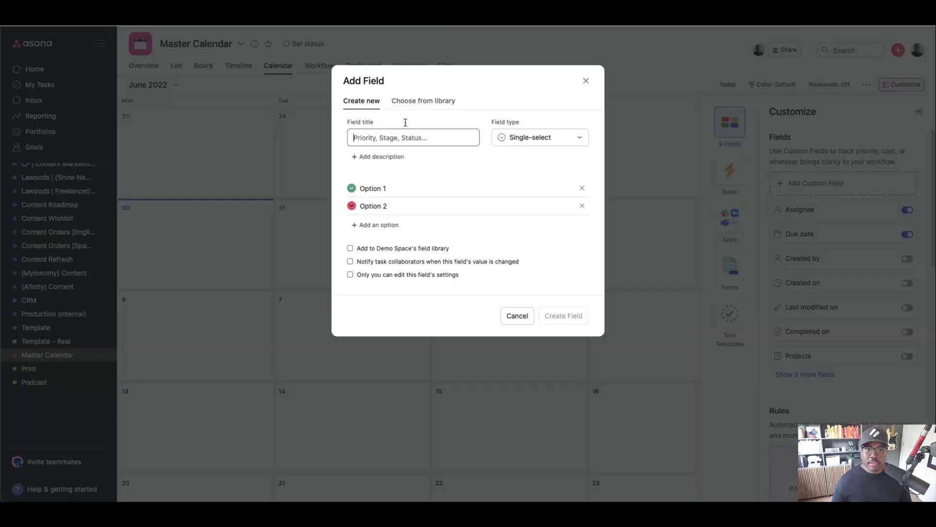
{"action": "left_click", "coordinate": [422, 101]}
{"action": "type", "text": "cha"}
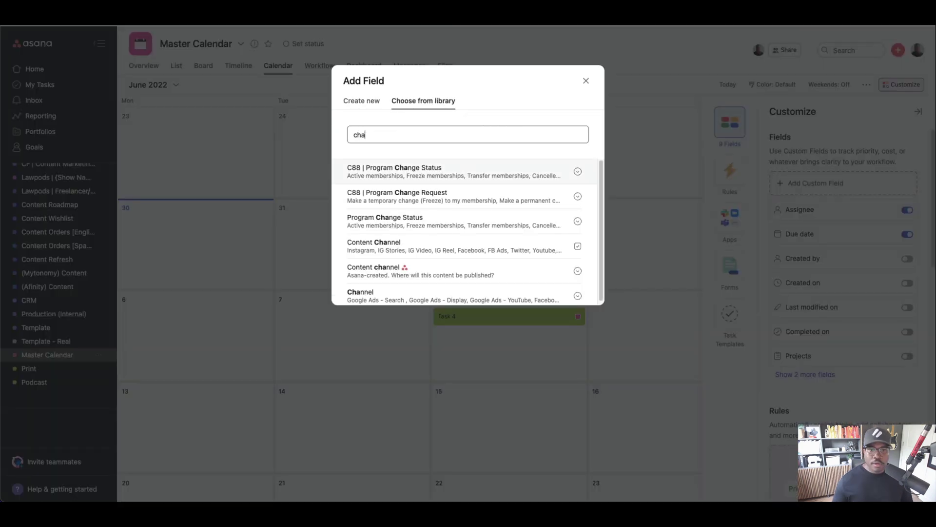
{"action": "left_click", "coordinate": [406, 296]}
{"action": "left_click", "coordinate": [921, 116]}
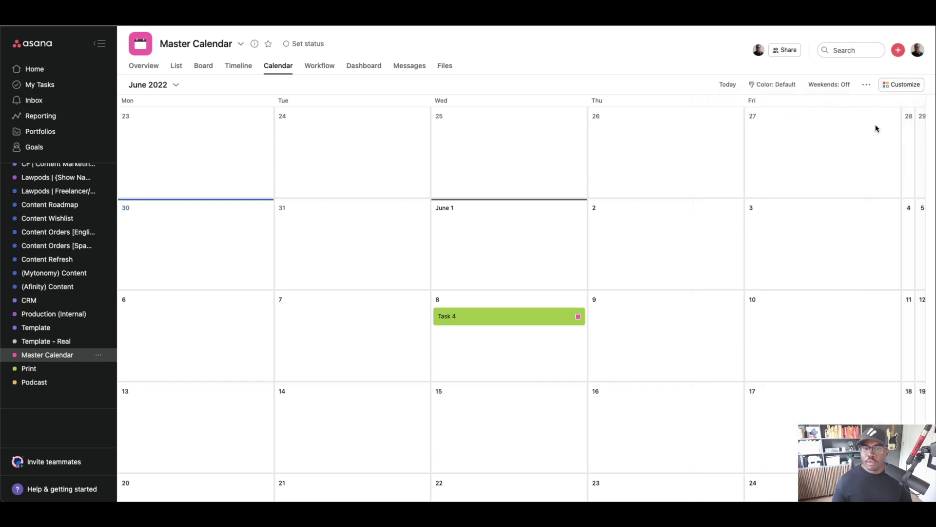
- Check the Channel in Task 4's details and color the Master Calendar by Channel
{"action": "left_click", "coordinate": [528, 317]}
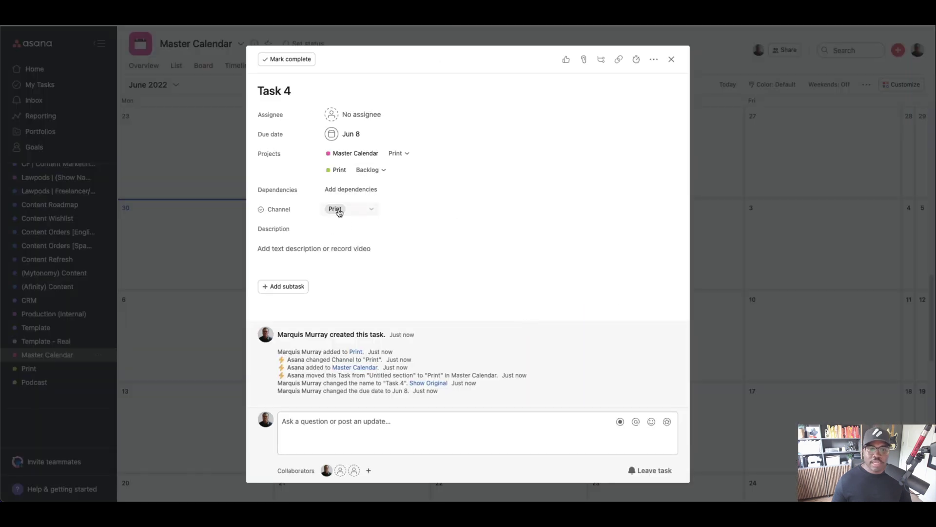
{"action": "left_click", "coordinate": [672, 59]}
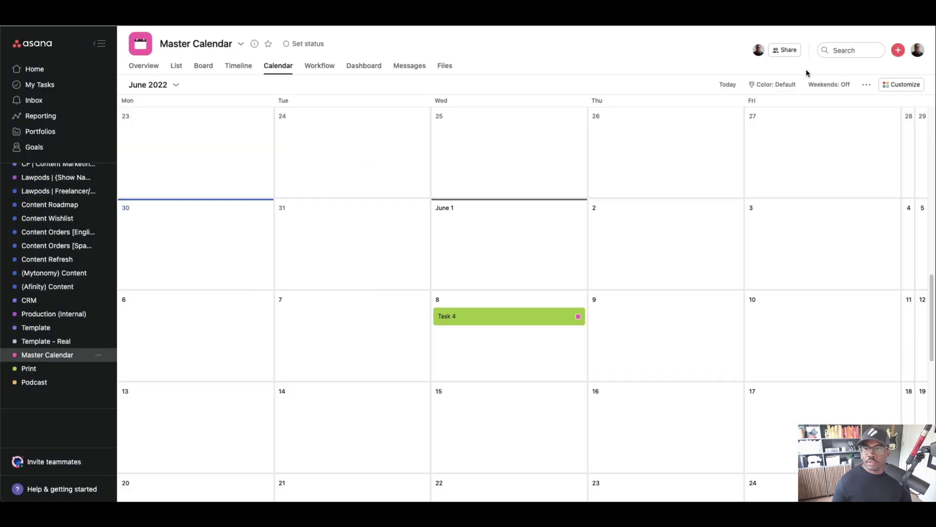
{"action": "left_click", "coordinate": [780, 85]}
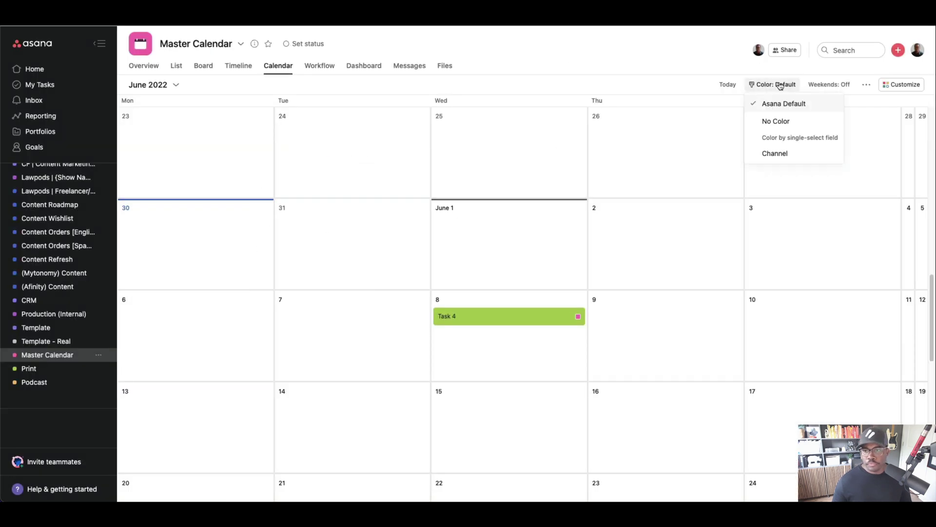
{"action": "left_click", "coordinate": [774, 154]}
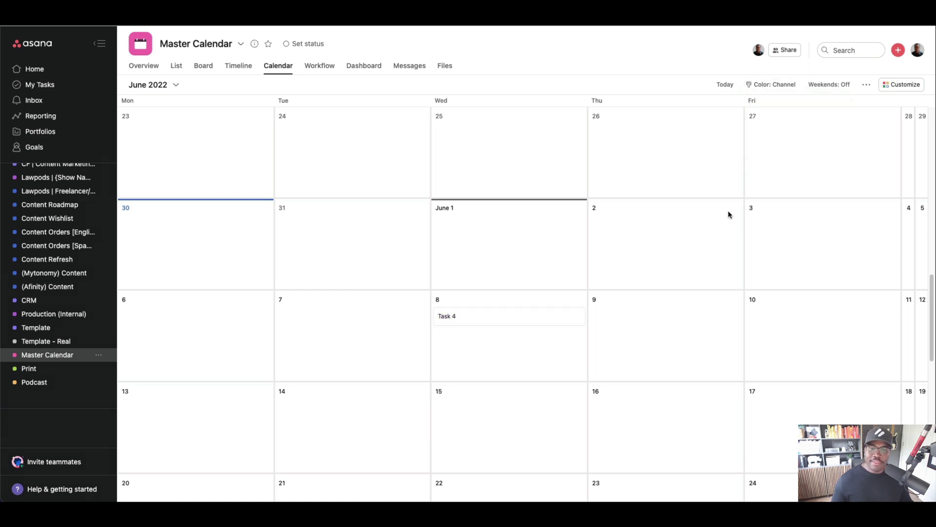
- Look at the Print project, try coloring the Master Calendar by Channel again, and restore the Asana Default colors
{"action": "left_click", "coordinate": [57, 369]}
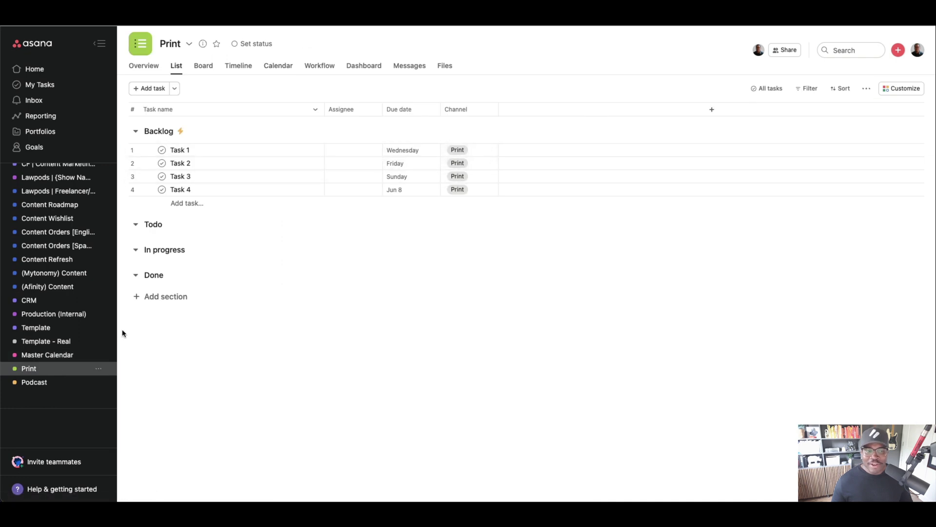
{"action": "left_click", "coordinate": [73, 355]}
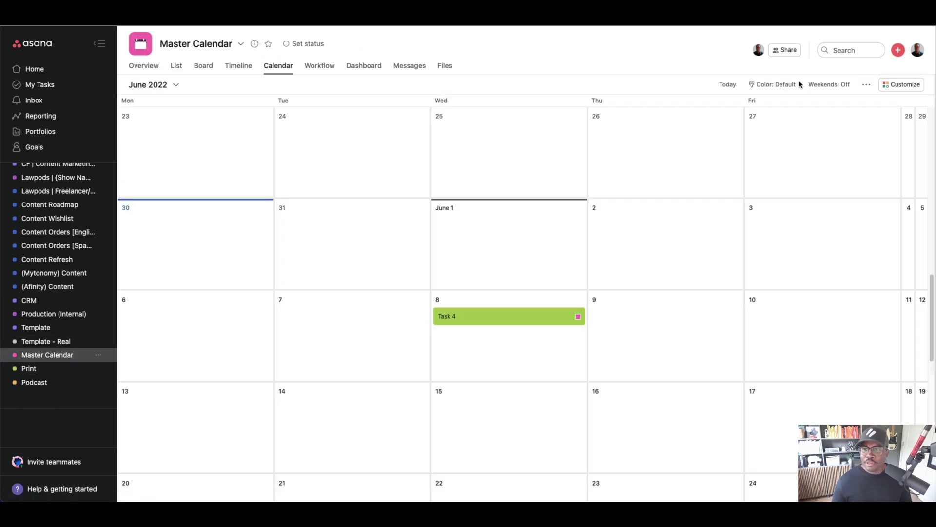
{"action": "left_click", "coordinate": [774, 84]}
{"action": "left_click", "coordinate": [780, 154]}
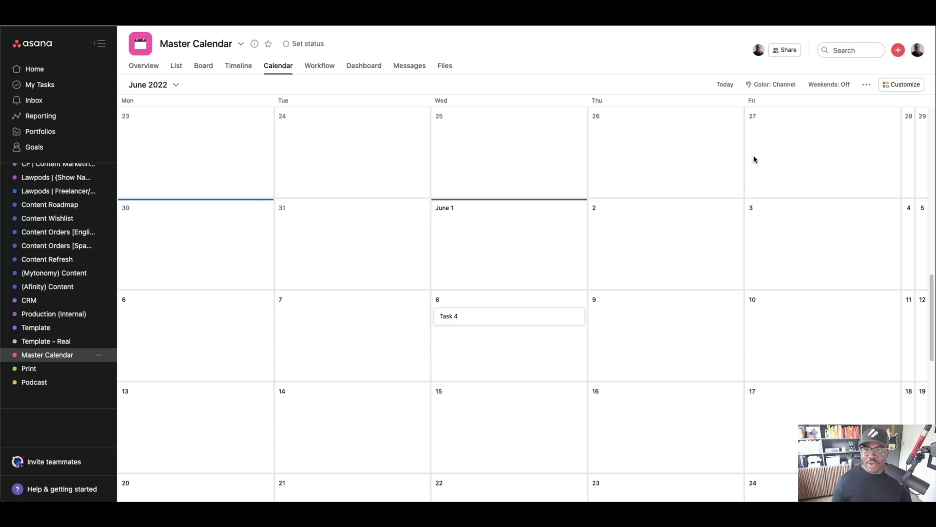
{"action": "left_click", "coordinate": [773, 85]}
{"action": "left_click", "coordinate": [782, 104]}
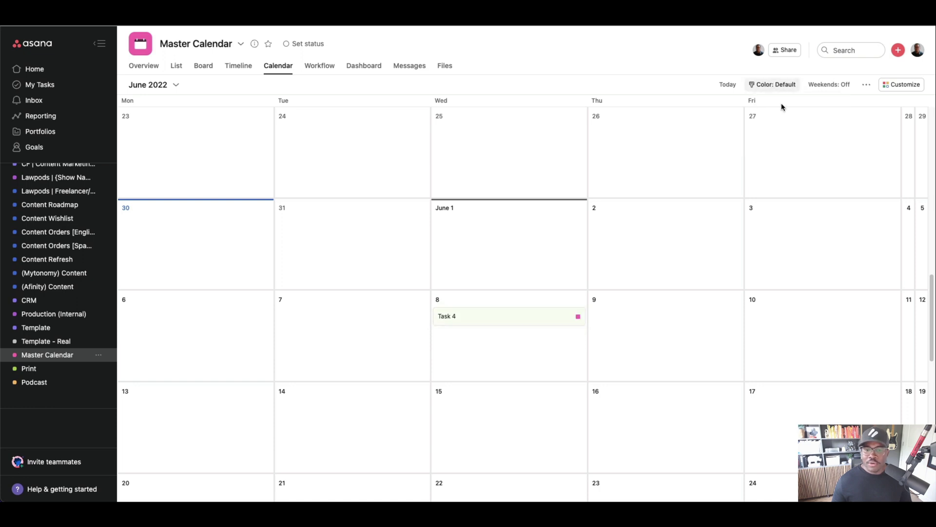
- Open the Podcast project and add the sections Back log, To do, In progress and DOne to its list
{"action": "left_click", "coordinate": [70, 384]}
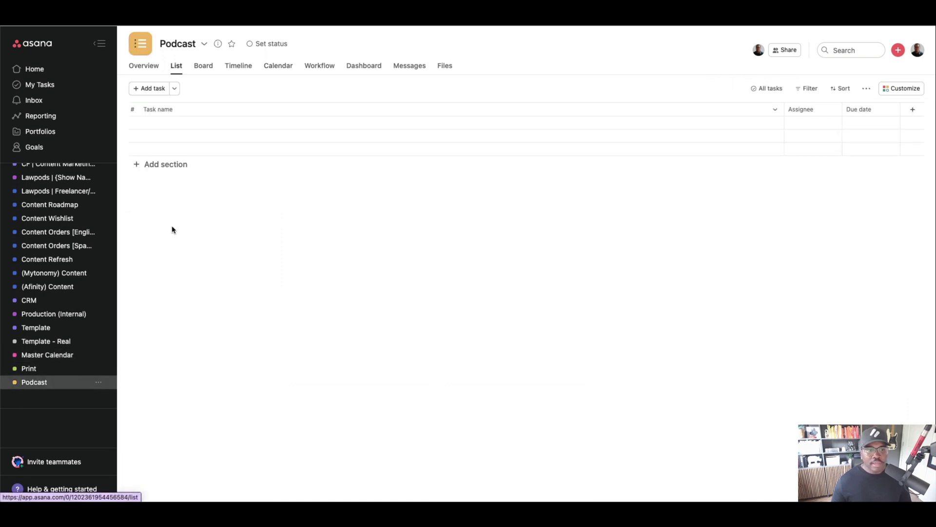
{"action": "left_click", "coordinate": [163, 166]}
{"action": "type", "text": "Back log"}
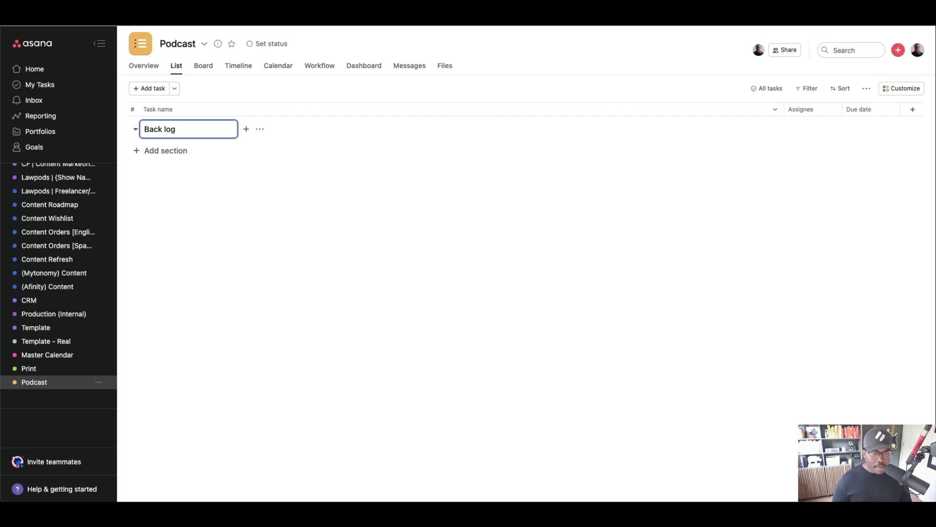
{"action": "key", "text": "Return"}
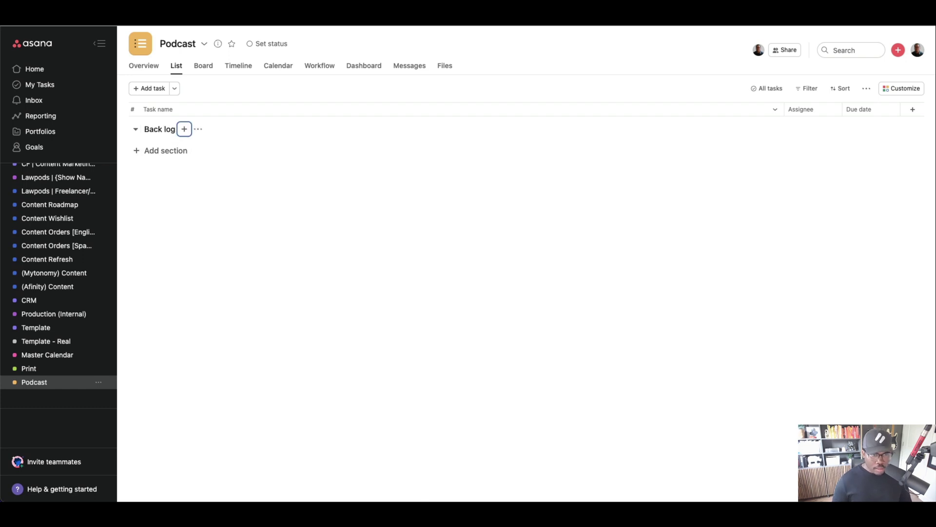
{"action": "left_click", "coordinate": [164, 151]}
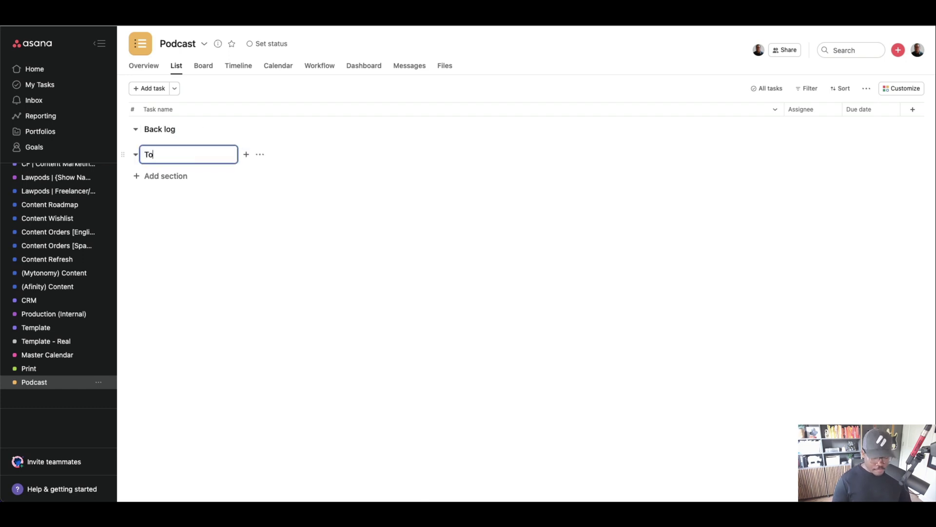
{"action": "key", "text": "Return"}
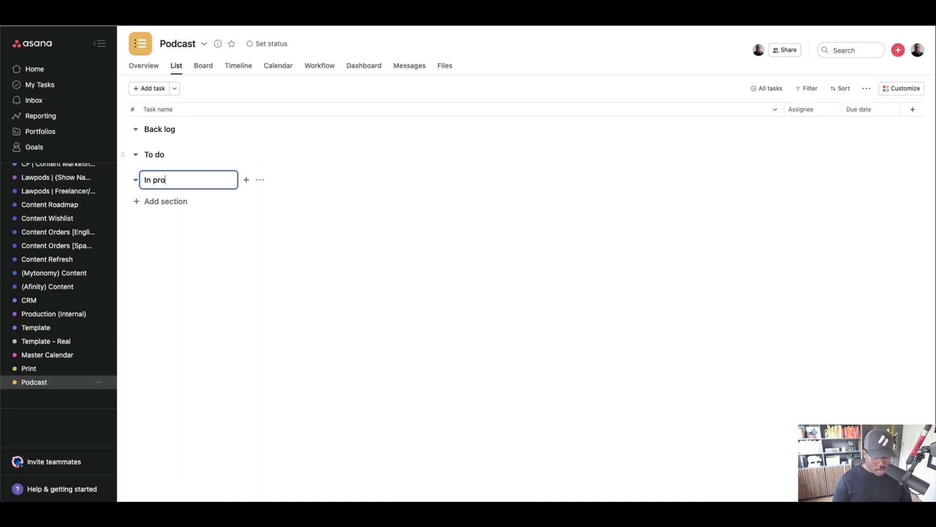
{"action": "type", "text": "In progress"}
{"action": "key", "text": "Return"}
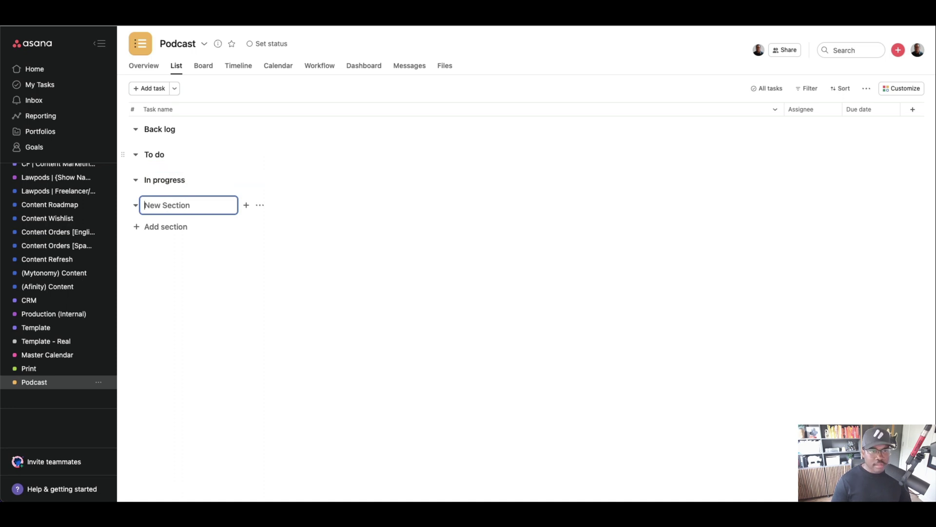
- Add Task 1 and Task 2 under the Back log section of the Podcast project
{"action": "left_click", "coordinate": [165, 129]}
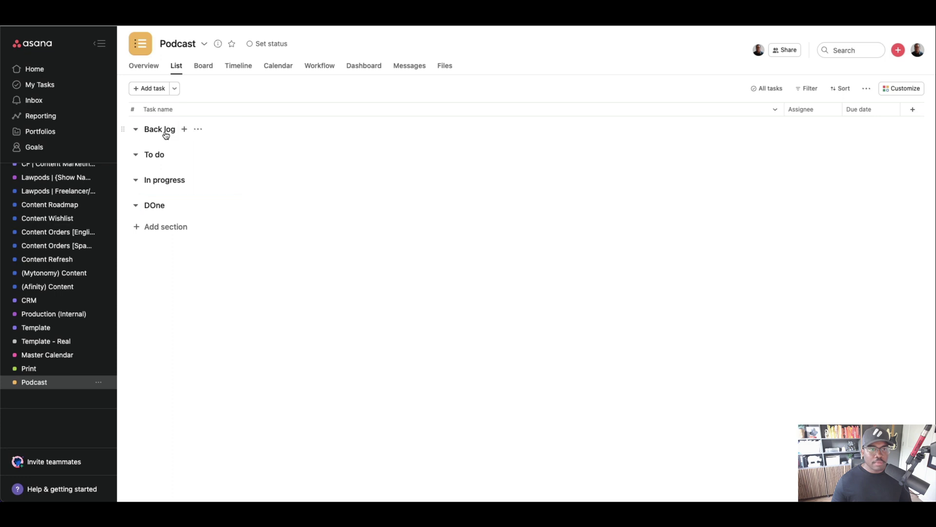
{"action": "key", "text": "Return"}
{"action": "type", "text": "Task 1"}
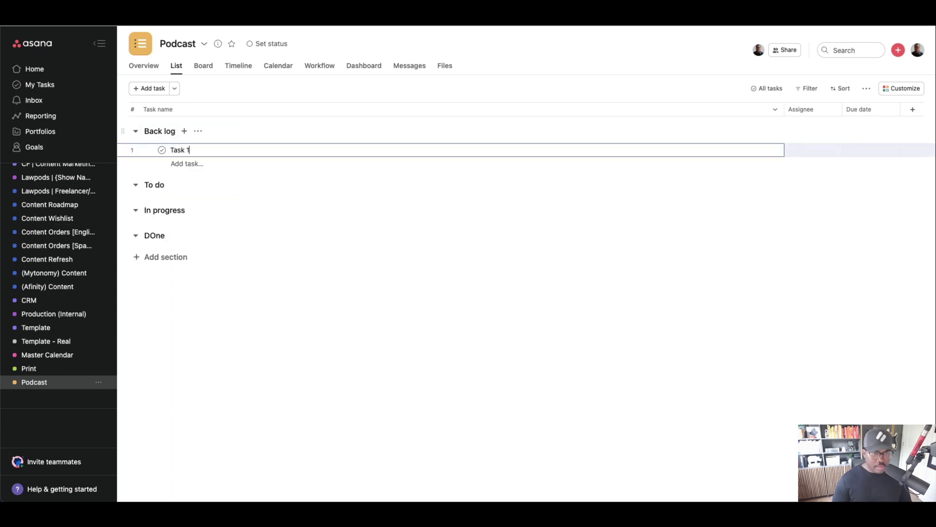
{"action": "key", "text": "Return"}
{"action": "key", "text": "Escape"}
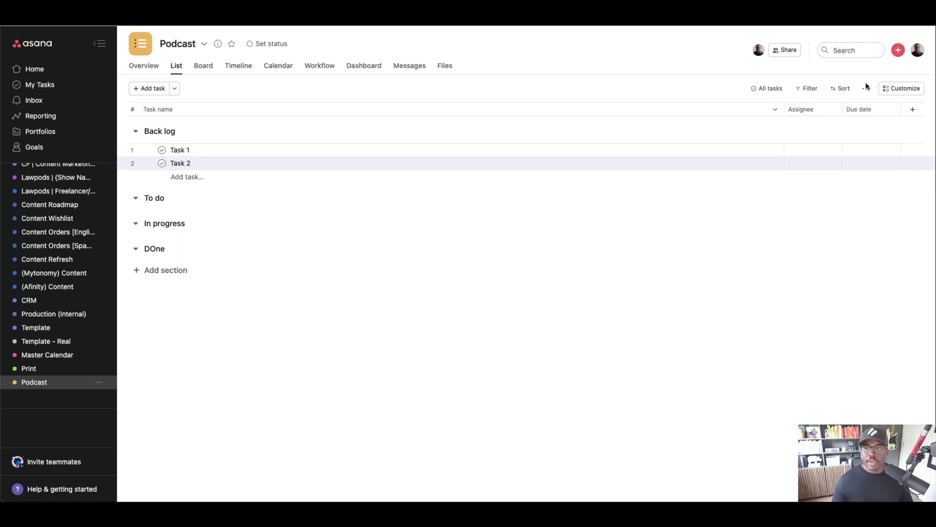
- Add the existing Channel custom field from the field library to the Podcast project
{"action": "left_click", "coordinate": [895, 98]}
{"action": "left_click", "coordinate": [820, 193]}
{"action": "left_click", "coordinate": [444, 100]}
{"action": "type", "text": "chan"}
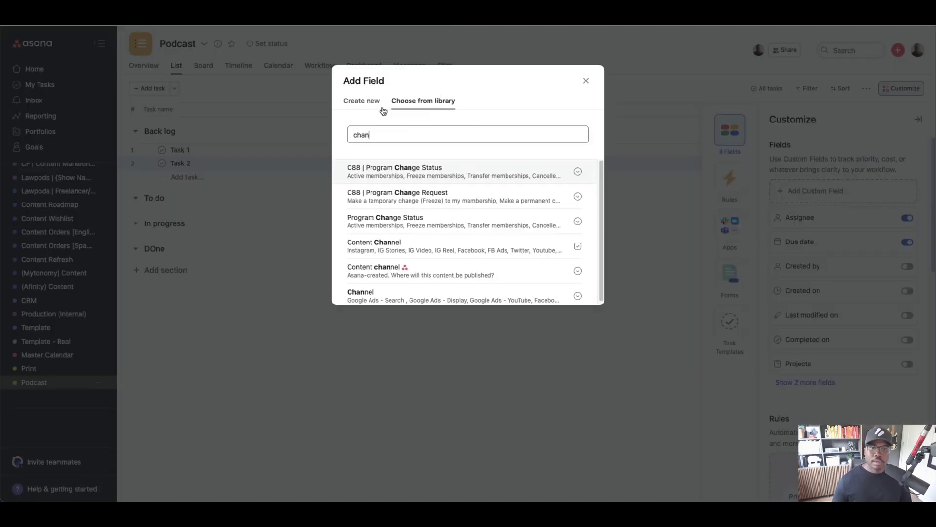
{"action": "left_click", "coordinate": [394, 296]}
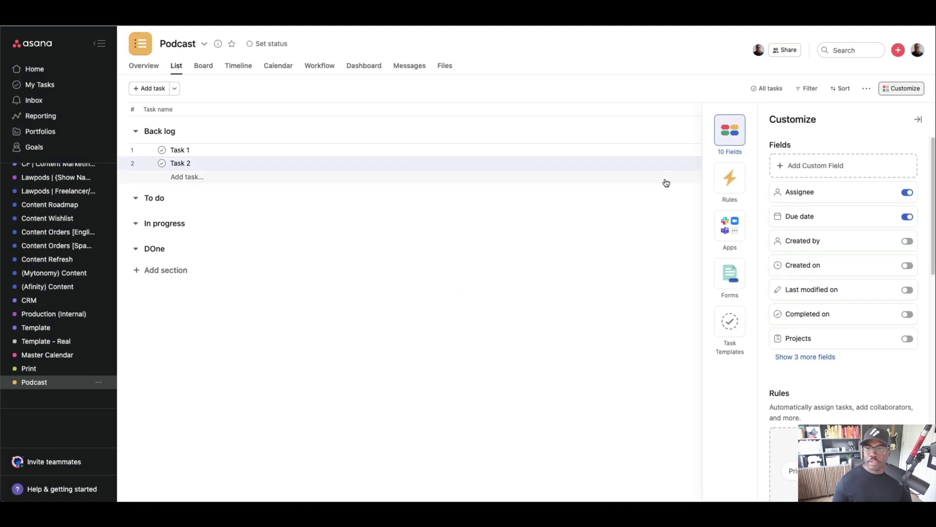
{"action": "left_click", "coordinate": [919, 121]}
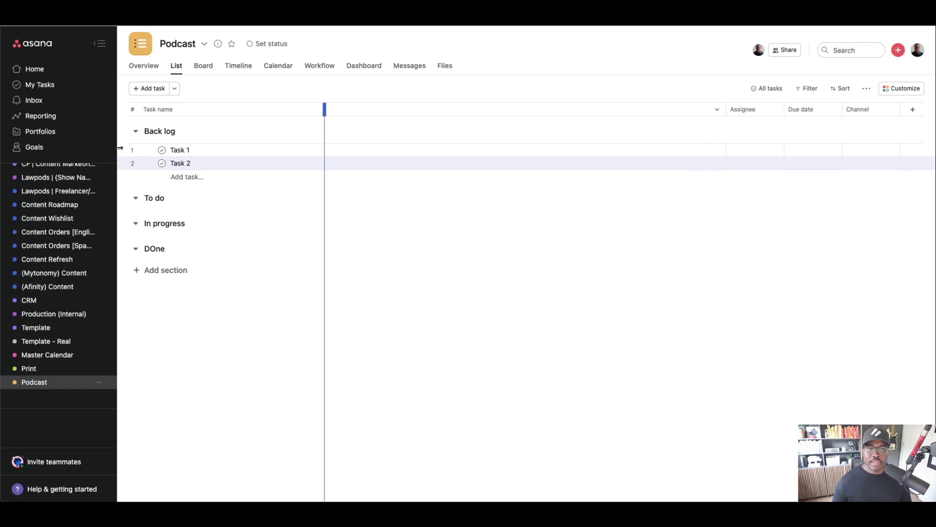
- Set the due dates to June 13, 2022 for Task 1 and June 16, 2022 for Task 2
{"action": "left_click", "coordinate": [398, 150]}
{"action": "left_click", "coordinate": [508, 198]}
{"action": "left_click", "coordinate": [401, 252]}
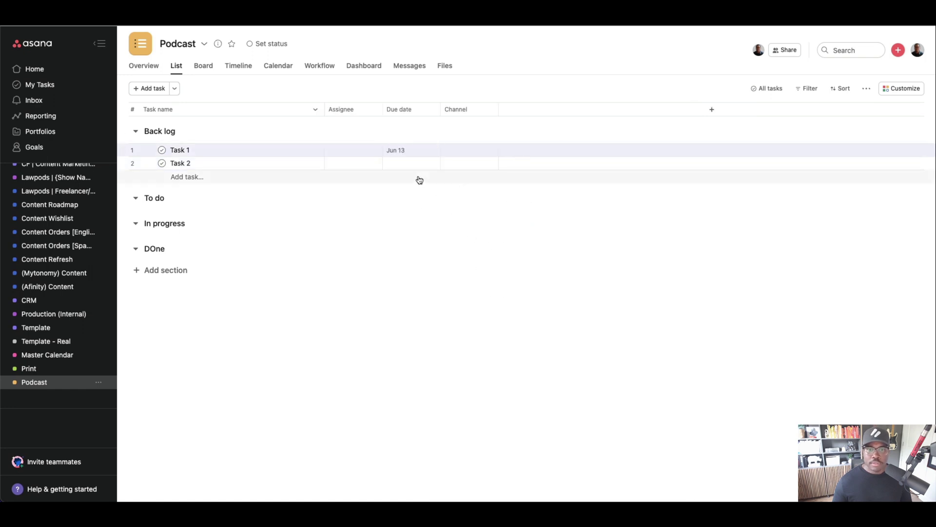
{"action": "left_click", "coordinate": [412, 163]}
{"action": "left_click", "coordinate": [507, 211]}
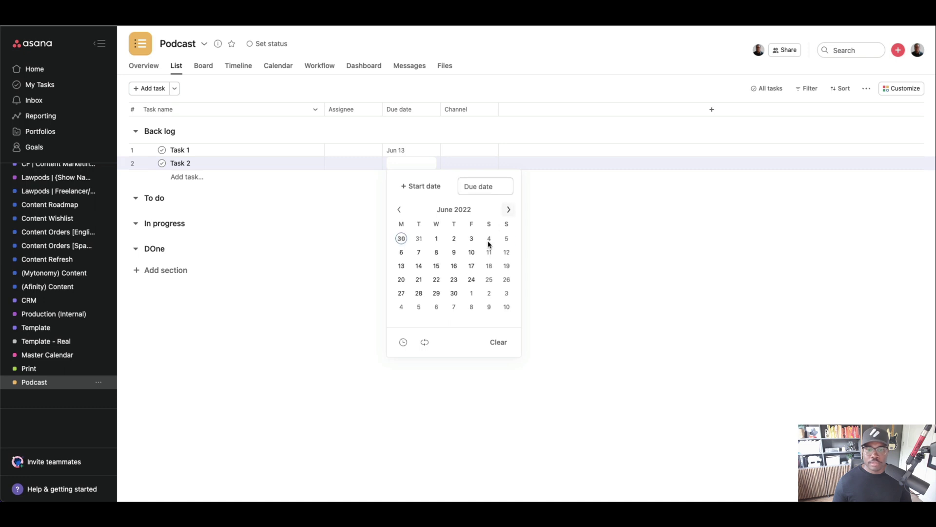
{"action": "left_click", "coordinate": [453, 266]}
{"action": "left_click", "coordinate": [328, 297]}
- Select Task 1 and Task 2 together and set their Channel to Podcast
{"action": "left_click", "coordinate": [179, 150]}
{"action": "left_click", "coordinate": [184, 163], "text": "shift"}
{"action": "left_click", "coordinate": [456, 150]}
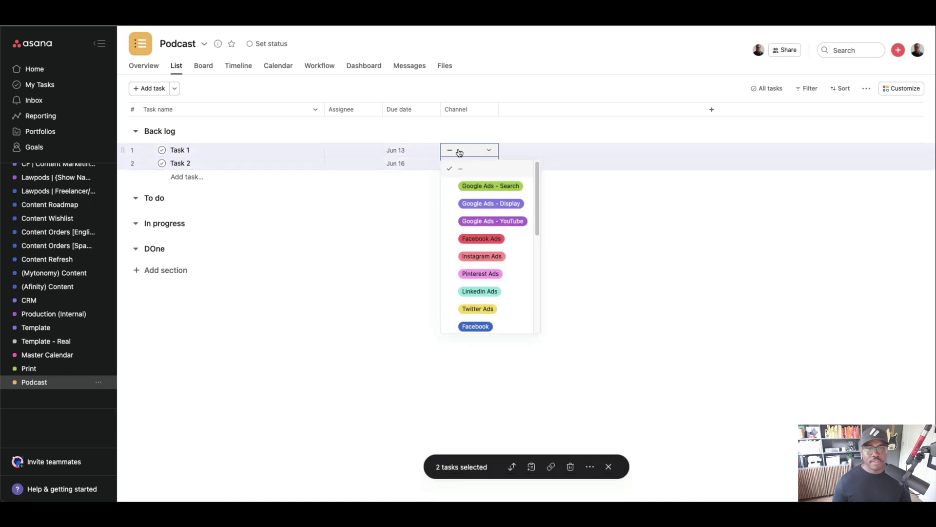
{"action": "scroll", "coordinate": [503, 253], "scroll_direction": "down", "scroll_amount": 5}
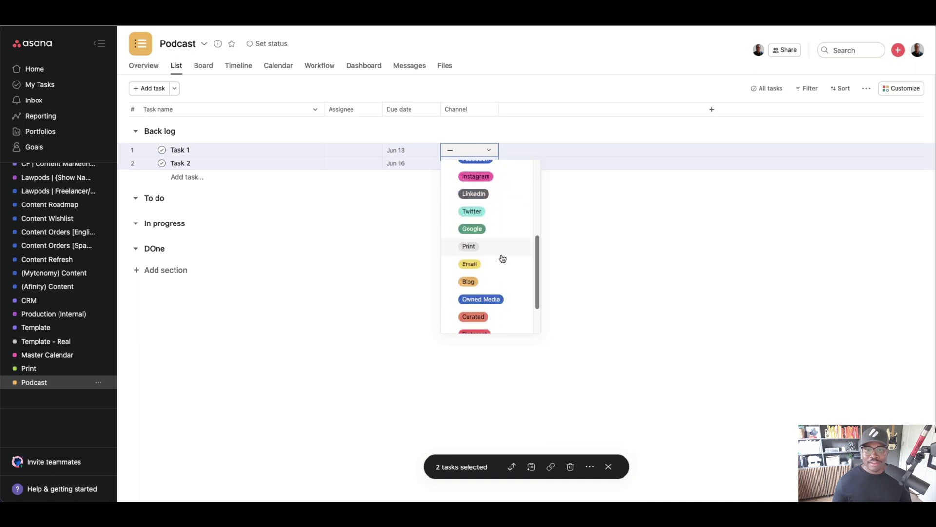
{"action": "scroll", "coordinate": [495, 253], "scroll_direction": "down", "scroll_amount": 3}
{"action": "left_click", "coordinate": [475, 299]}
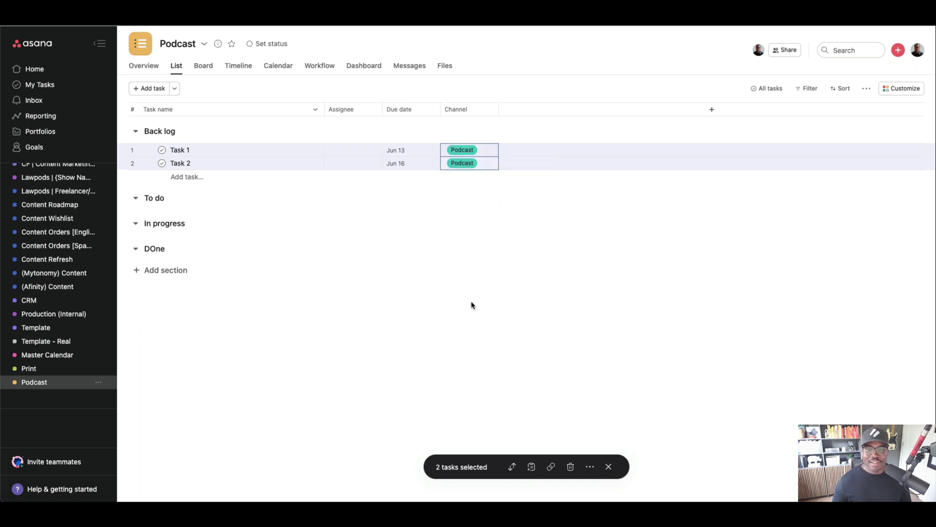
- Start a rule from the Back log section, replace its trigger with "Task added to this project" and name it "Podcast submissions"
{"action": "left_click", "coordinate": [198, 131]}
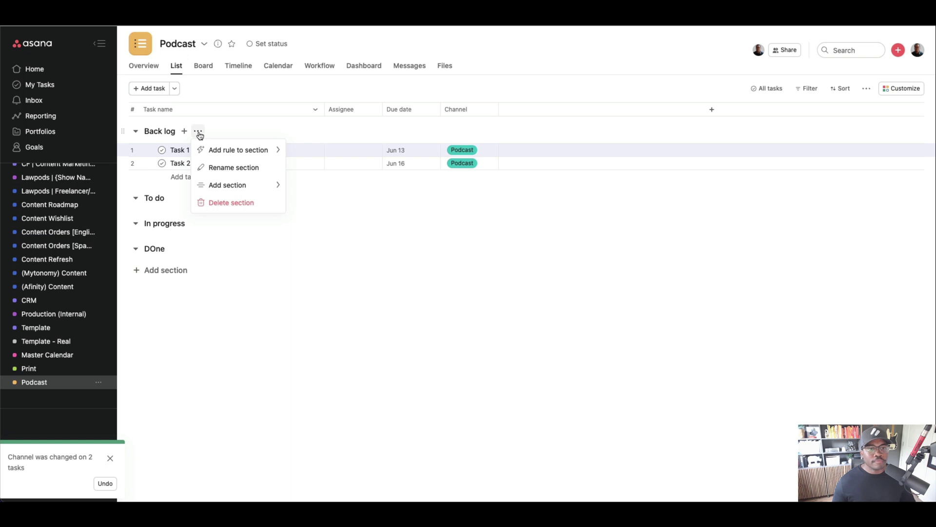
{"action": "mouse_move", "coordinate": [259, 156]}
{"action": "left_click", "coordinate": [335, 220]}
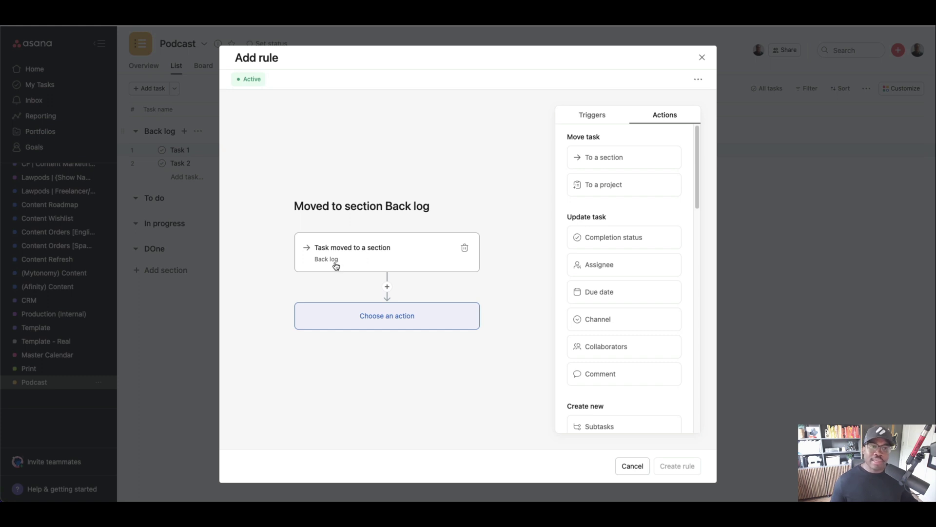
{"action": "left_click", "coordinate": [466, 249]}
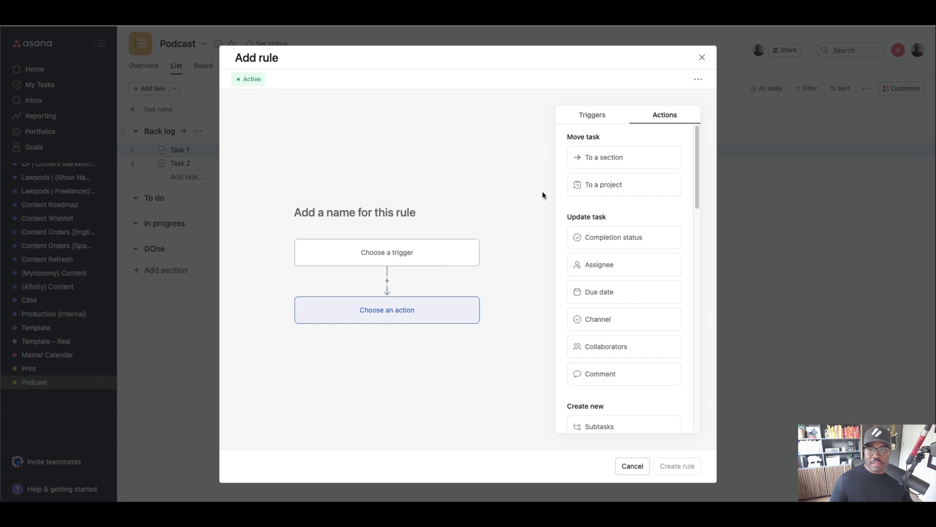
{"action": "left_click", "coordinate": [592, 115]}
{"action": "left_click", "coordinate": [611, 190]}
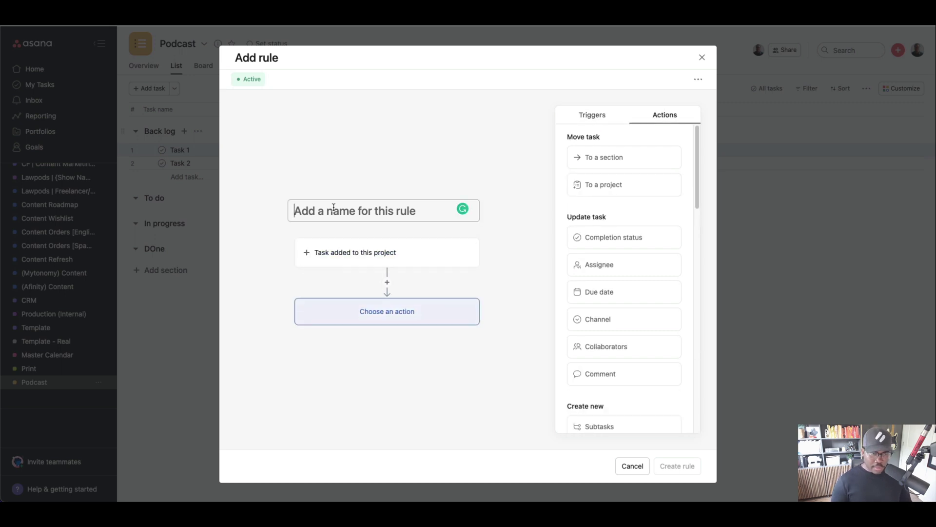
{"action": "type", "text": "Podcas"}
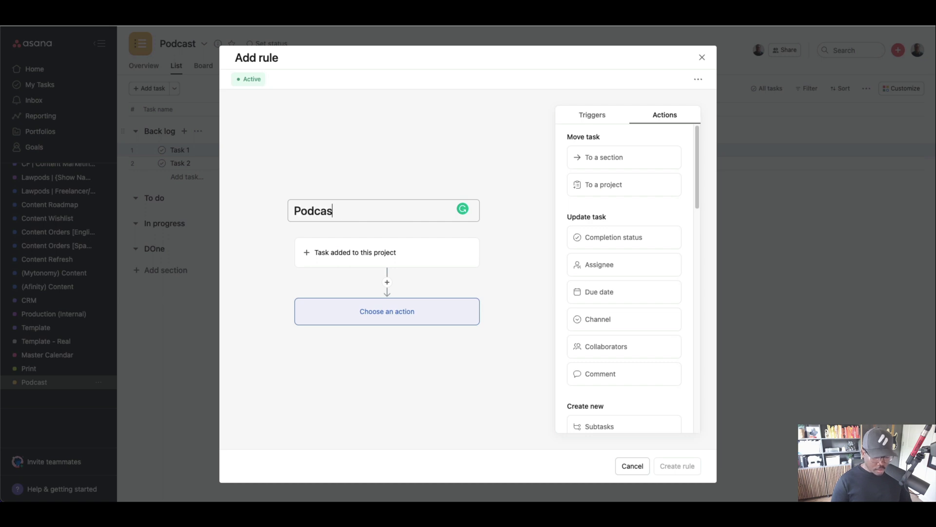
{"action": "type", "text": "t submissions"}
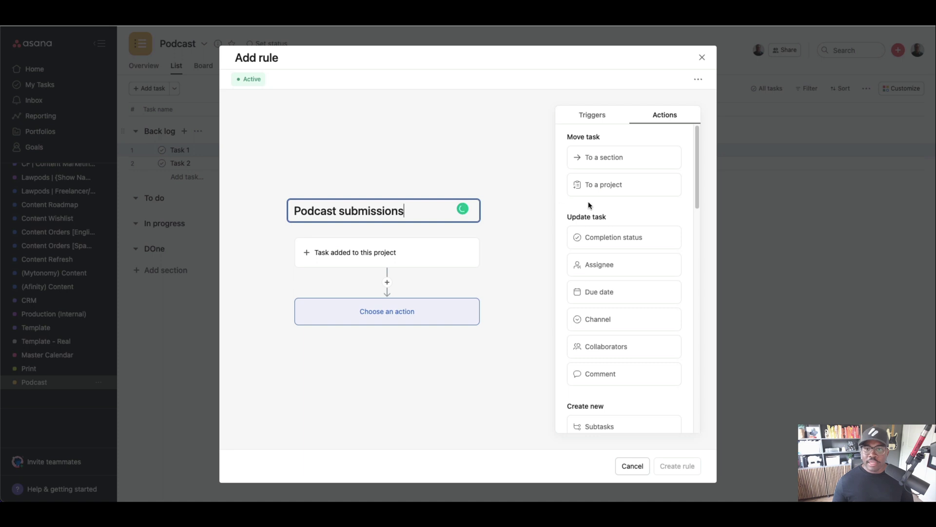
- Give the Podcast submissions rule an action that sets the Channel to Podcast
{"action": "left_click", "coordinate": [626, 320]}
{"action": "left_click", "coordinate": [378, 345]}
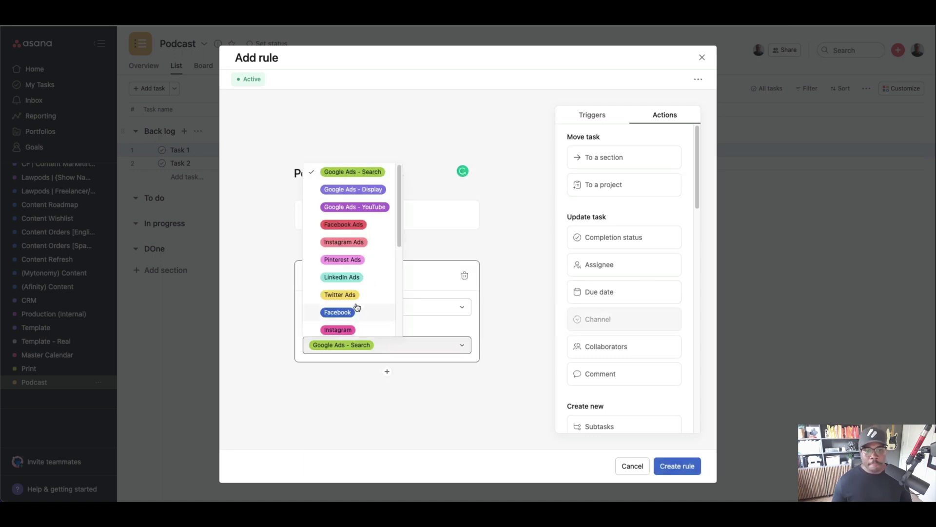
{"action": "scroll", "coordinate": [360, 302], "scroll_direction": "down", "scroll_amount": 3}
{"action": "left_click", "coordinate": [349, 327]}
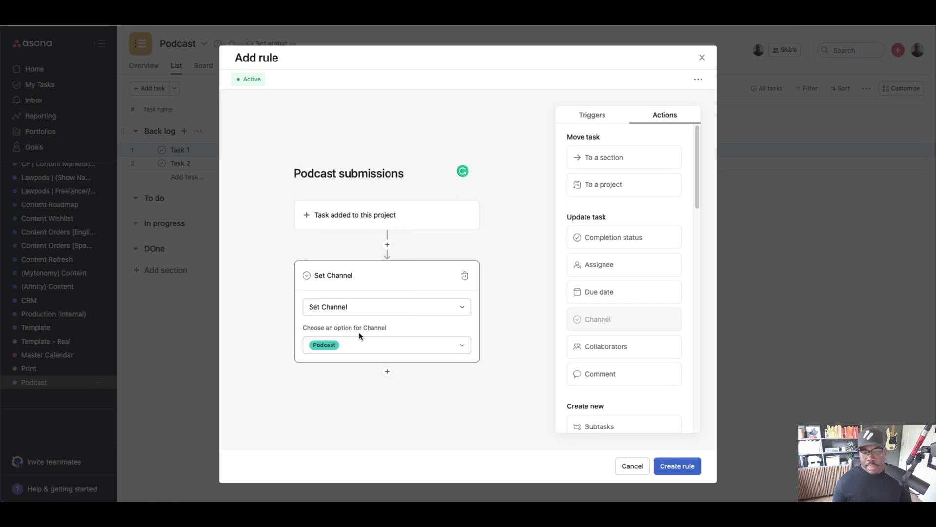
- Add a rule action that moves the task to the Back log section
{"action": "left_click", "coordinate": [608, 156]}
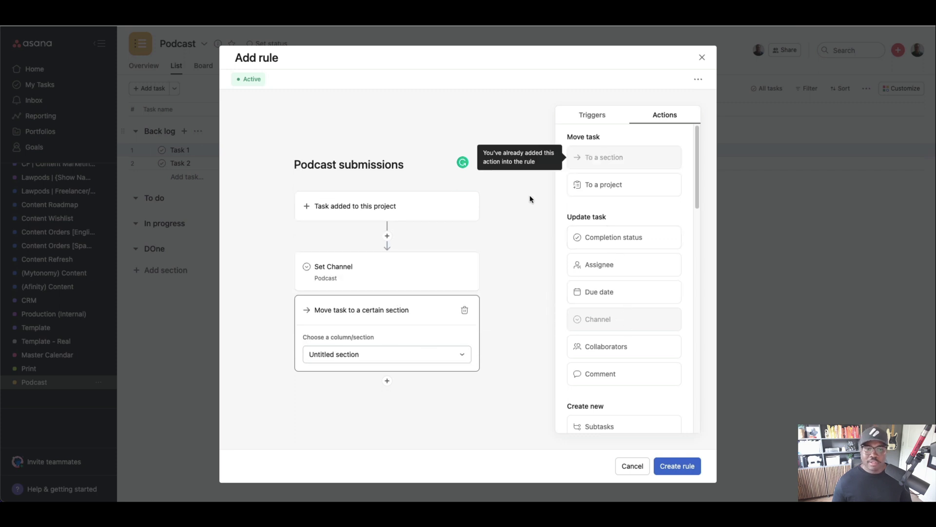
{"action": "left_click", "coordinate": [368, 360]}
{"action": "left_click", "coordinate": [362, 392]}
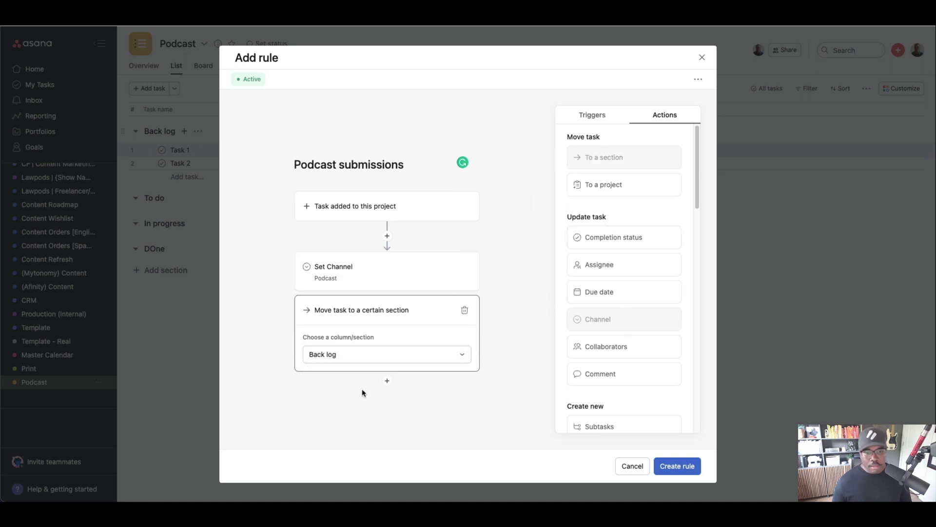
{"action": "scroll", "coordinate": [639, 276], "scroll_direction": "down", "scroll_amount": 1}
{"action": "scroll", "coordinate": [637, 241], "scroll_direction": "up", "scroll_amount": 1}
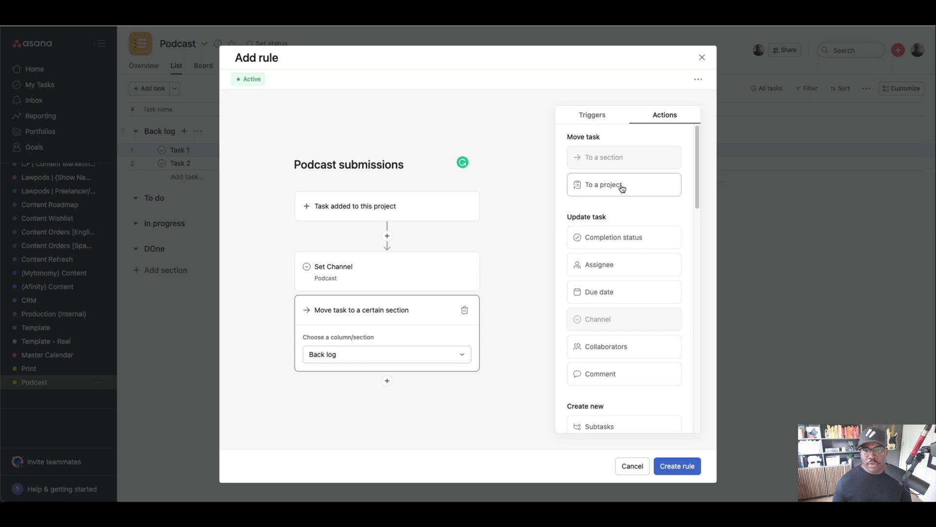
- Add a rule action that also adds the task to the Master Calendar project's Podcast section, and create the rule
{"action": "left_click", "coordinate": [620, 186]}
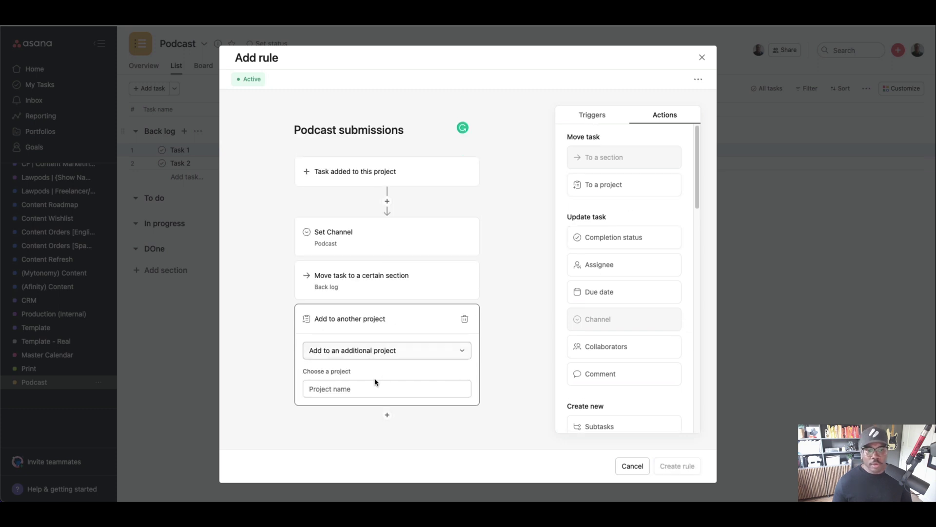
{"action": "left_click", "coordinate": [372, 393]}
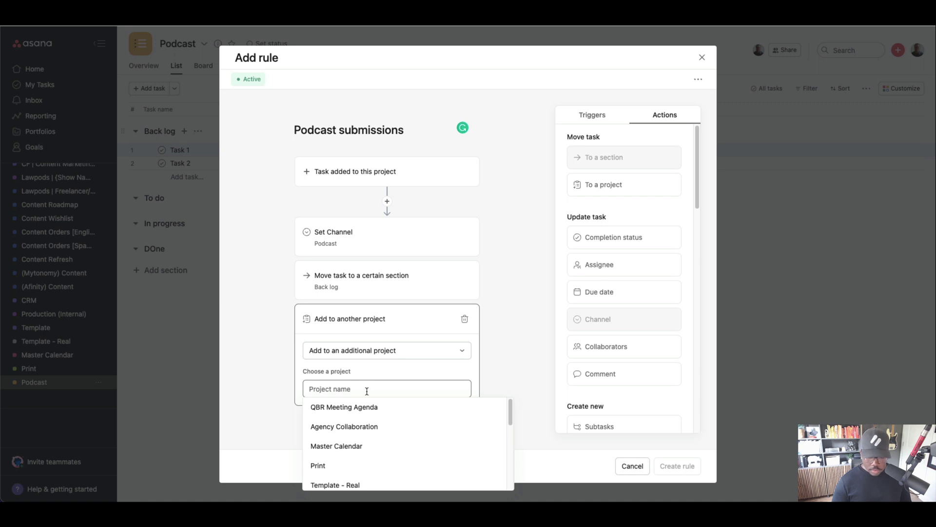
{"action": "type", "text": "podcast"}
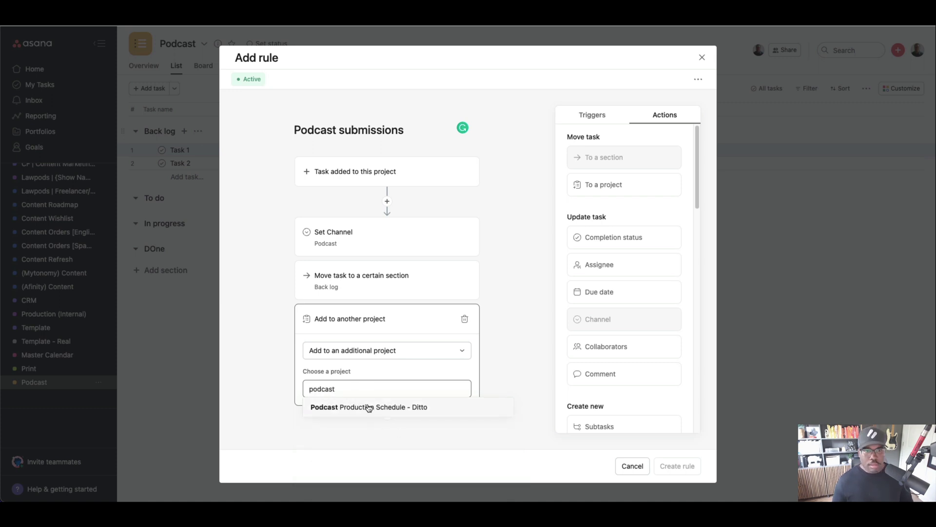
{"action": "key", "text": "ctrl+a"}
{"action": "type", "text": "master"}
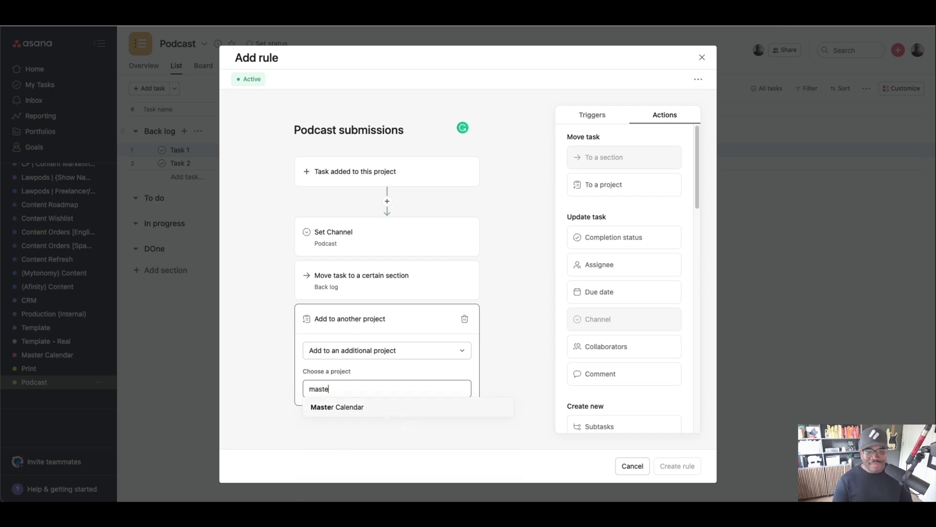
{"action": "left_click", "coordinate": [356, 412]}
{"action": "left_click", "coordinate": [364, 412]}
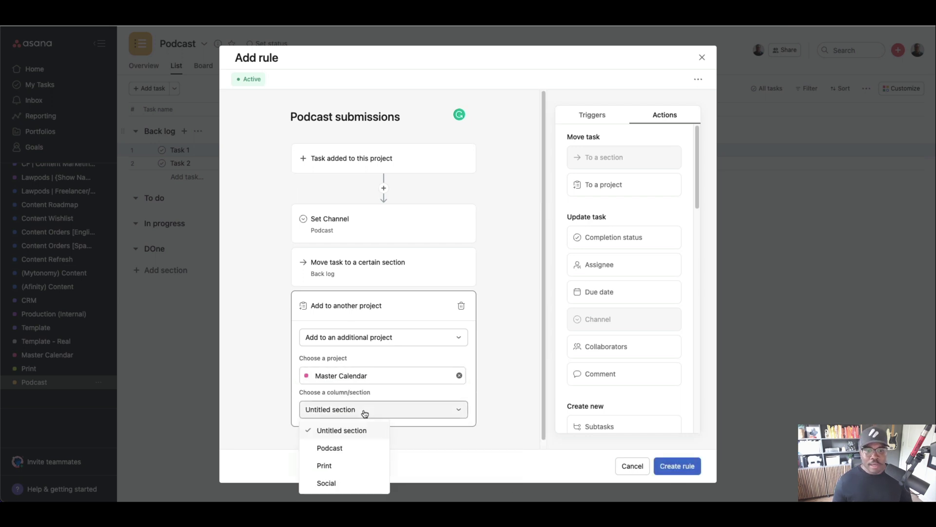
{"action": "left_click", "coordinate": [337, 449]}
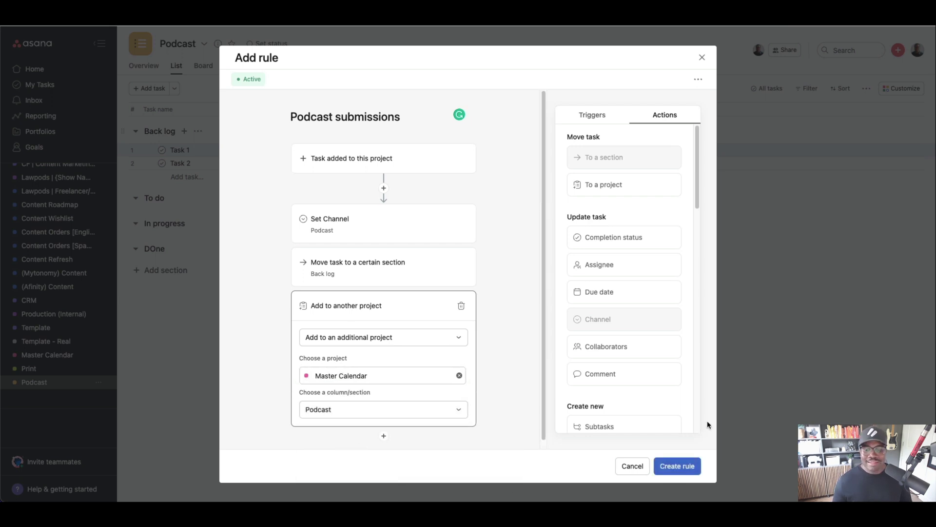
{"action": "left_click", "coordinate": [677, 466]}
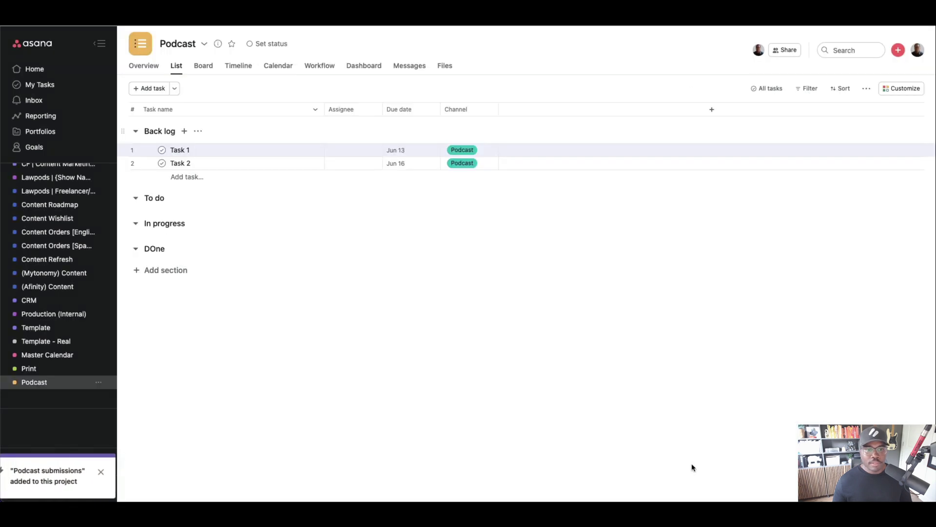
- Add a task named "Task 3" to the Podcast project's Back log section and open its details to check the rule's effect
{"action": "left_click", "coordinate": [184, 164]}
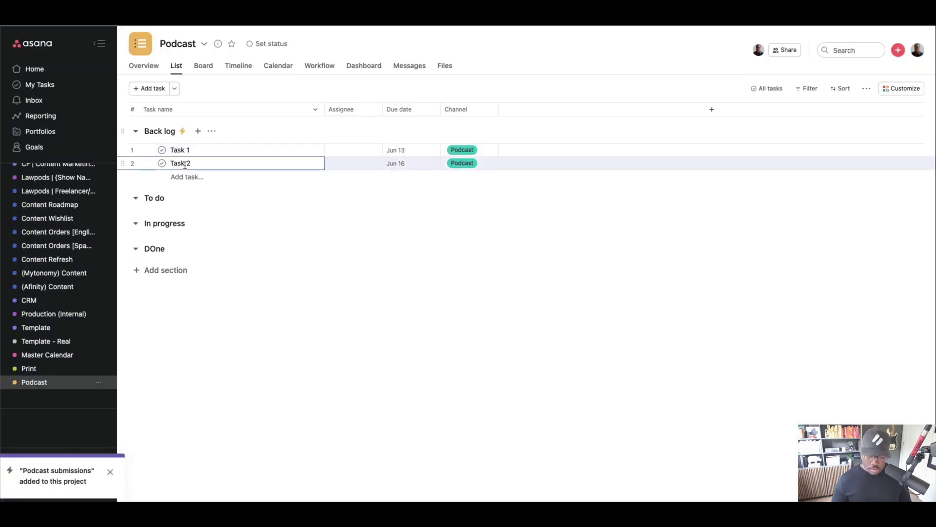
{"action": "key", "text": "Return"}
{"action": "type", "text": "Task 3"}
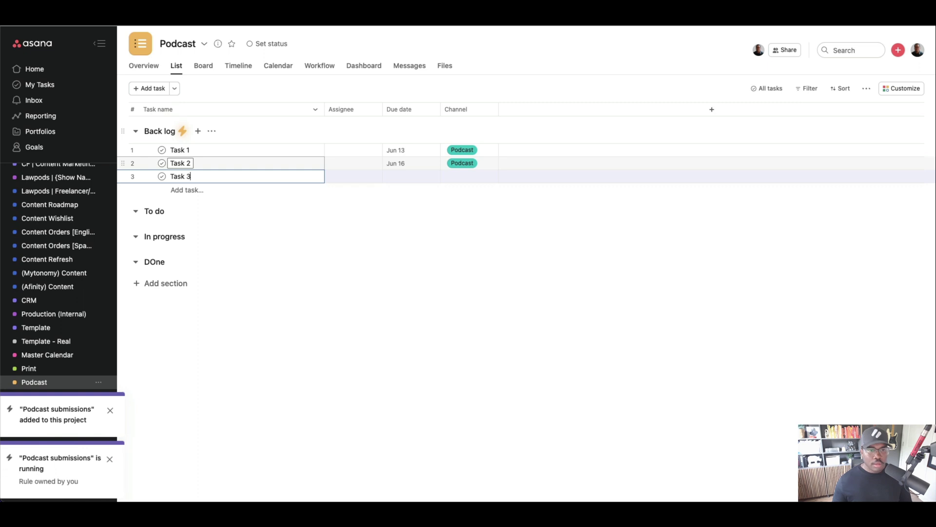
{"action": "left_click", "coordinate": [462, 387]}
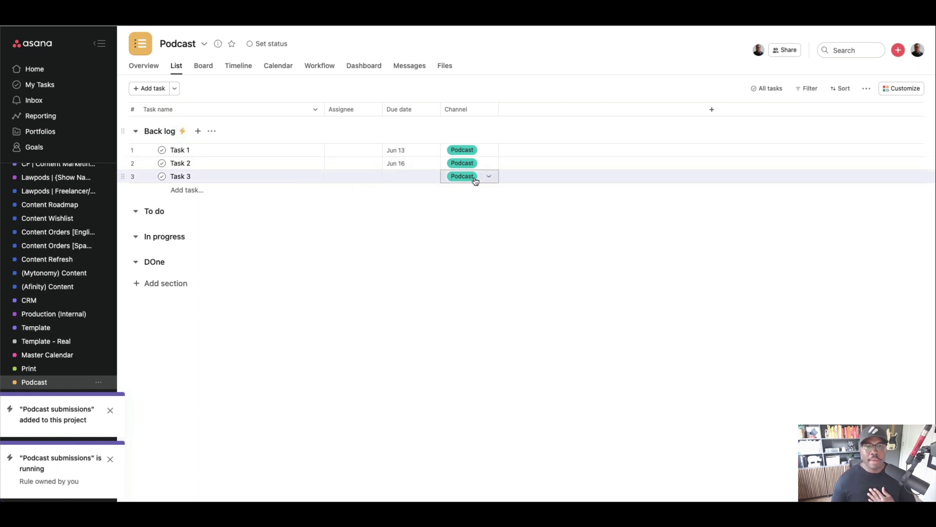
{"action": "left_click", "coordinate": [307, 177]}
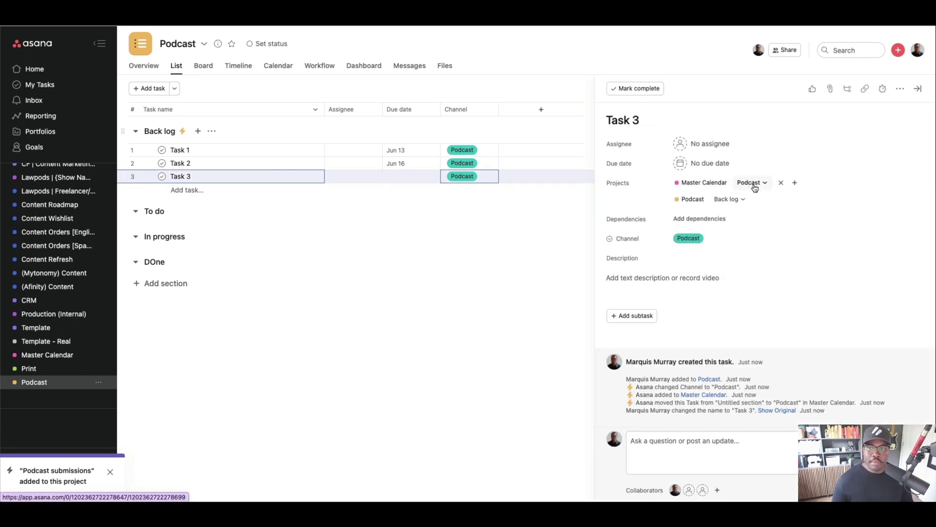
- Set Task 3's due date to June 23, 2022
{"action": "left_click", "coordinate": [407, 178]}
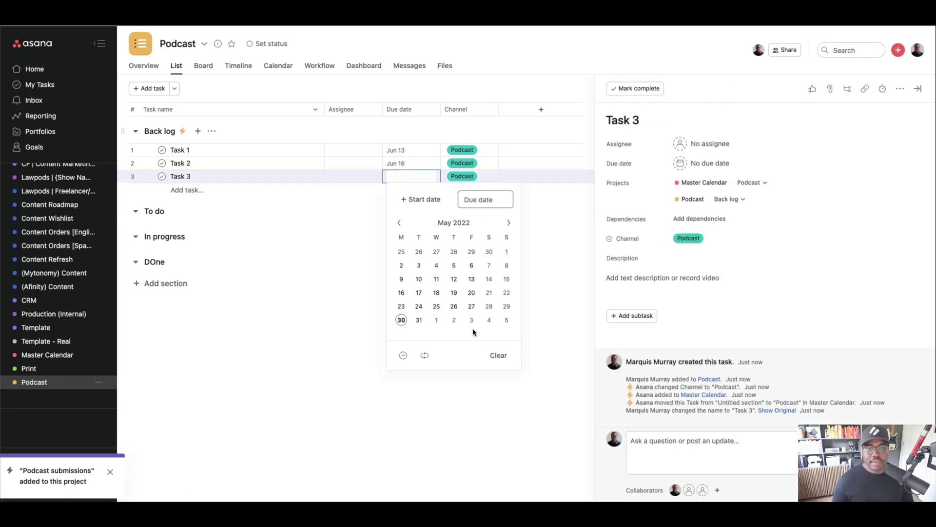
{"action": "left_click", "coordinate": [508, 223]}
{"action": "left_click", "coordinate": [454, 294]}
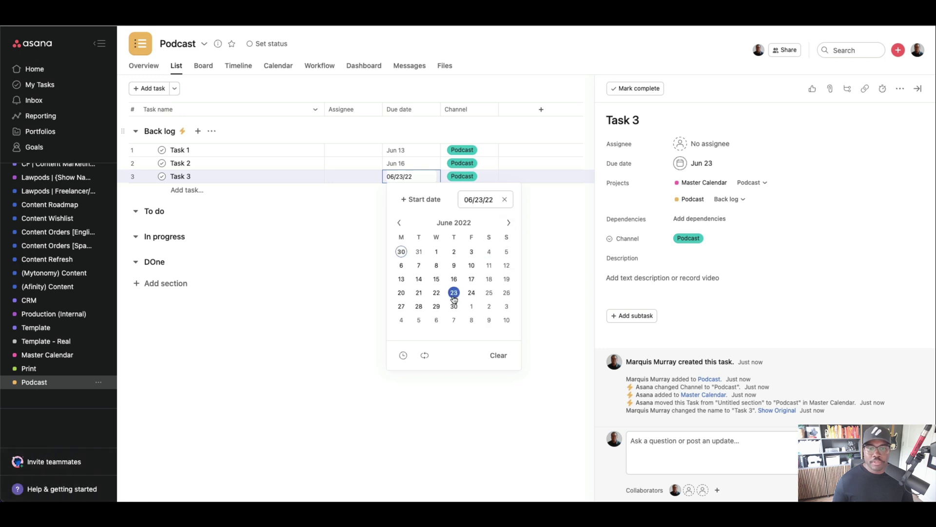
{"action": "left_click", "coordinate": [310, 368]}
- Examine the details of Task 4 and Task 3 in the Master Calendar project's June 2022 calendar
{"action": "left_click", "coordinate": [51, 356]}
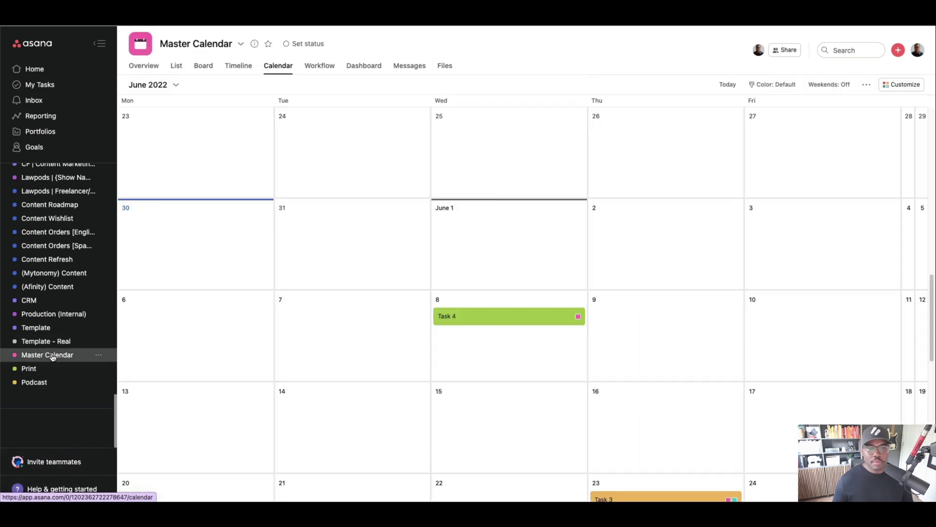
{"action": "scroll", "coordinate": [365, 312], "scroll_direction": "down", "scroll_amount": 3}
{"action": "scroll", "coordinate": [439, 253], "scroll_direction": "up", "scroll_amount": 1}
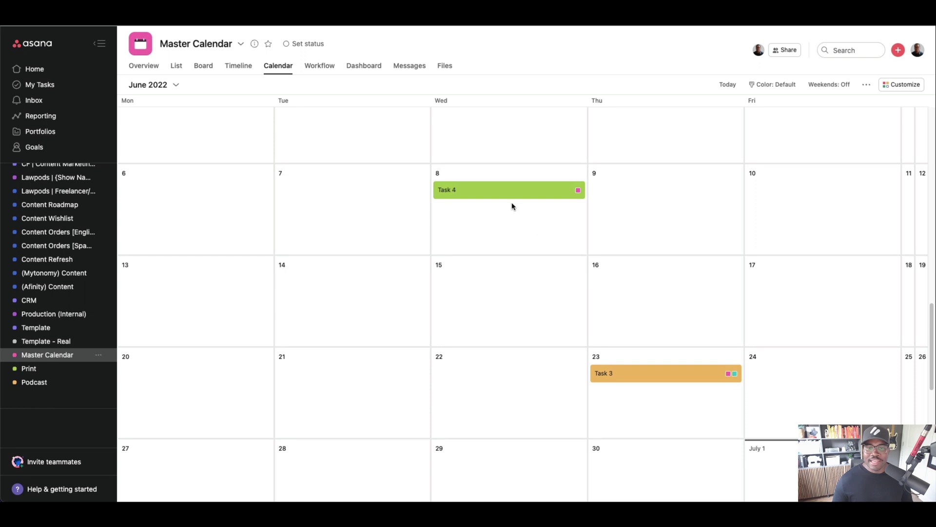
{"action": "left_click", "coordinate": [507, 194]}
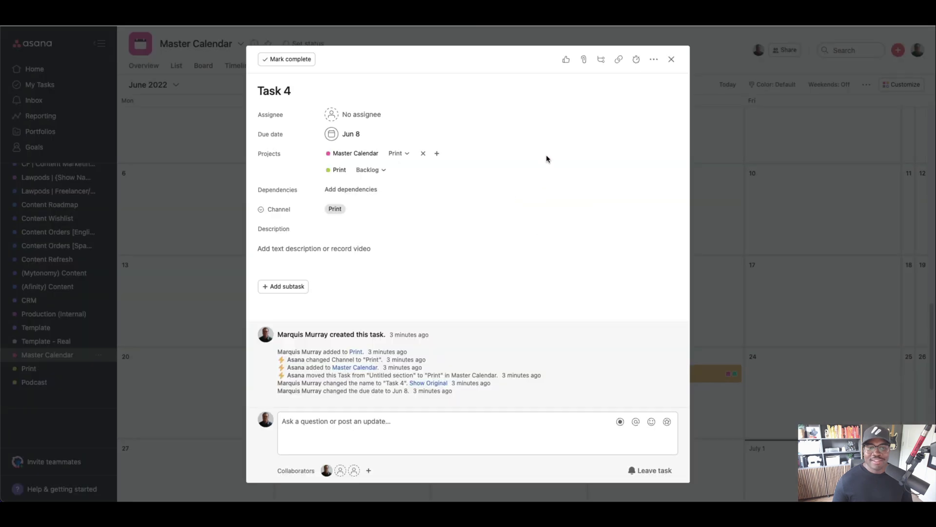
{"action": "left_click", "coordinate": [671, 59]}
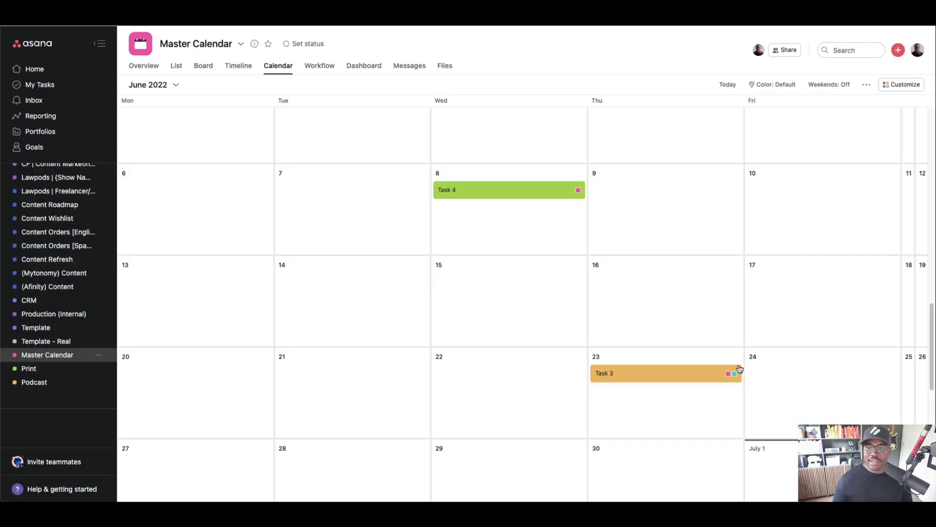
{"action": "left_click", "coordinate": [680, 376]}
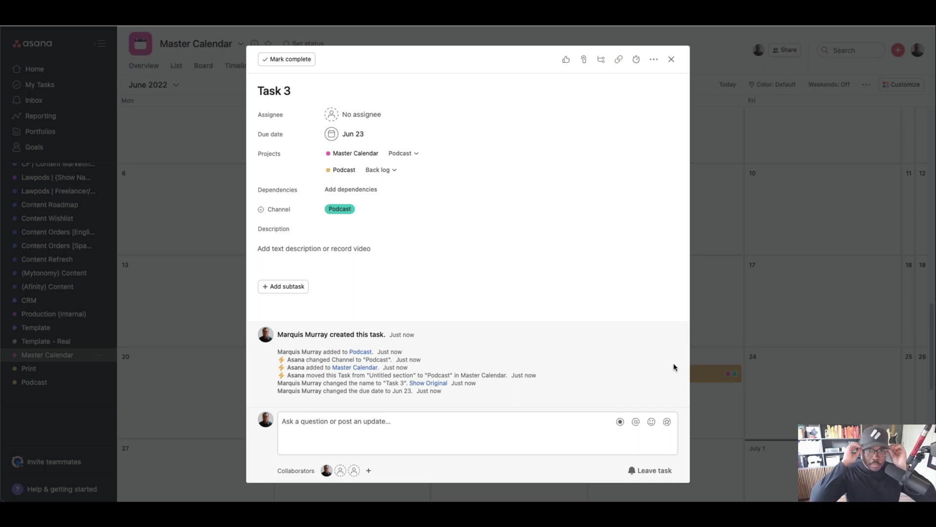
{"action": "left_click", "coordinate": [671, 59]}
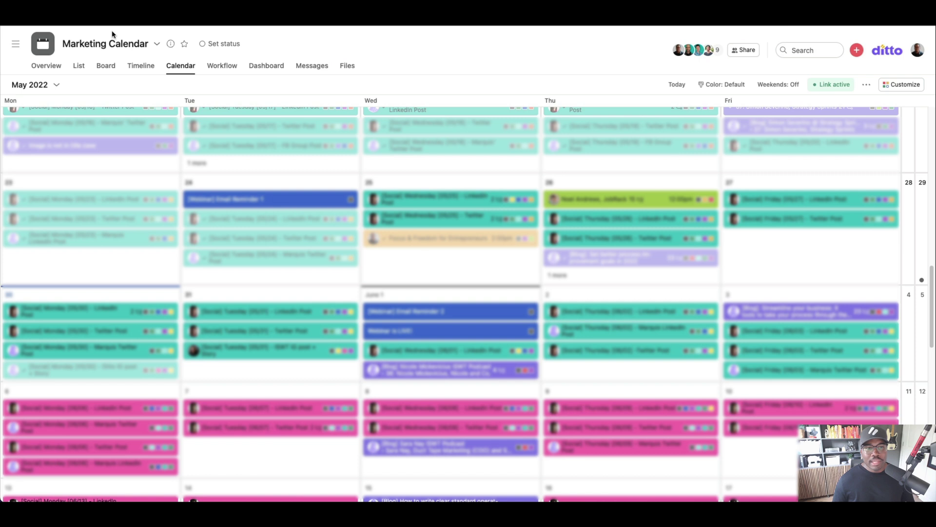
- Show the sidebar in the ditto workspace, view its Master Calendar project and open the Marketing team's project overview
{"action": "left_click", "coordinate": [16, 45]}
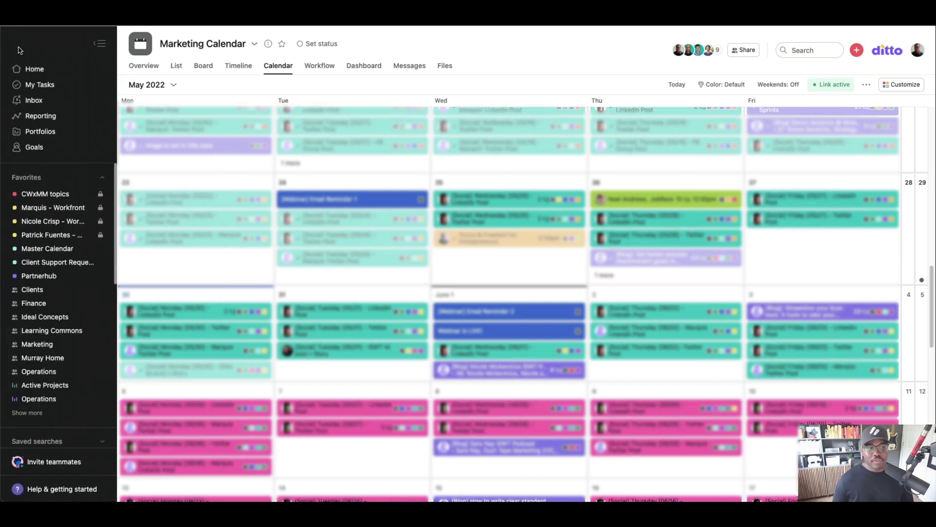
{"action": "left_click", "coordinate": [40, 250]}
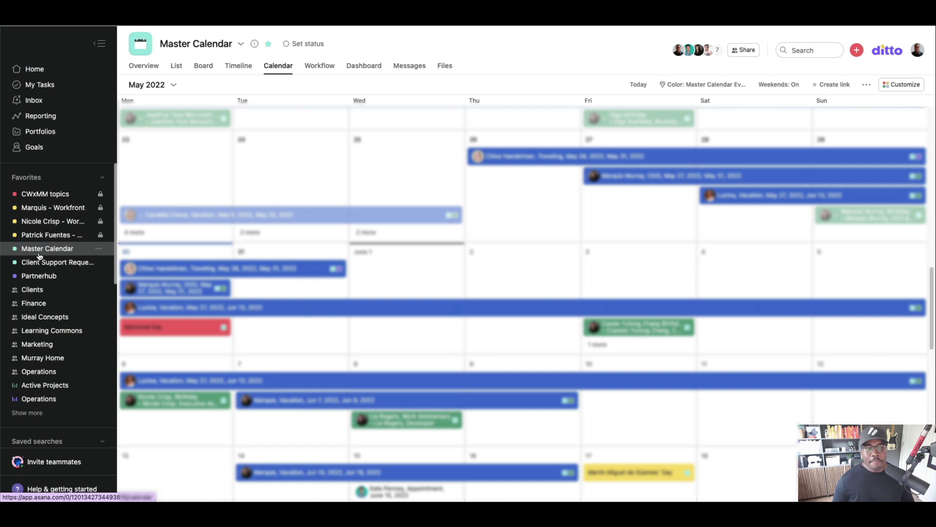
{"action": "left_click", "coordinate": [35, 346]}
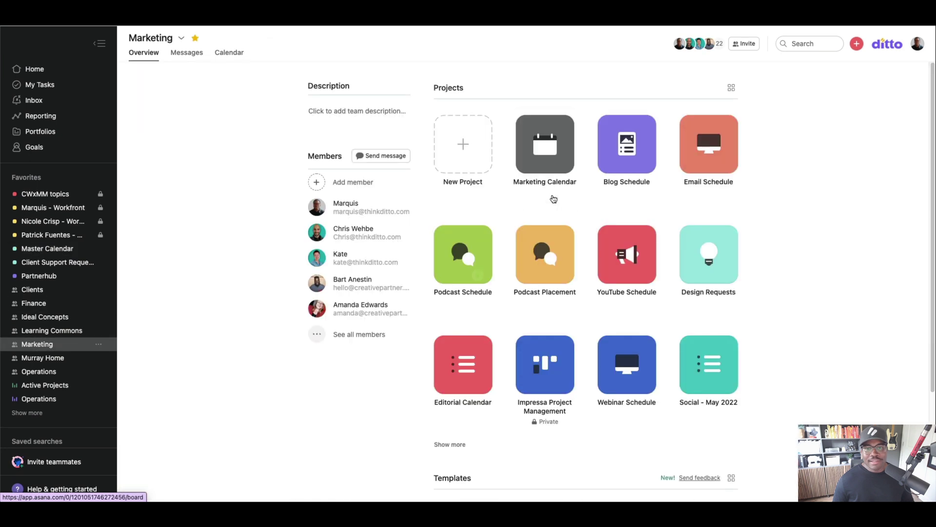
- Look through the ditto Master Calendar's entries around June 2022, and return to the Marketing team's project overview
{"action": "left_click", "coordinate": [68, 253]}
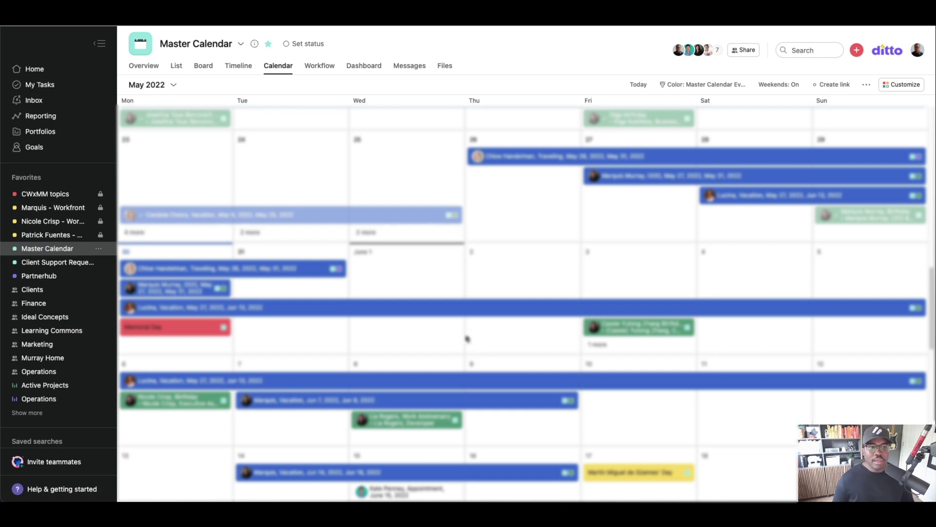
{"action": "scroll", "coordinate": [264, 347], "scroll_direction": "down", "scroll_amount": 5}
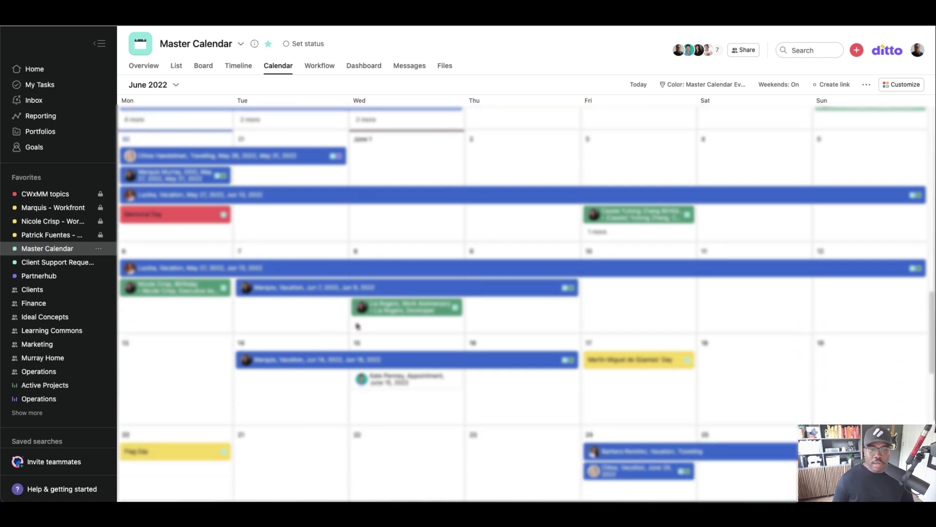
{"action": "scroll", "coordinate": [321, 336], "scroll_direction": "down", "scroll_amount": 6}
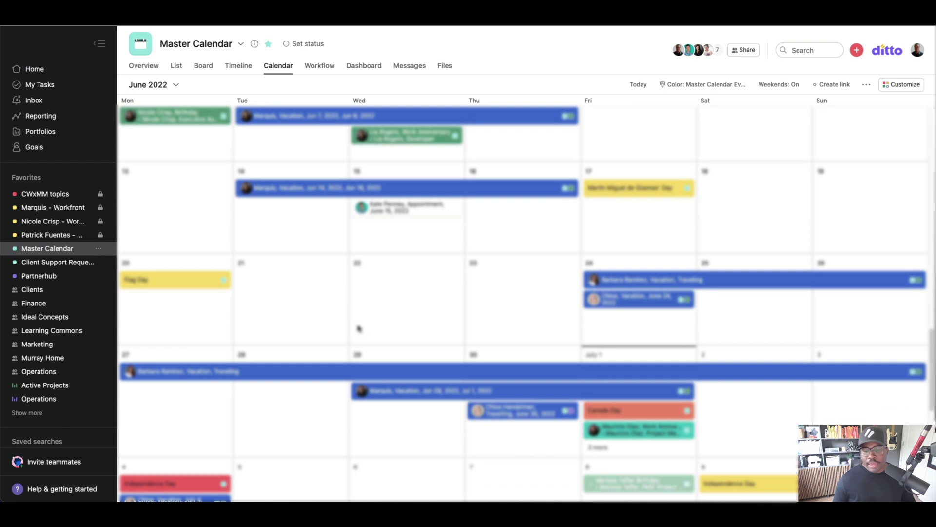
{"action": "scroll", "coordinate": [359, 329], "scroll_direction": "down", "scroll_amount": 4}
{"action": "scroll", "coordinate": [356, 326], "scroll_direction": "up", "scroll_amount": 15}
{"action": "scroll", "coordinate": [356, 327], "scroll_direction": "up", "scroll_amount": 3}
{"action": "scroll", "coordinate": [355, 332], "scroll_direction": "down", "scroll_amount": 9}
{"action": "scroll", "coordinate": [356, 336], "scroll_direction": "down", "scroll_amount": 2}
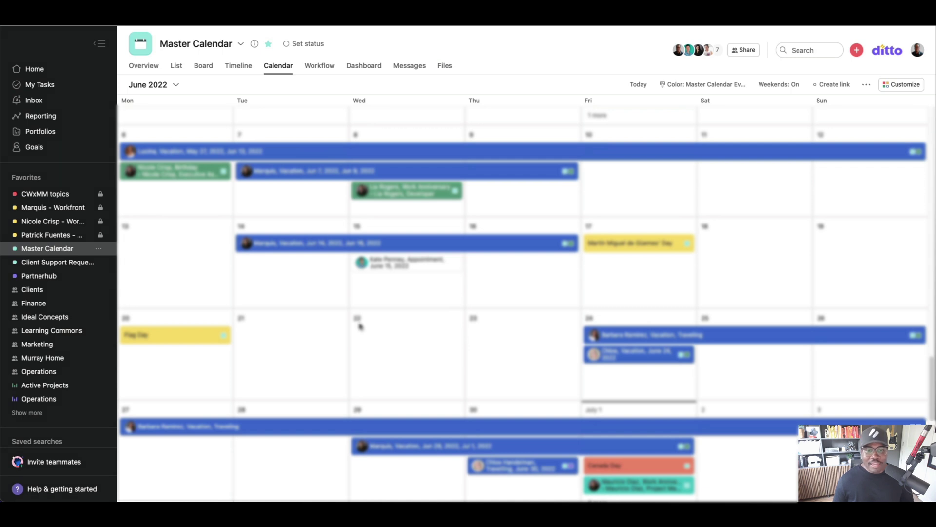
{"action": "scroll", "coordinate": [363, 328], "scroll_direction": "down", "scroll_amount": 5}
{"action": "scroll", "coordinate": [356, 325], "scroll_direction": "up", "scroll_amount": 7}
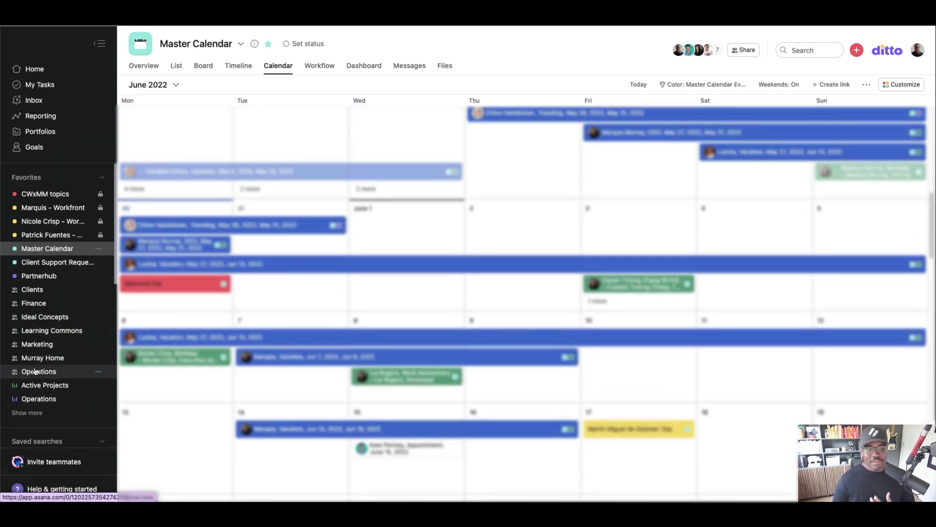
{"action": "left_click", "coordinate": [38, 345]}
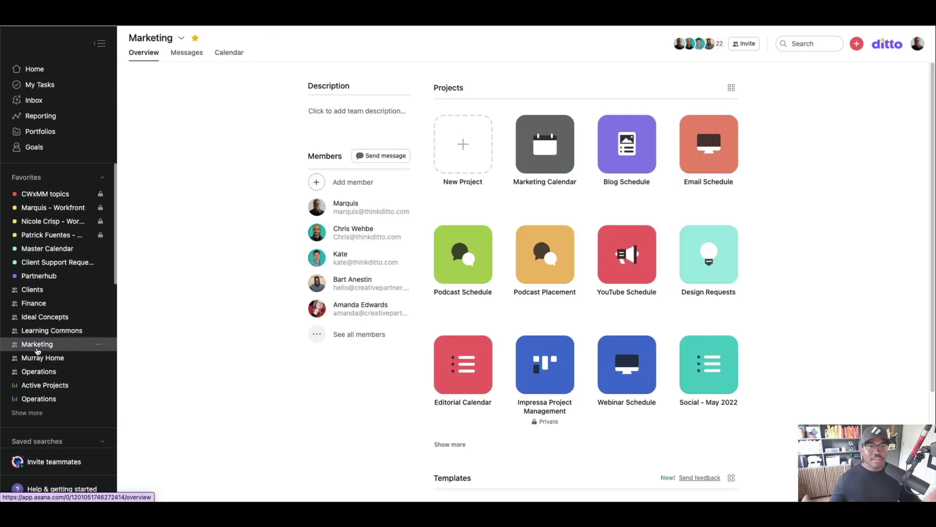